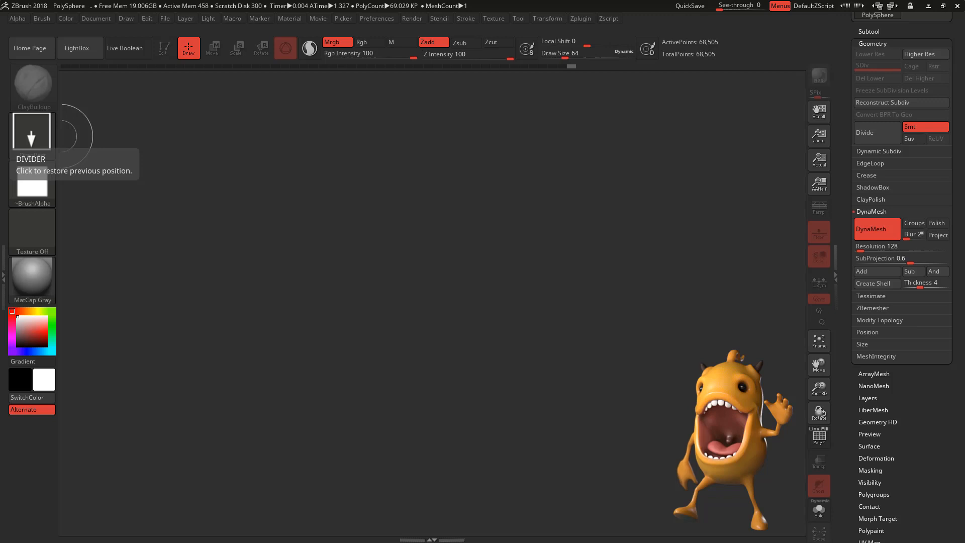
Load the PolySphere.ZPR project and turn off perspective so the sphere shows in orthographic view.
left_click(80, 48)
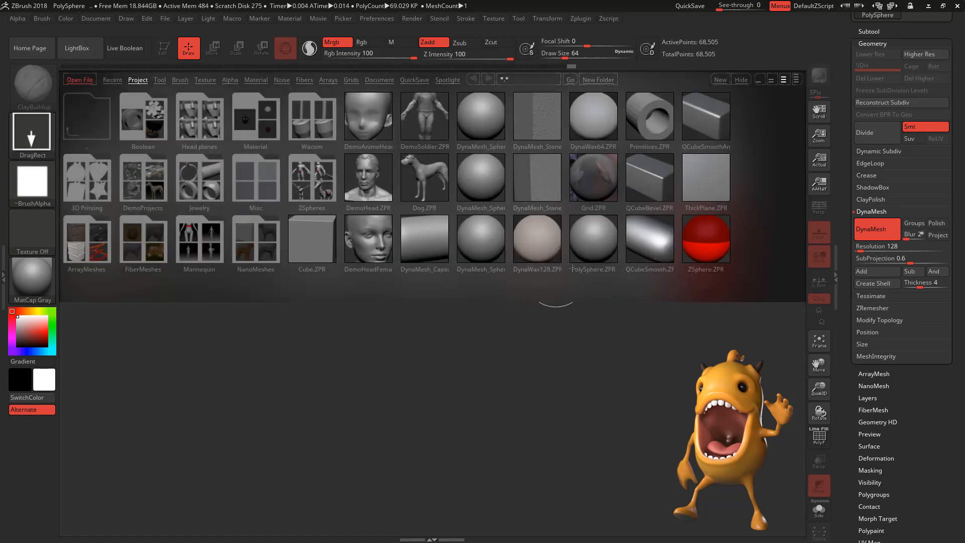
left_click(589, 249)
double_click(597, 240)
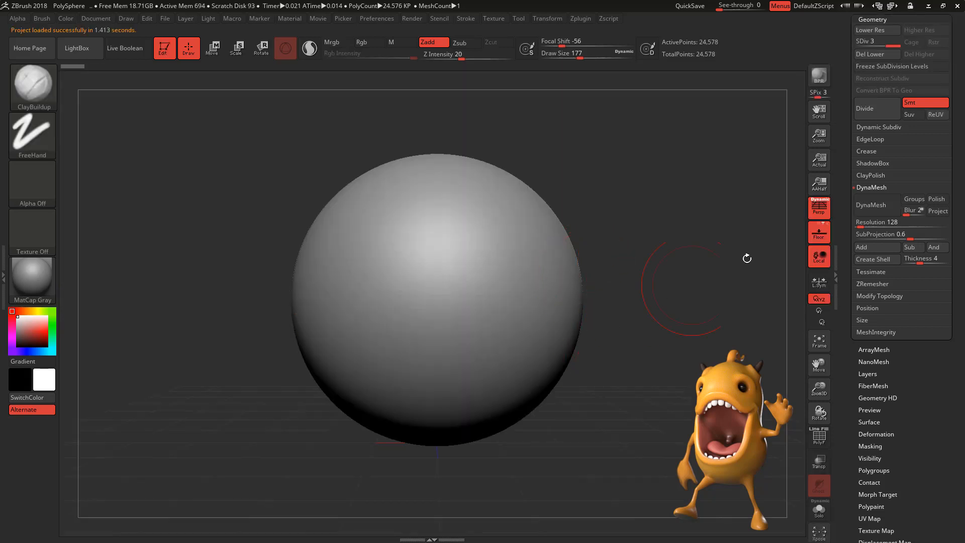
left_click(815, 211)
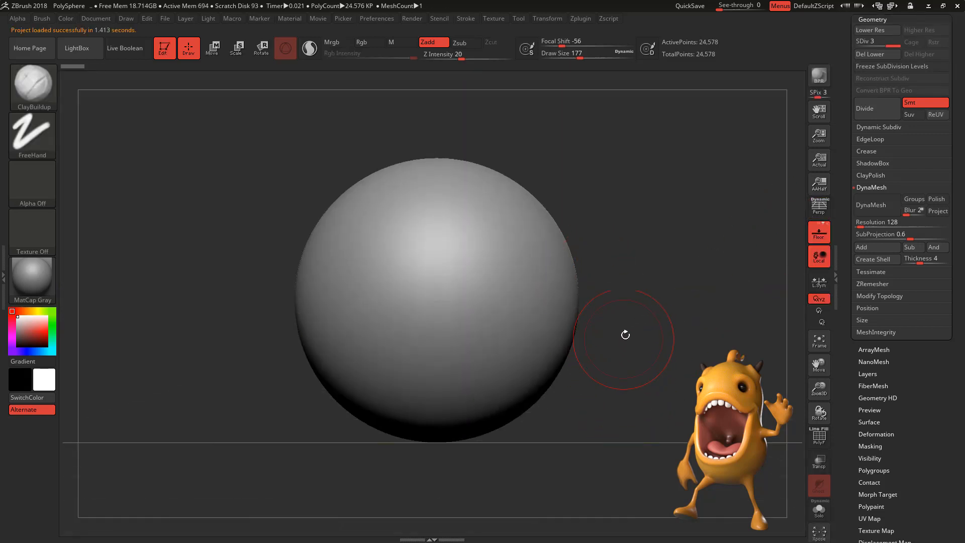
left_click_drag(624, 334, 634, 305, "alt")
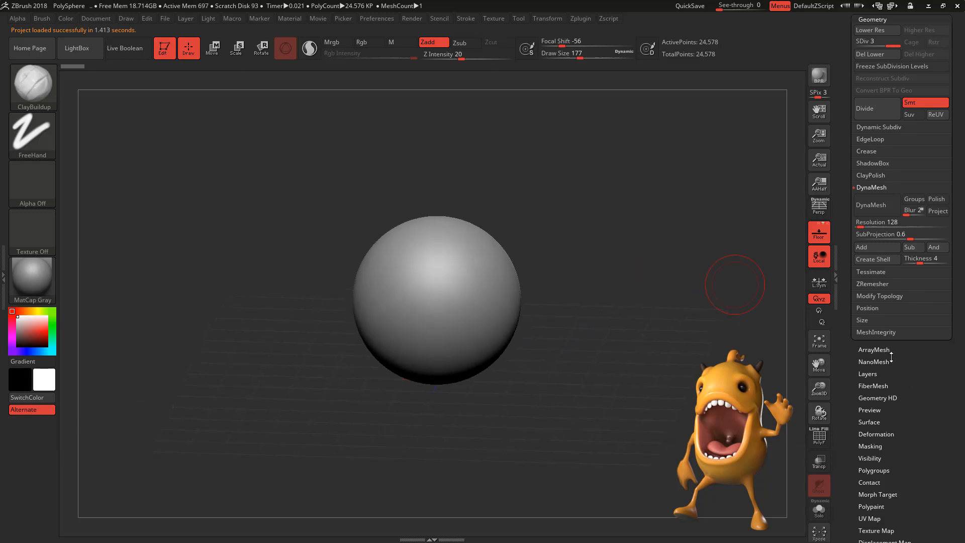
Append a Sphere3D primitive to the PolySphere as a second subtool.
left_click_drag(955, 89, 940, 222)
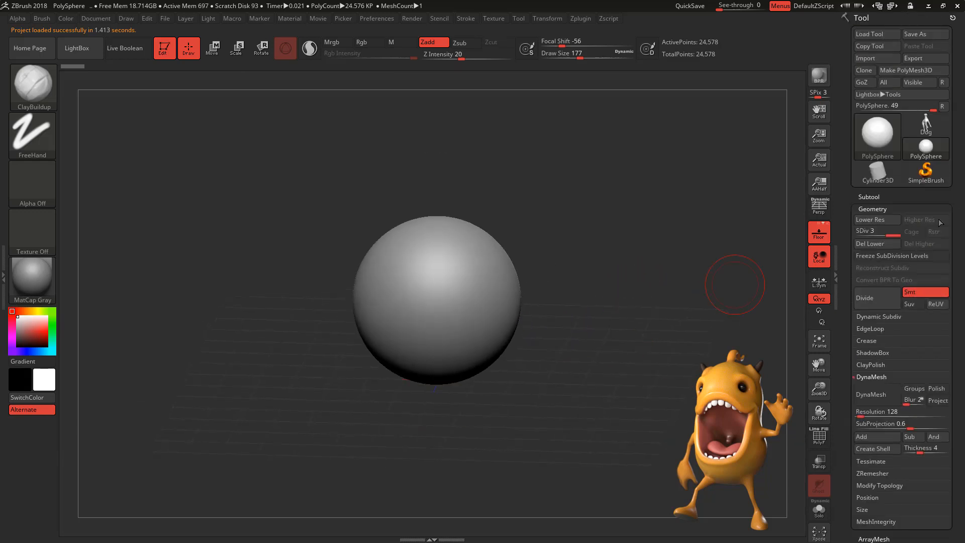
left_click(869, 197)
scroll(925, 352, "down", 3)
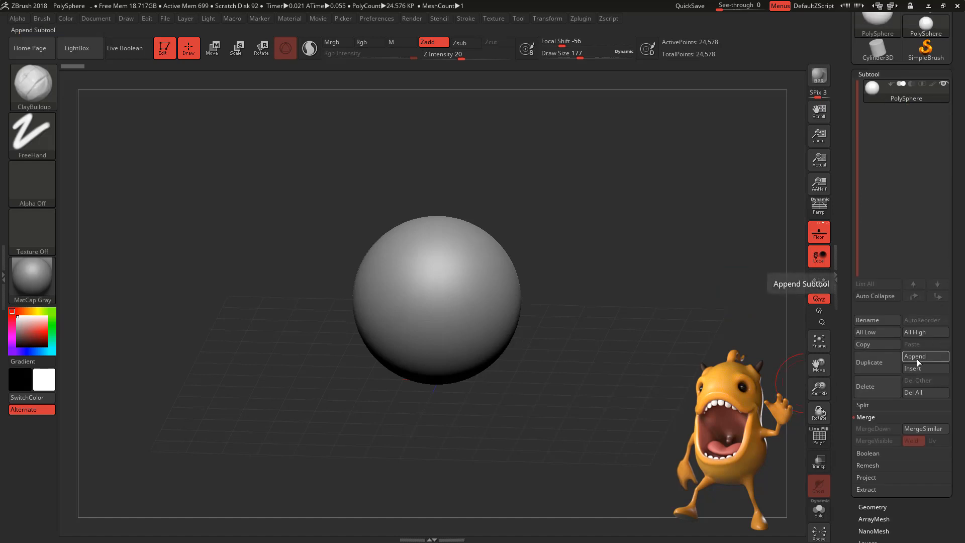
left_click(916, 357)
left_click(482, 374)
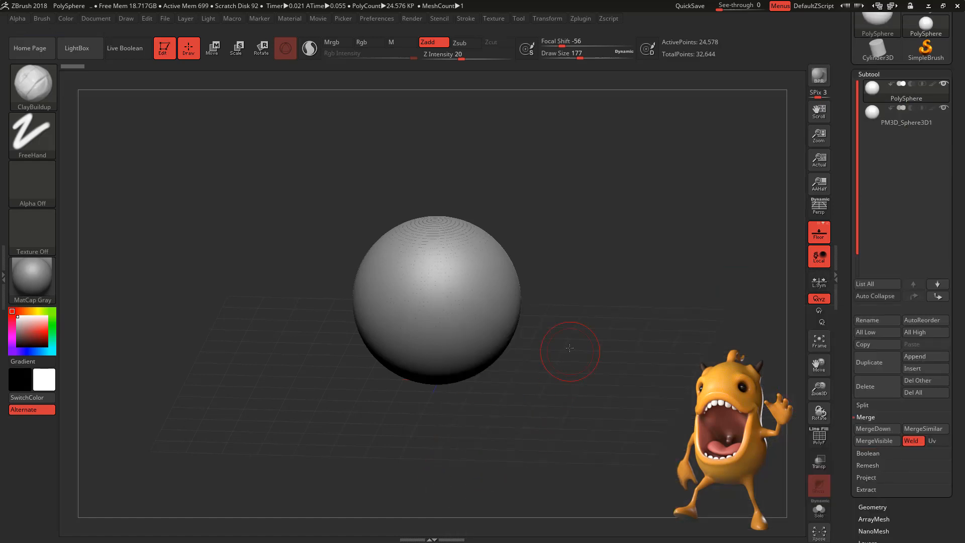
Move the PolySphere subtool straight up about 1.09 units, leaving it partly overlapping the appended sphere.
key("shift")
key("w")
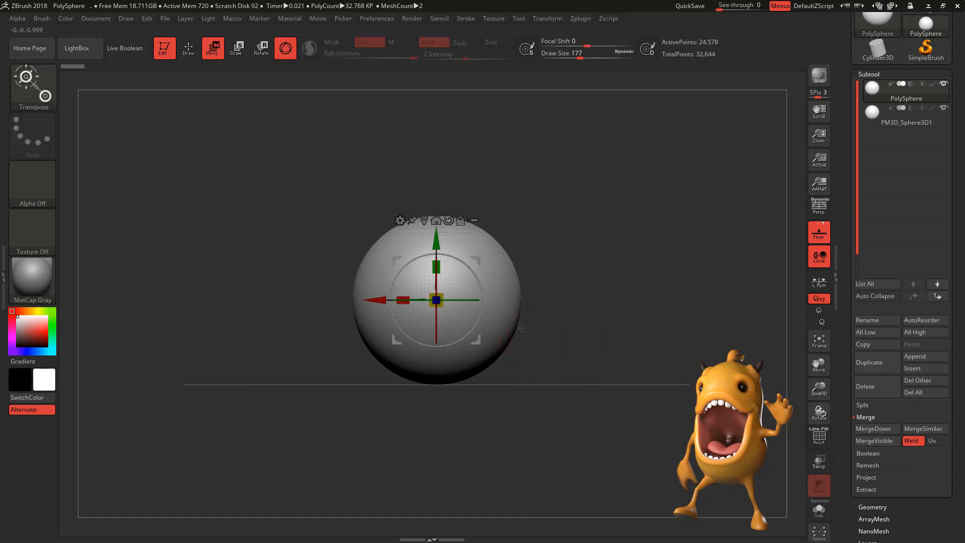
left_click_drag(440, 232, 446, 148)
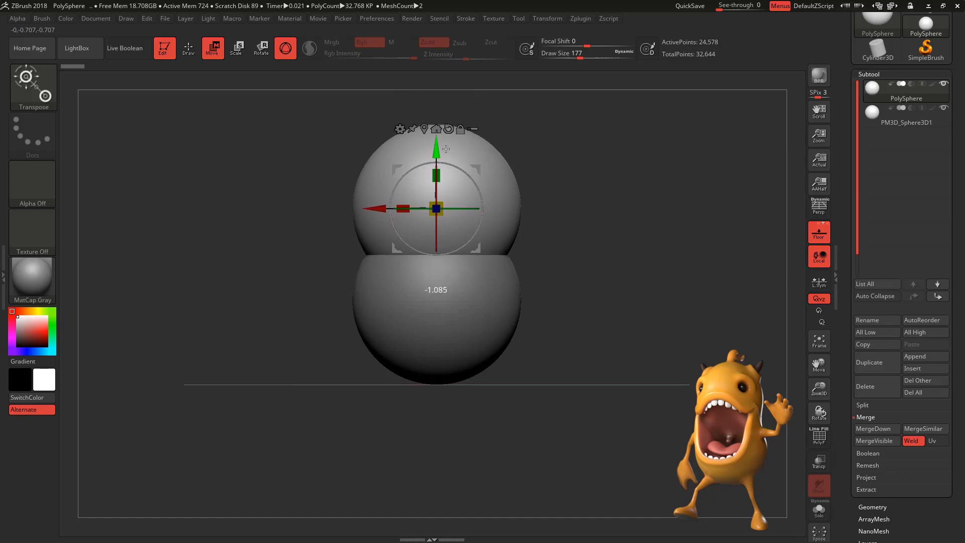
Merge the PolySphere subtool down into the sphere below it and accept the non-undoable operation.
left_click_drag(641, 310, 686, 298)
scroll(926, 372, "down", 3)
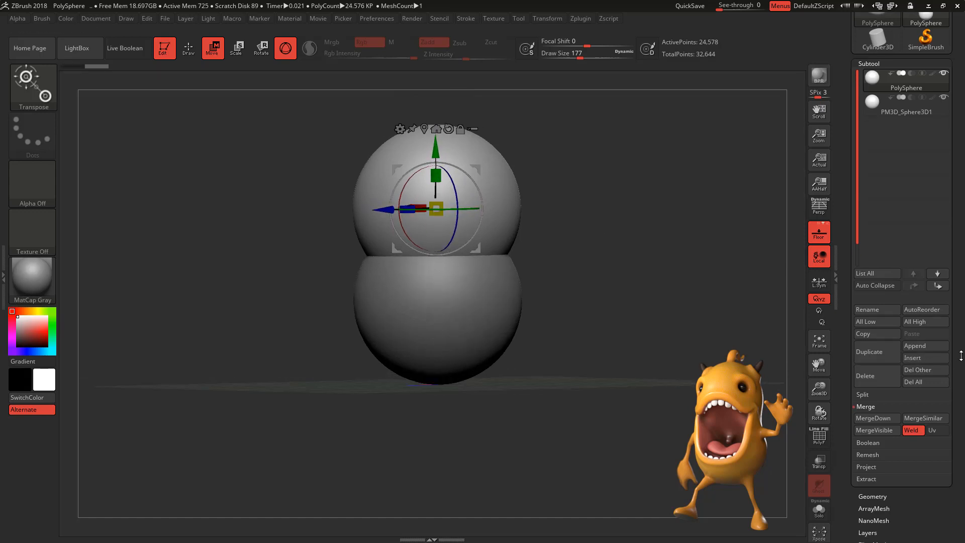
left_click(875, 355)
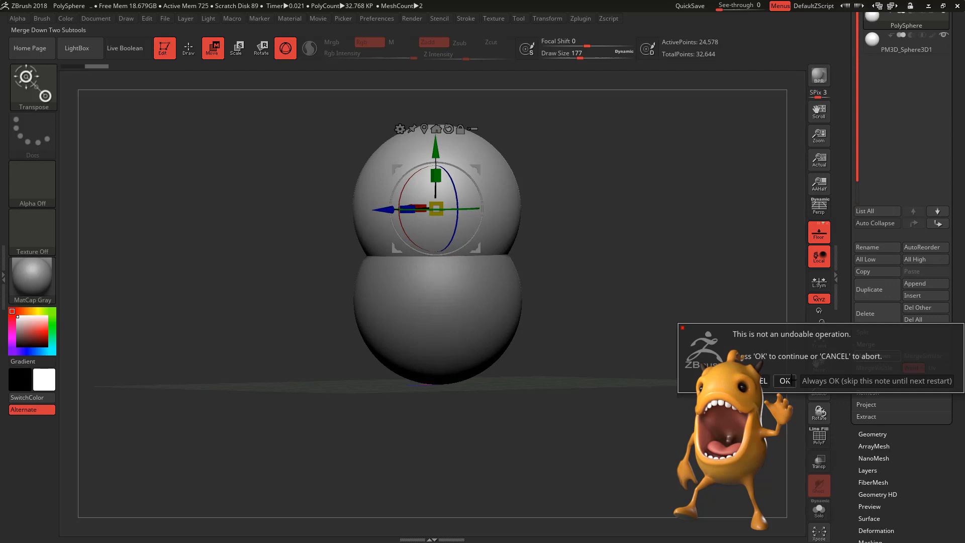
left_click(790, 380)
left_click_drag(654, 352, 643, 364)
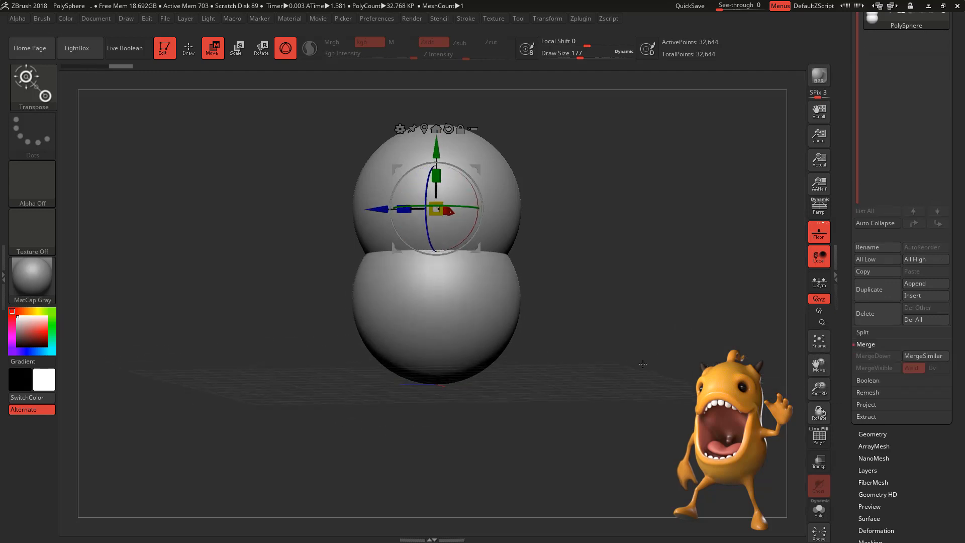
Fuse the merged spheres with DynaMesh at resolution 128 and return to Draw mode.
left_click_drag(957, 198, 958, 227)
left_click(877, 449)
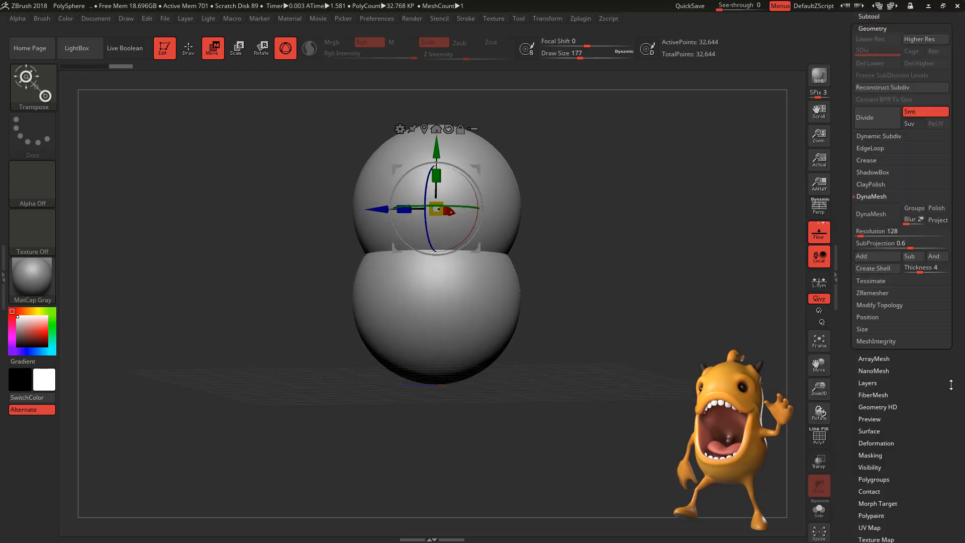
left_click_drag(960, 319, 959, 284)
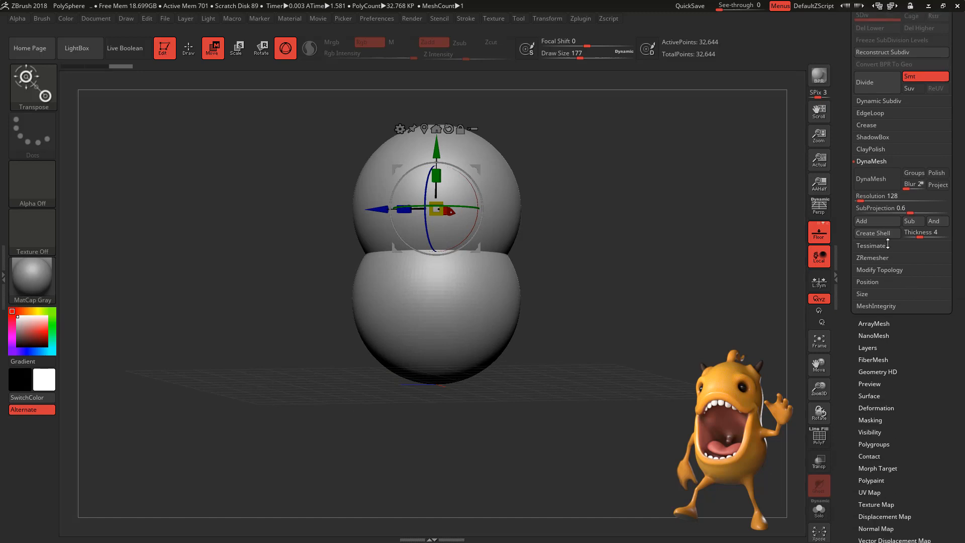
left_click(877, 180)
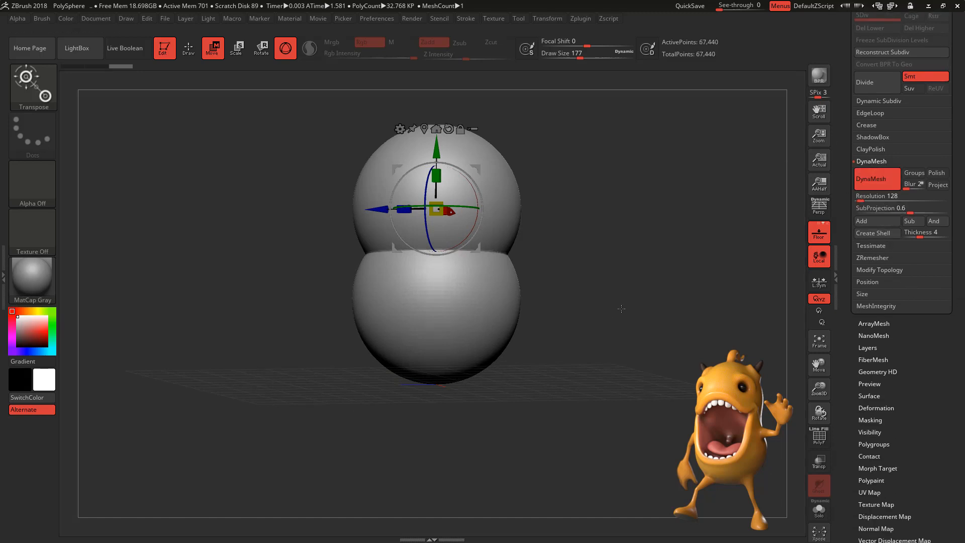
key("q")
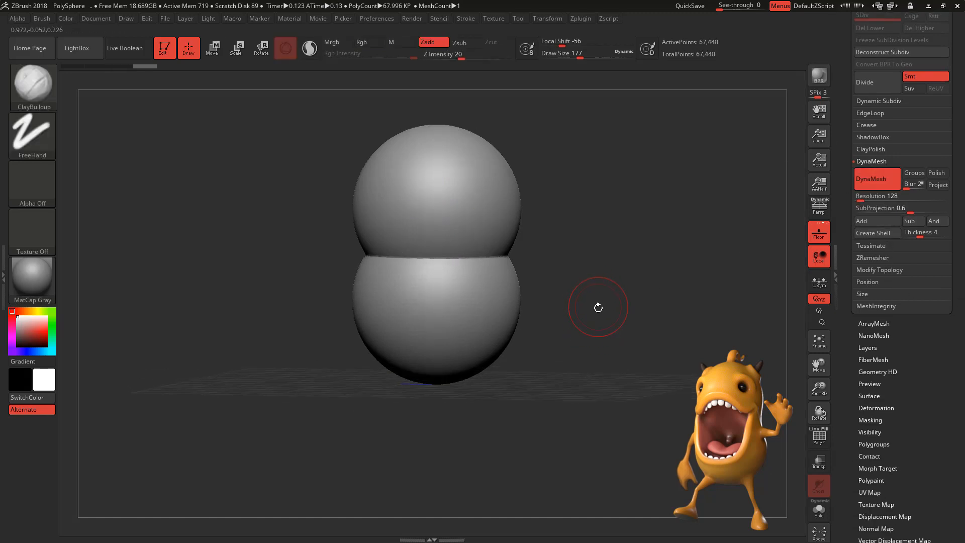
left_click_drag(598, 307, 586, 326)
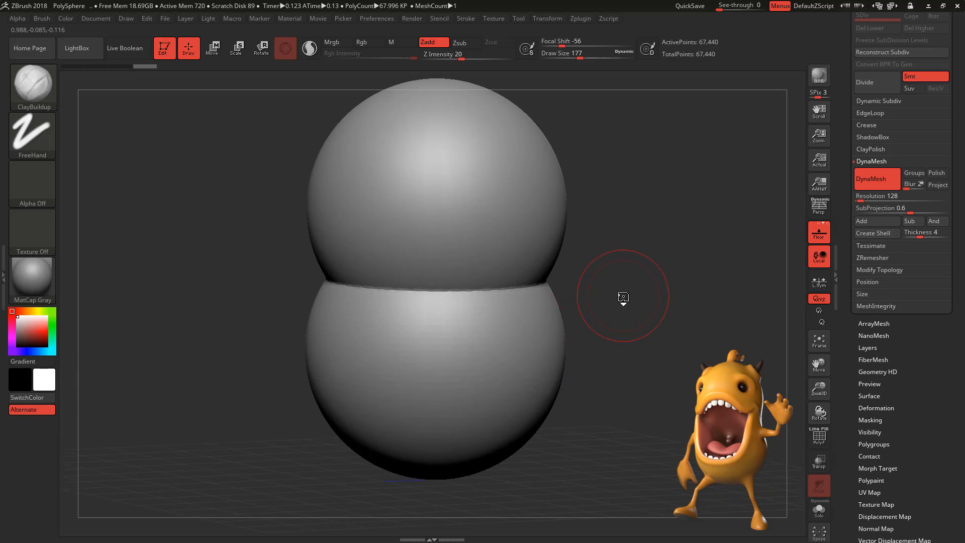
key("c")
key("b")
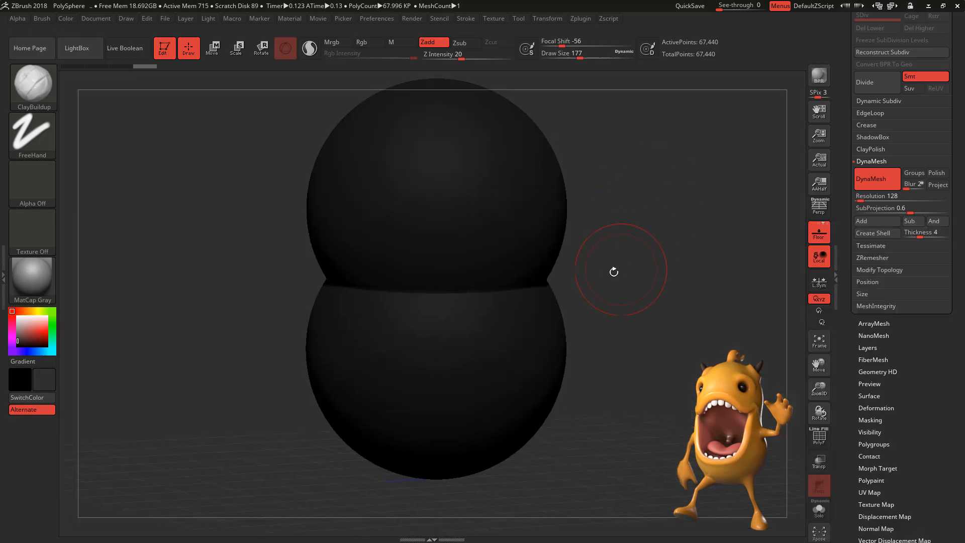
left_click_drag(27, 319, 18, 316)
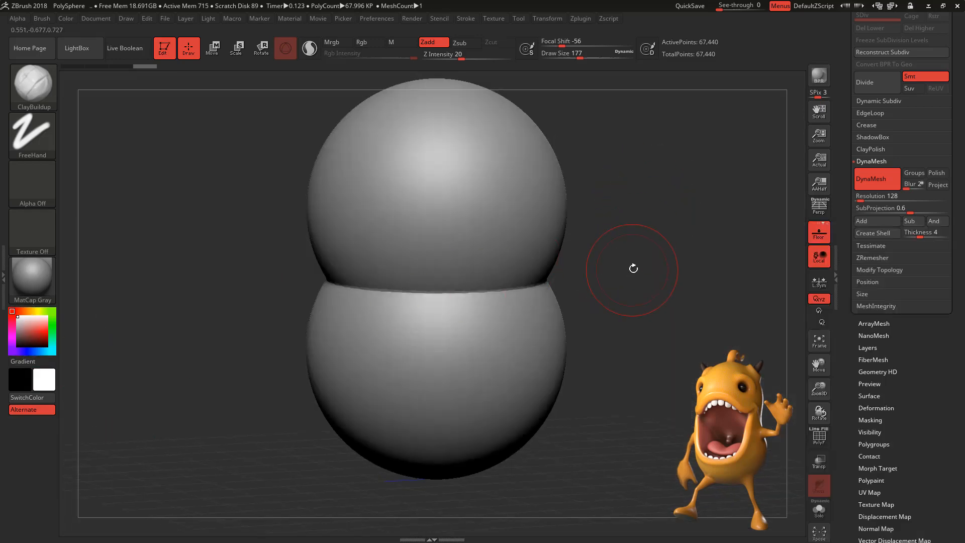
Fill the crease between the two spheres with ClayBuildup strokes at draw size 280.
key("b")
key("space")
mouse_move(468, 303)
left_mouse_down()
mouse_move(522, 292)
mouse_move(420, 297)
left_mouse_up()
left_click_drag(498, 292, 392, 295)
mouse_move(655, 278)
left_mouse_down()
mouse_move(483, 277)
mouse_move(566, 252)
left_mouse_up()
right_click_drag(566, 252, 609, 242)
mouse_move(700, 265)
left_mouse_down()
mouse_move(597, 280)
mouse_move(547, 257)
left_mouse_up()
left_click_drag(668, 296, 562, 312)
mouse_move(517, 330)
right_mouse_down()
mouse_move(447, 324)
mouse_move(512, 317)
right_mouse_up()
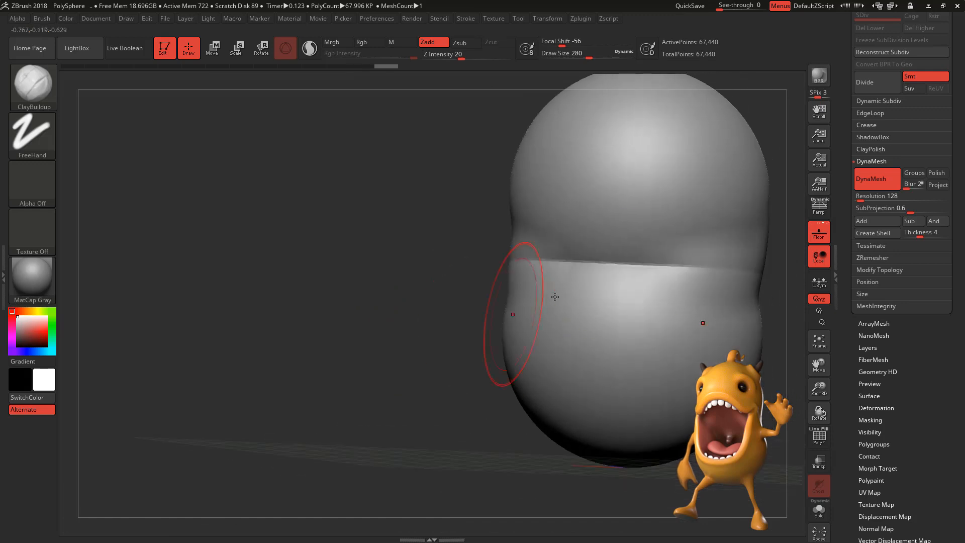
Build up clay along the rest of the crease, working around the other sides of the body.
left_click_drag(570, 277, 653, 269)
left_click_drag(635, 229, 575, 233)
mouse_move(435, 396)
left_mouse_down()
mouse_move(662, 411)
mouse_move(707, 368)
left_mouse_up()
right_click(707, 368)
left_click_drag(744, 284, 631, 287, "alt")
mouse_move(570, 316)
left_mouse_down()
mouse_move(560, 287)
mouse_move(432, 272)
left_mouse_up()
left_click_drag(467, 275, 427, 289)
mouse_move(497, 311)
left_mouse_down()
mouse_move(422, 308)
mouse_move(429, 322)
left_mouse_up()
left_click_drag(616, 306, 641, 301)
Smooth the built-up clay band around the body's waist with the Smooth brush.
left_click_drag(535, 321, 475, 275, "shift")
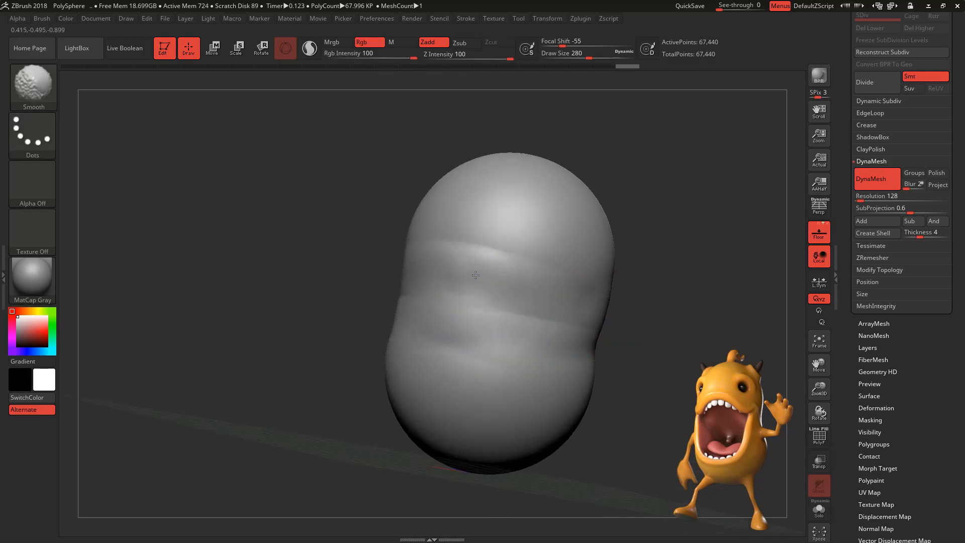
mouse_move(452, 327)
left_mouse_down("shift")
mouse_move(556, 277)
mouse_move(482, 347)
mouse_move(455, 306)
left_mouse_up("shift")
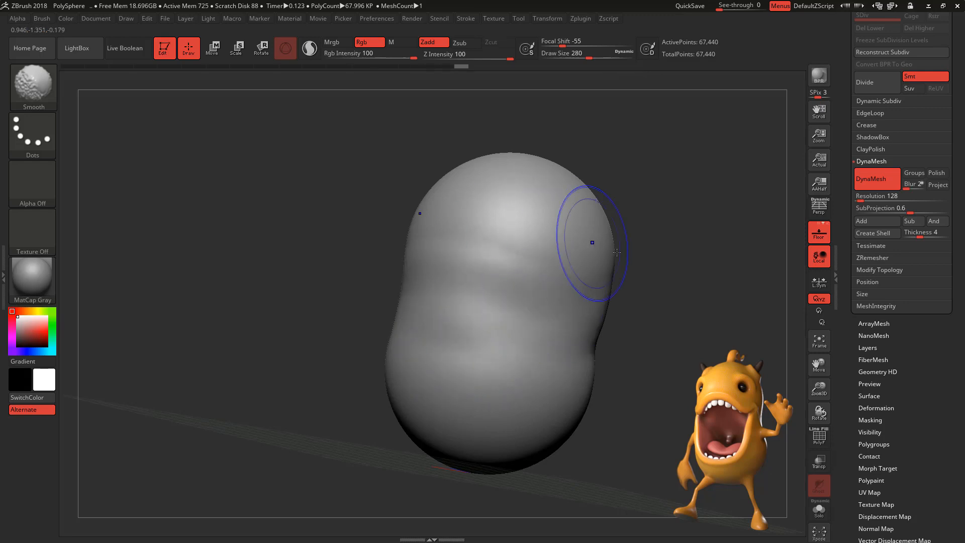
mouse_move(617, 252)
left_mouse_down()
mouse_move(595, 338)
mouse_move(653, 343)
left_mouse_up()
mouse_move(718, 306)
left_mouse_down()
mouse_move(676, 315)
mouse_move(723, 281)
left_mouse_up()
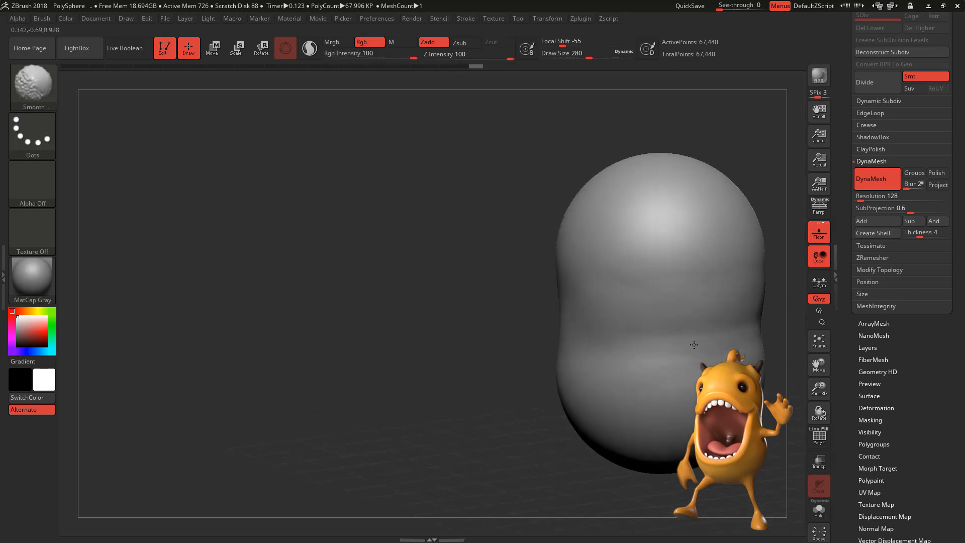
left_click_drag(503, 347, 300, 327)
left_click_drag(636, 302, 736, 286)
Undo the last stroke and smooth the remaining clay ridges at the side and back of the waist.
mouse_move(653, 255)
left_mouse_down("alt")
mouse_move(649, 214)
mouse_move(623, 236)
left_mouse_up("alt")
key("ctrl+z")
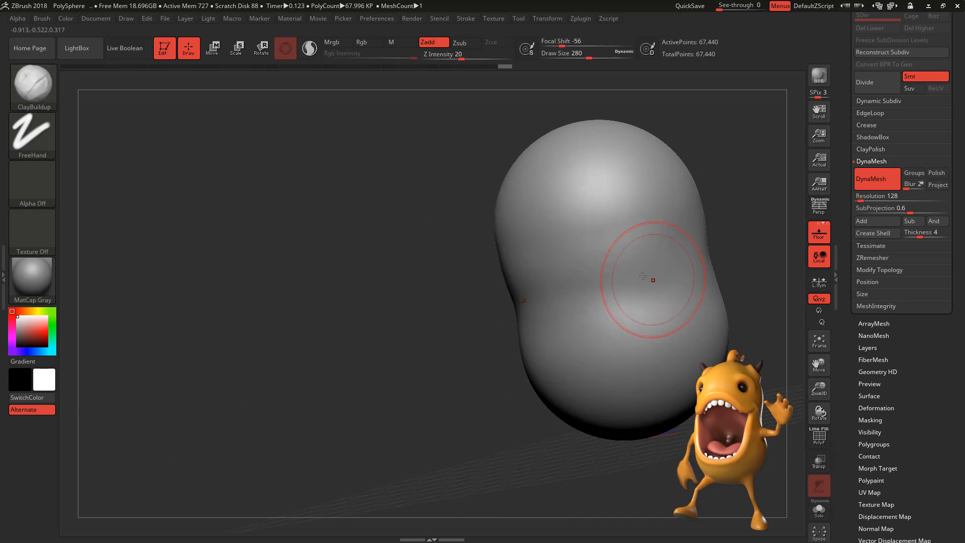
left_click_drag(652, 280, 650, 295, "shift")
mouse_move(748, 273)
left_mouse_down()
mouse_move(635, 282)
mouse_move(626, 257)
mouse_move(672, 324)
mouse_move(671, 311)
mouse_move(618, 294)
mouse_move(612, 313)
mouse_move(552, 272)
left_mouse_up()
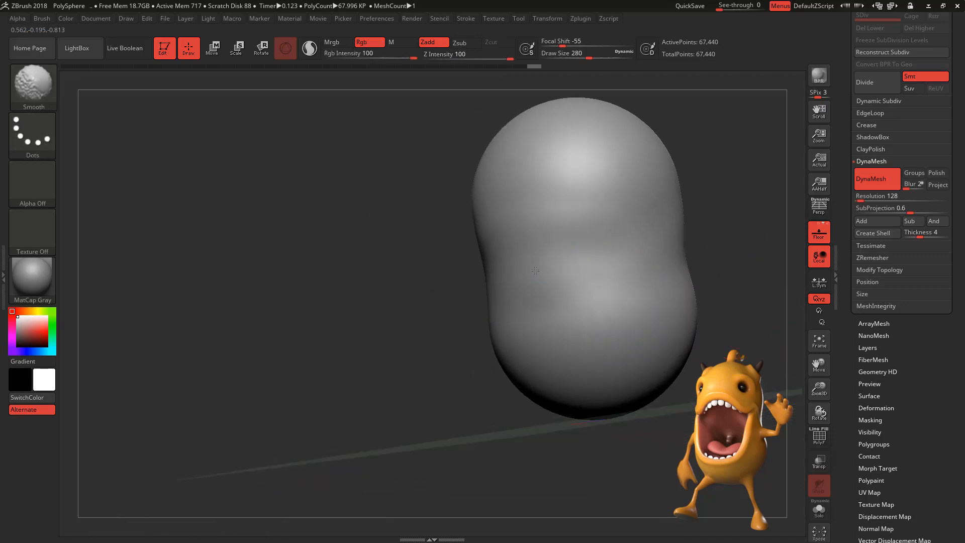
left_click_drag(643, 257, 664, 292)
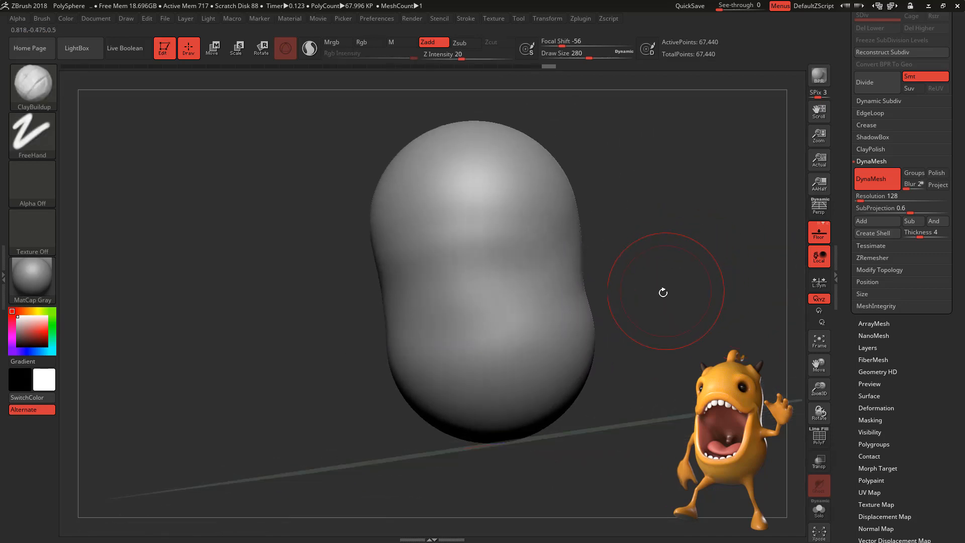
Even out the waist transition from several sides with the sPolish brush at draw size 280.
key("b")
key("s")
key("p")
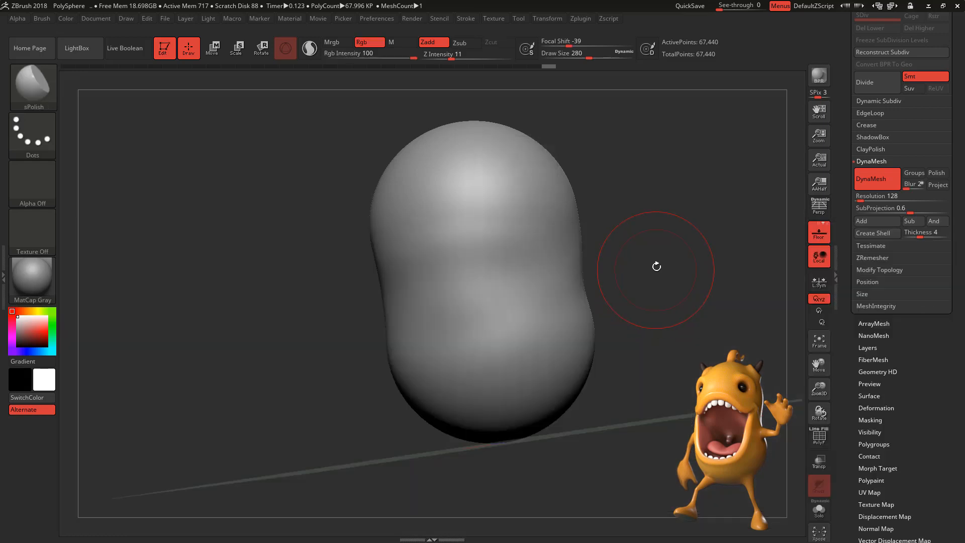
key("shift")
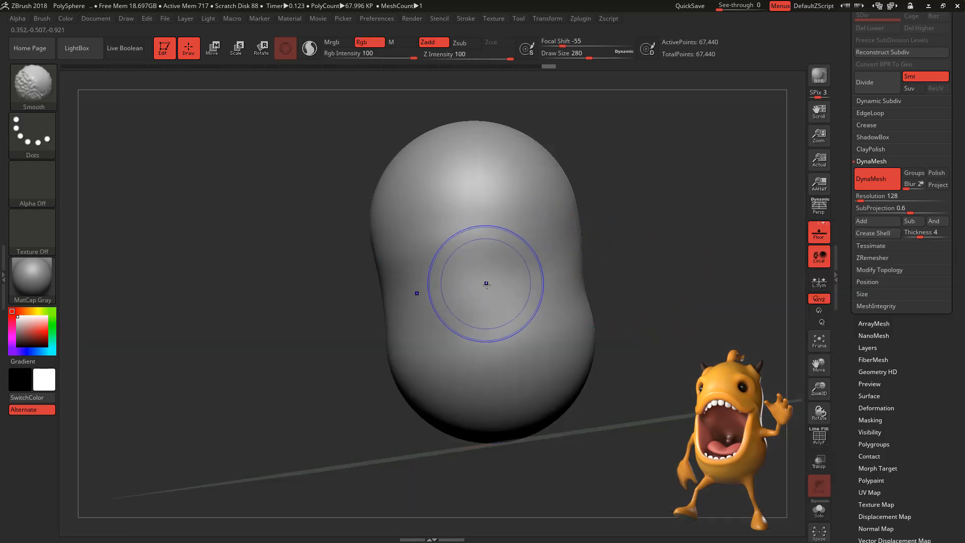
left_click_drag(492, 229, 453, 275)
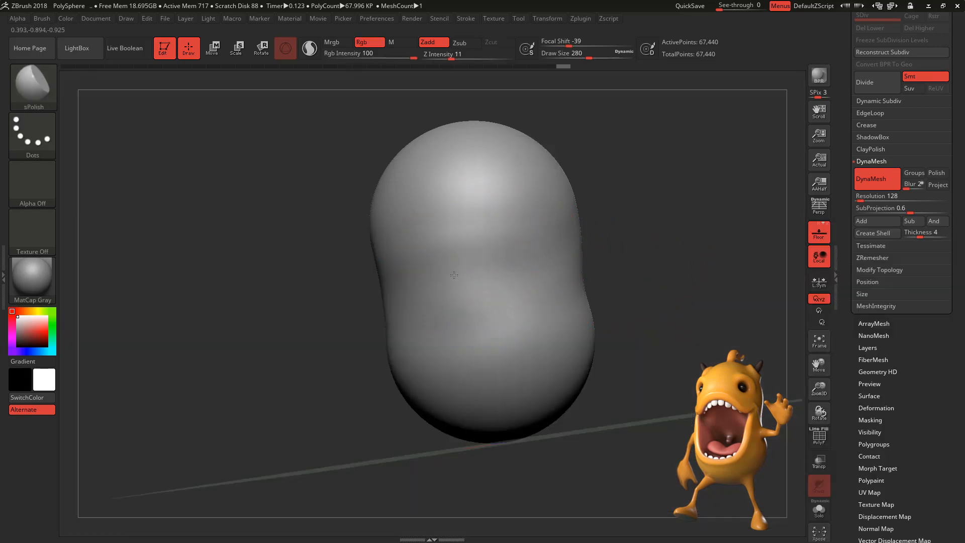
mouse_move(611, 279)
left_mouse_down()
mouse_move(691, 258)
mouse_move(689, 241)
left_mouse_up()
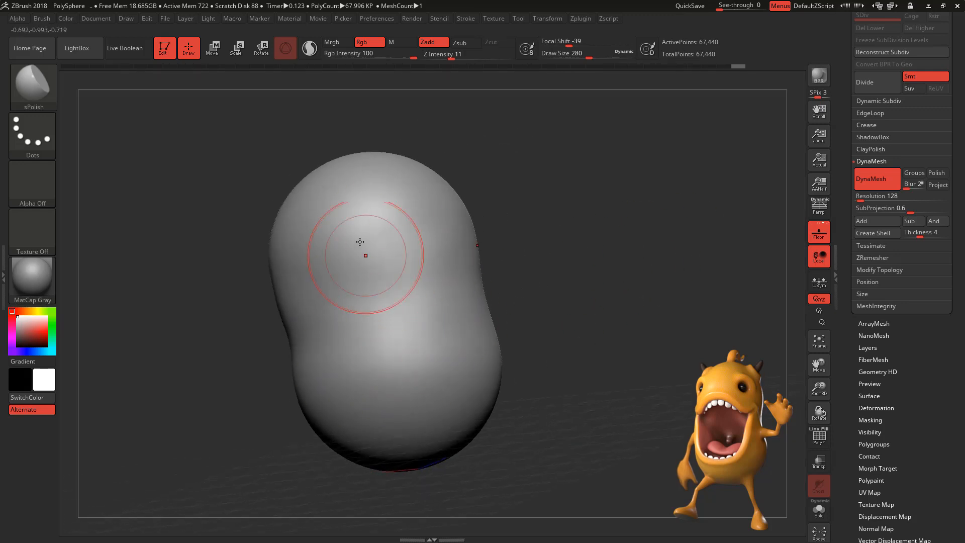
left_click_drag(336, 371, 464, 245)
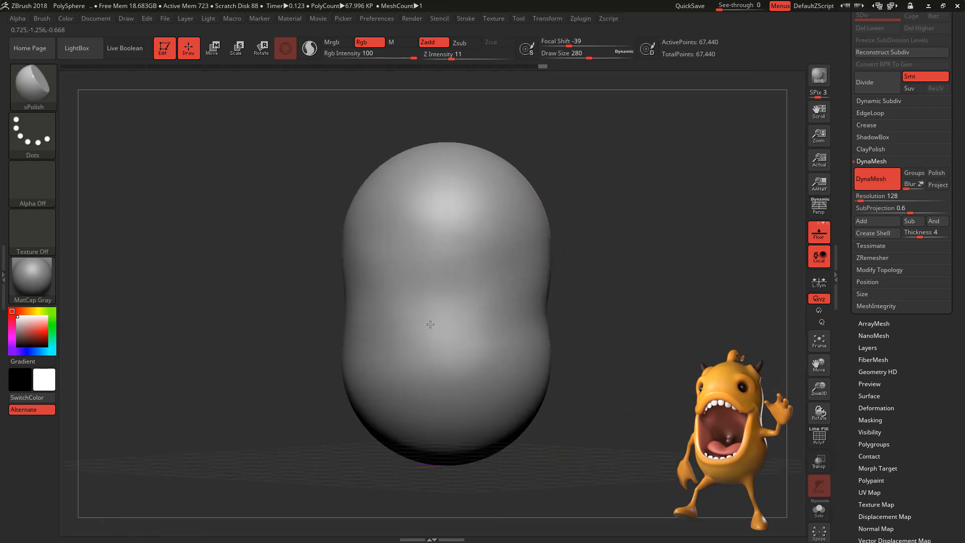
left_click_drag(502, 270, 481, 324)
left_click_drag(566, 314, 605, 294)
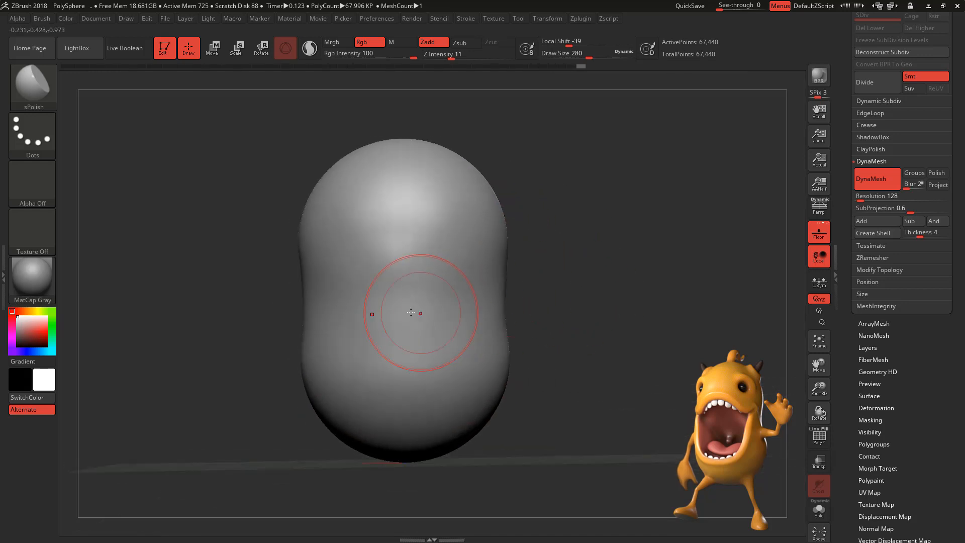
left_click_drag(385, 304, 388, 303)
left_click_drag(552, 239, 594, 263)
Smooth the polished waist area once more for a soft transition between the upper and lower body.
key("shift")
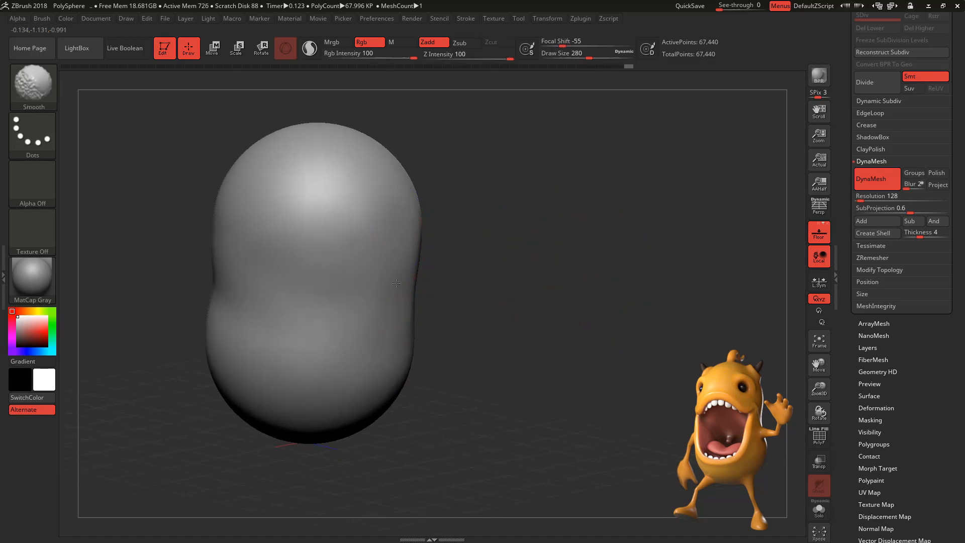
left_click_drag(316, 346, 343, 318, "shift")
left_click_drag(502, 222, 464, 207)
left_click_drag(421, 237, 454, 330, "shift")
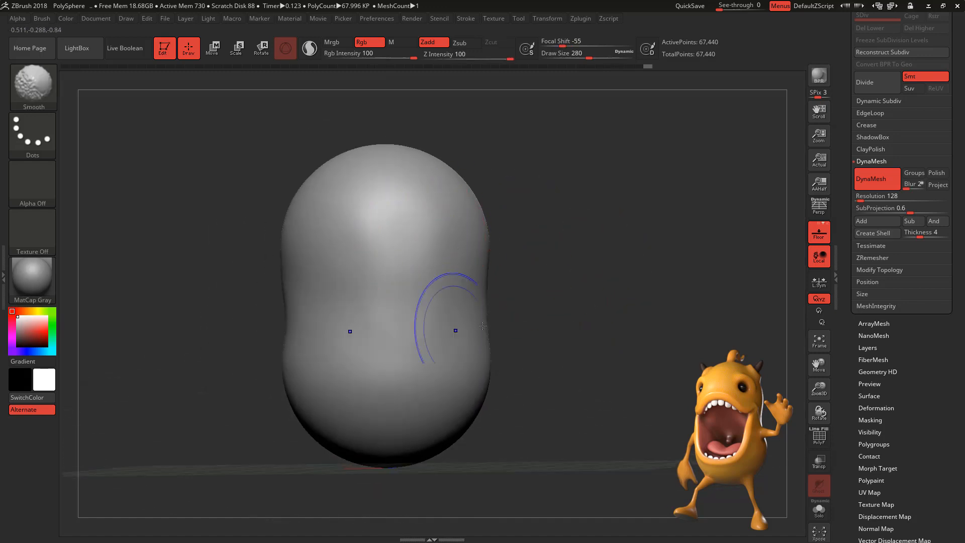
mouse_move(632, 319)
left_mouse_down()
mouse_move(596, 322)
mouse_move(706, 318)
left_mouse_up()
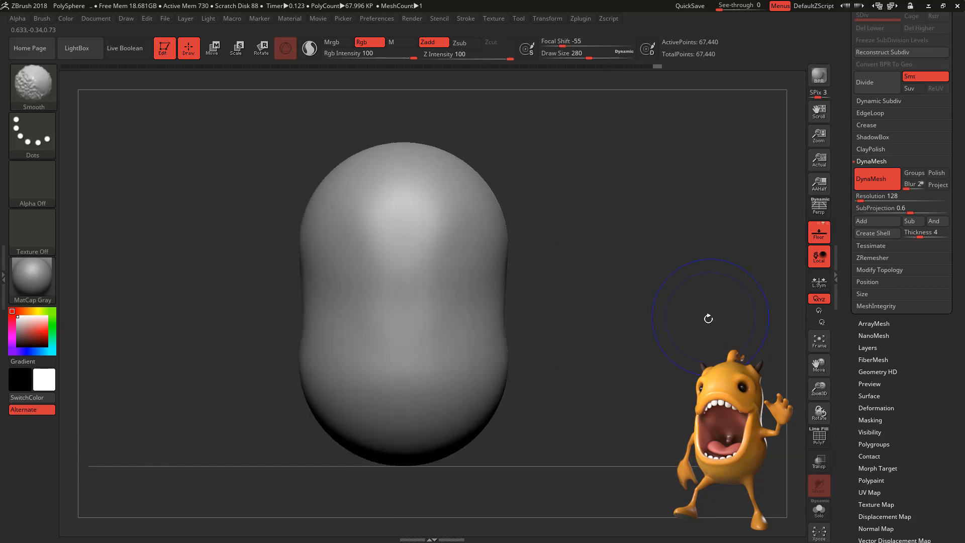
Polish the front and side of the waist once more with the sPolish brush.
mouse_move(588, 347)
left_mouse_down("alt")
mouse_move(592, 317)
mouse_move(571, 330)
left_mouse_up("alt")
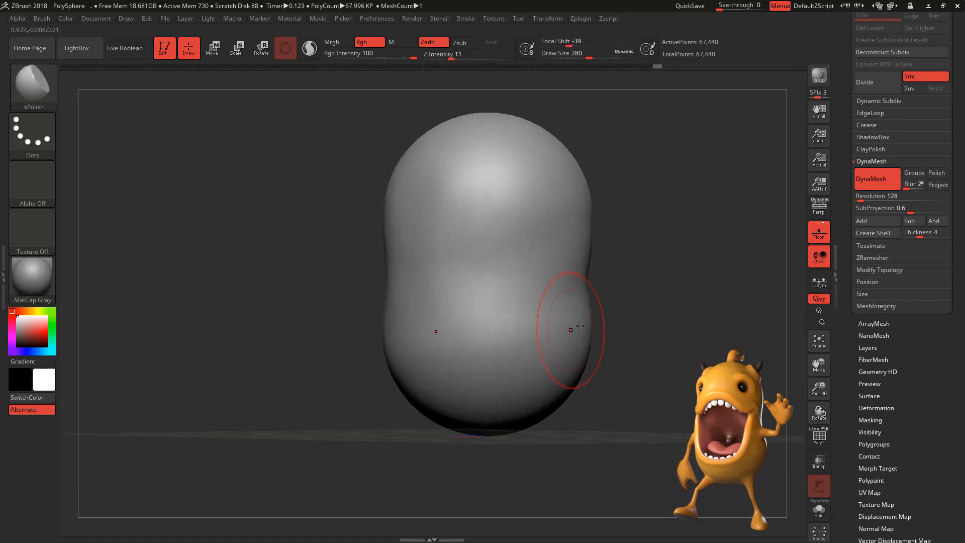
mouse_move(631, 290)
left_mouse_down("alt")
mouse_move(666, 289)
mouse_move(691, 308)
mouse_move(685, 263)
mouse_move(685, 308)
mouse_move(721, 317)
mouse_move(458, 286)
left_mouse_up("alt")
left_click_drag(510, 291, 545, 295)
mouse_move(701, 292)
left_mouse_down("alt")
mouse_move(513, 297)
mouse_move(527, 310)
mouse_move(650, 315)
mouse_move(609, 404)
mouse_move(587, 266)
mouse_move(647, 323)
mouse_move(571, 282)
left_mouse_up("alt")
Paint a symmetrical mask arc across the front of the waist for the mouth's upper edge, using draw size 187.
key("space")
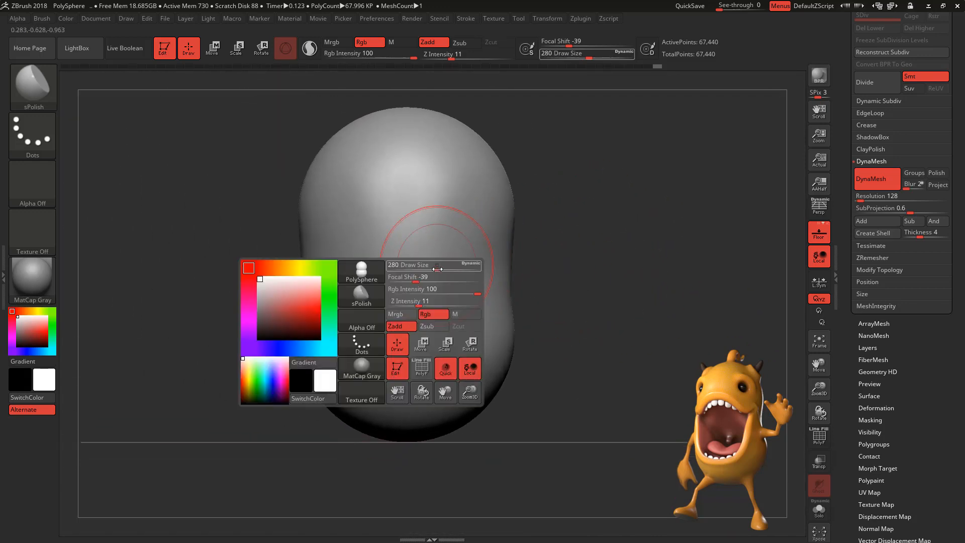
left_click_drag(439, 266, 431, 268)
key("ctrl")
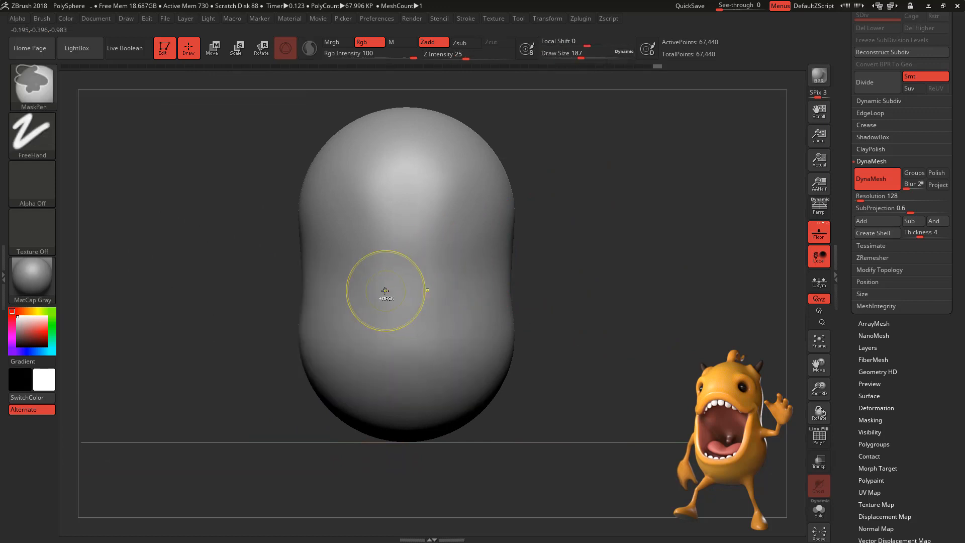
mouse_move(363, 288)
left_mouse_down("ctrl")
mouse_move(418, 258)
mouse_move(402, 247)
mouse_move(426, 267)
mouse_move(445, 266)
mouse_move(381, 259)
left_mouse_up("ctrl")
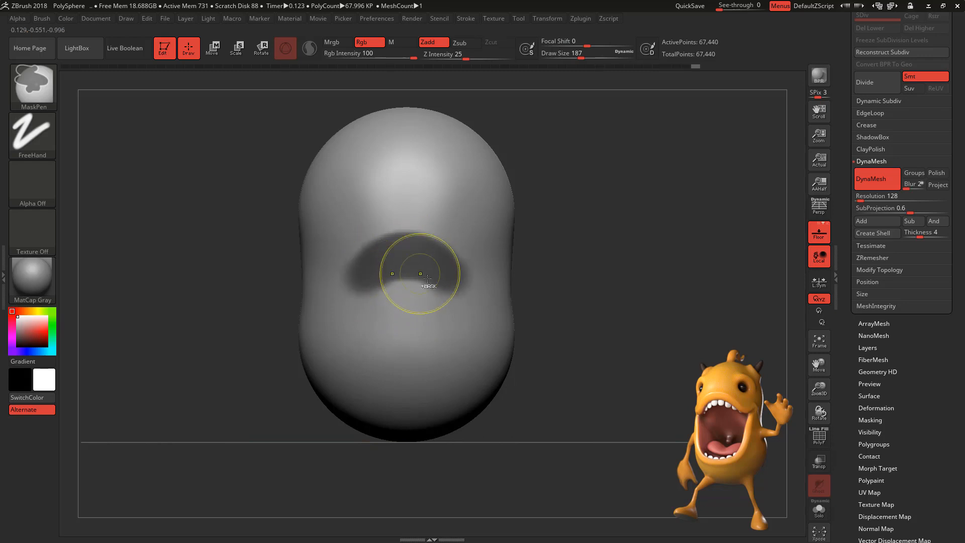
Mask the mouth's sides and lower edge at draw size 104 and fill in the whole mouth area.
key("space")
mouse_move(420, 311)
left_mouse_down()
mouse_move(406, 311)
mouse_move(358, 369)
mouse_move(399, 385)
left_mouse_up()
key("ctrl")
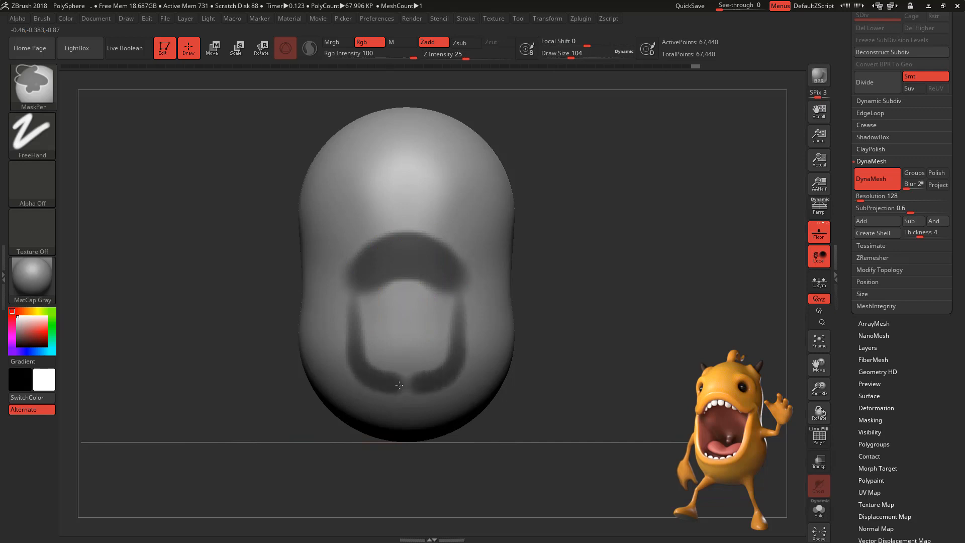
left_click_drag(352, 333, 354, 327, "ctrl")
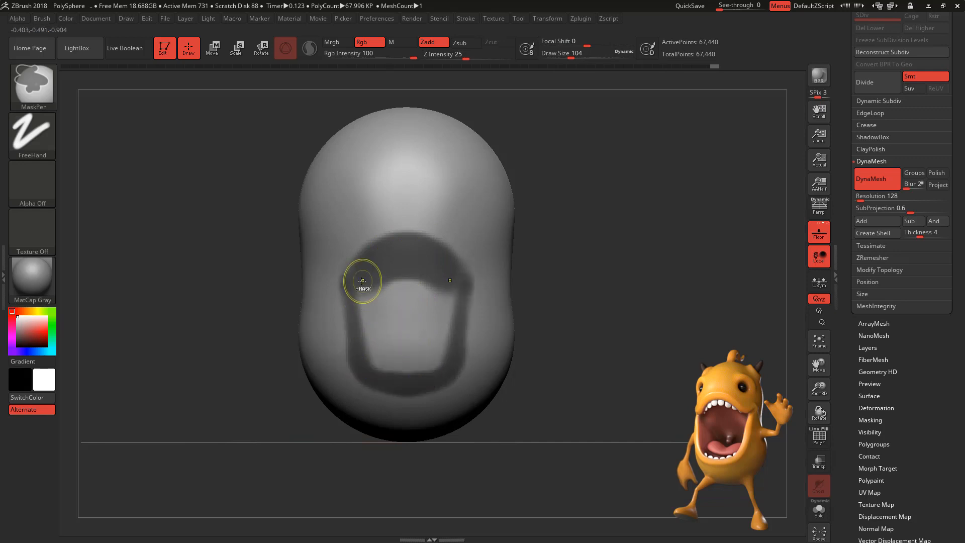
mouse_move(362, 281)
left_mouse_down("ctrl")
mouse_move(365, 334)
mouse_move(379, 286)
mouse_move(373, 356)
mouse_move(402, 312)
mouse_move(408, 350)
left_mouse_up("ctrl")
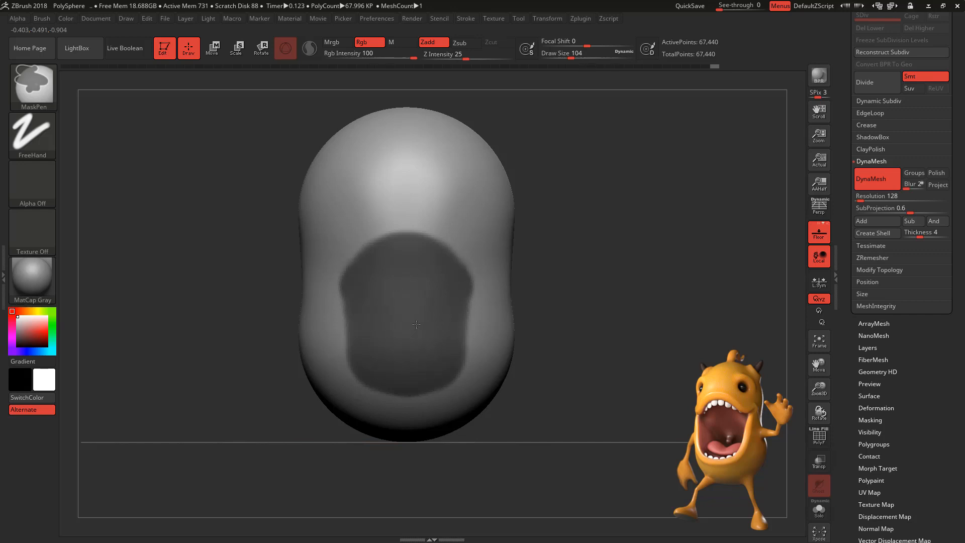
Sharpen the edge of the mouth mask with SharpenMask.
mouse_move(652, 321)
left_mouse_down()
mouse_move(612, 318)
mouse_move(642, 316)
mouse_move(682, 268)
left_mouse_up()
left_click_drag(917, 410, 916, 242)
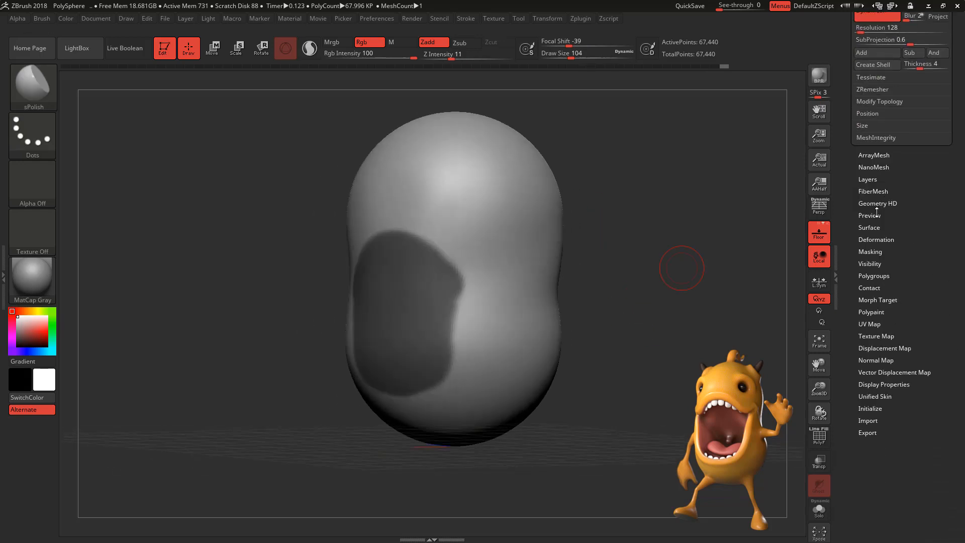
left_click(877, 250)
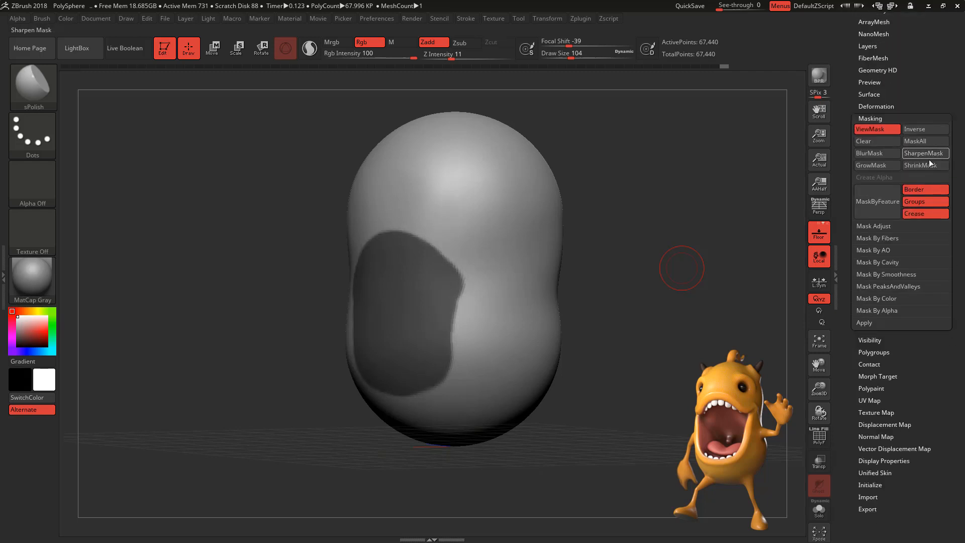
mouse_move(644, 296)
left_mouse_down()
mouse_move(661, 293)
mouse_move(623, 326)
mouse_move(628, 295)
mouse_move(656, 290)
mouse_move(606, 278)
left_mouse_up()
Invert the mask so only the mouth area is editable, and choose the Move brush with draw size 468.
left_click(628, 314, "ctrl")
key("space")
key("b")
key("m")
key("v")
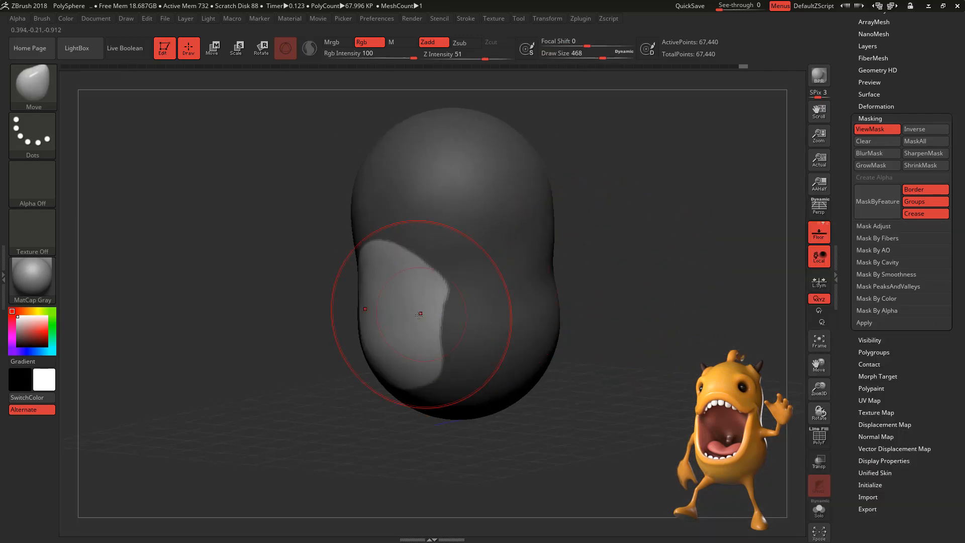
Push the unmasked mouth area deep into the body from several angles to hollow out a wide mouth cavity.
left_click_drag(402, 320, 472, 289)
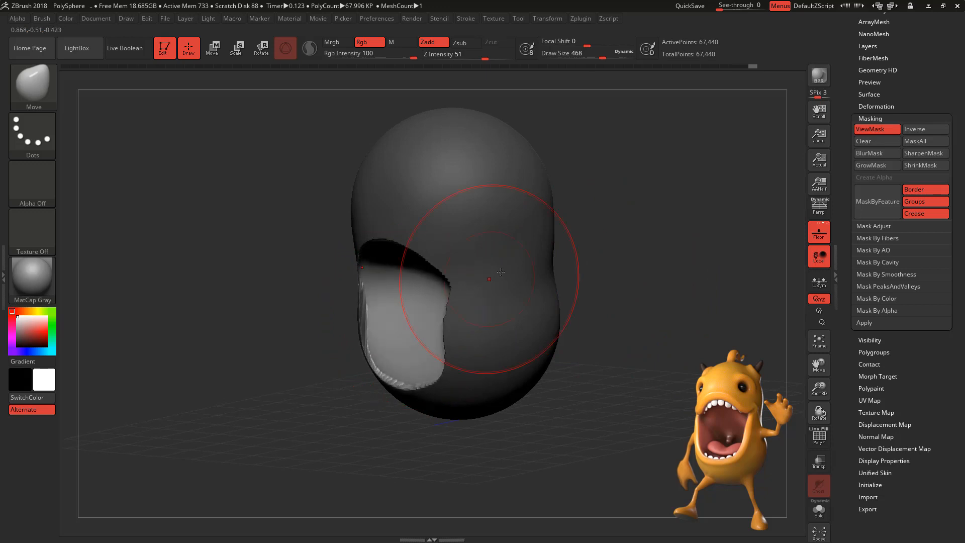
mouse_move(582, 261)
left_mouse_down()
mouse_move(626, 257)
mouse_move(601, 276)
left_mouse_up()
mouse_move(430, 307)
left_mouse_down()
mouse_move(332, 416)
mouse_move(468, 267)
left_mouse_up()
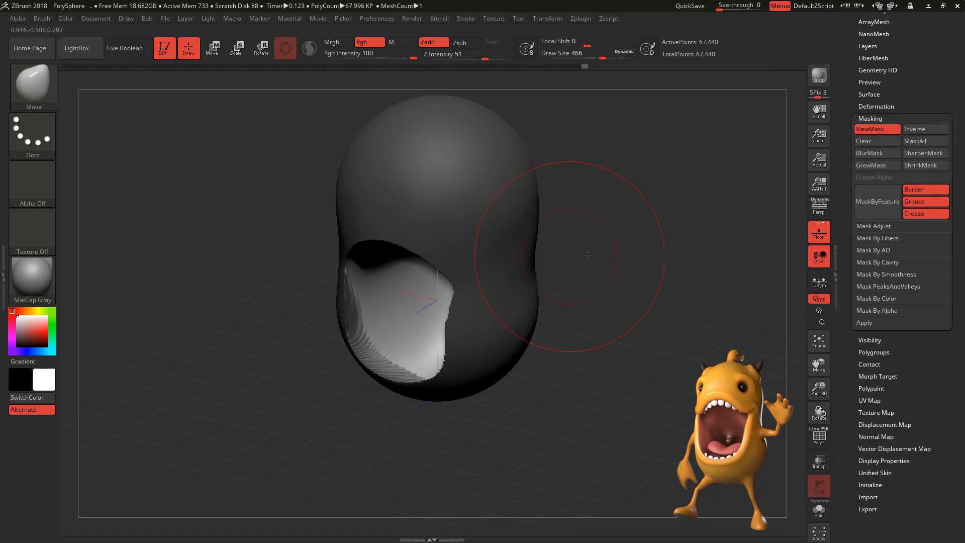
mouse_move(587, 257)
left_mouse_down()
mouse_move(583, 227)
mouse_move(555, 231)
left_mouse_up()
mouse_move(392, 279)
left_mouse_down()
mouse_move(444, 276)
mouse_move(483, 243)
left_mouse_up()
left_click_drag(558, 236, 605, 247)
left_click_drag(483, 281, 432, 276)
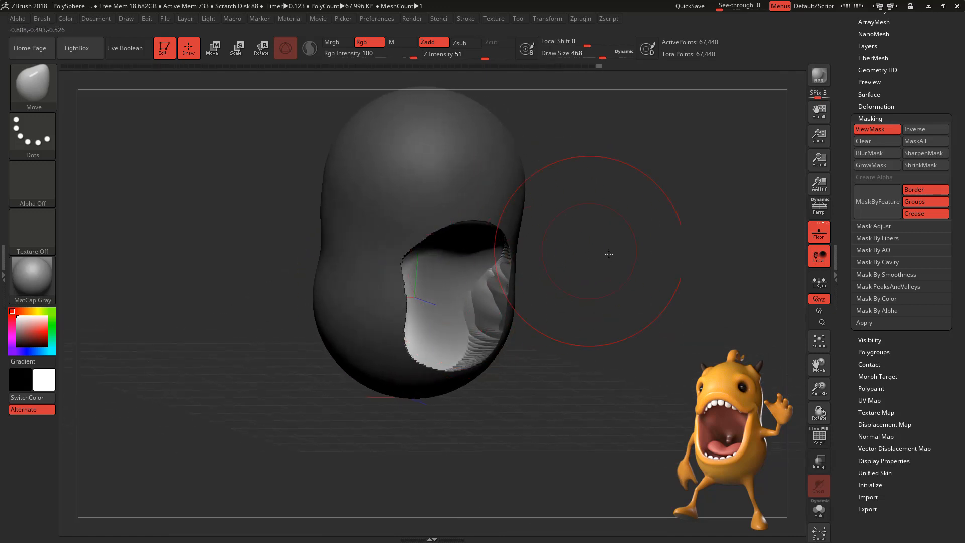
left_click_drag(608, 252, 593, 234)
left_click_drag(427, 276, 371, 278)
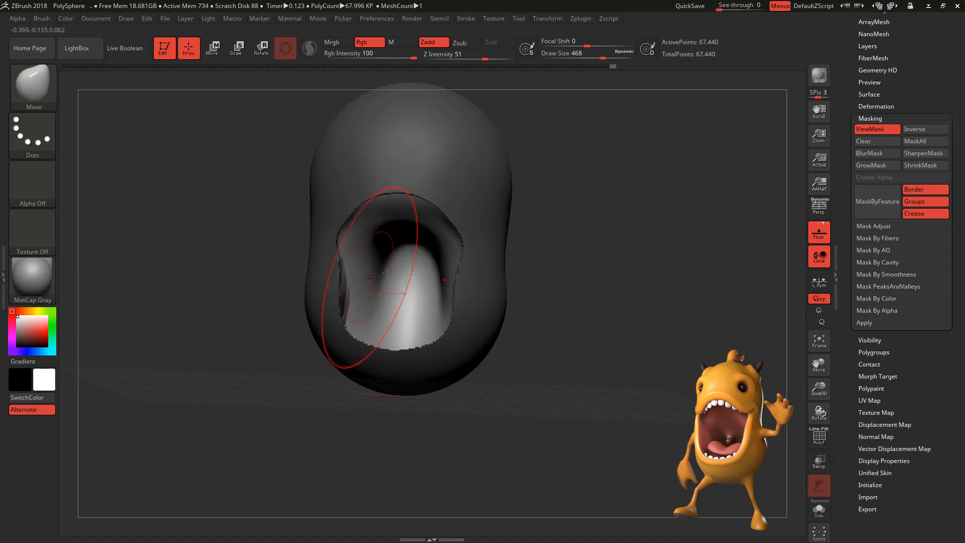
Clear the mask, remesh the body with DynaMesh, and smooth the jagged rim of the mouth opening.
left_click_drag(556, 264, 609, 302)
left_click_drag(606, 256, 620, 299, "ctrl")
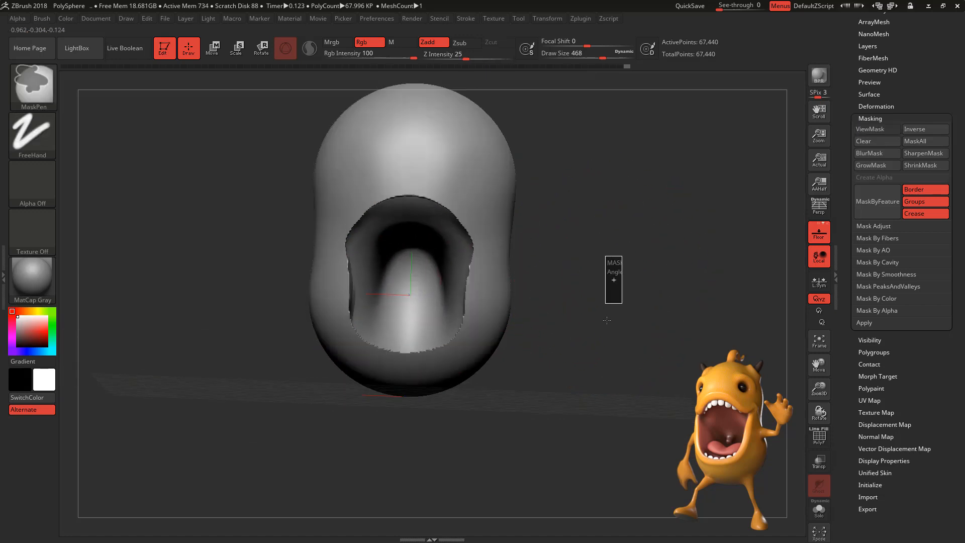
mouse_move(495, 241)
left_mouse_down("shift")
mouse_move(452, 216)
mouse_move(480, 217)
left_mouse_up("shift")
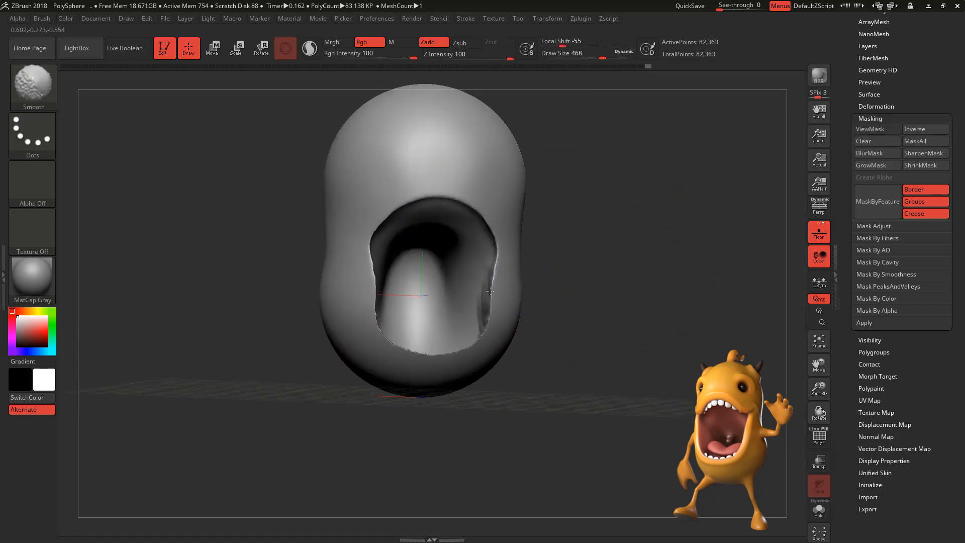
left_click_drag(598, 301, 530, 329)
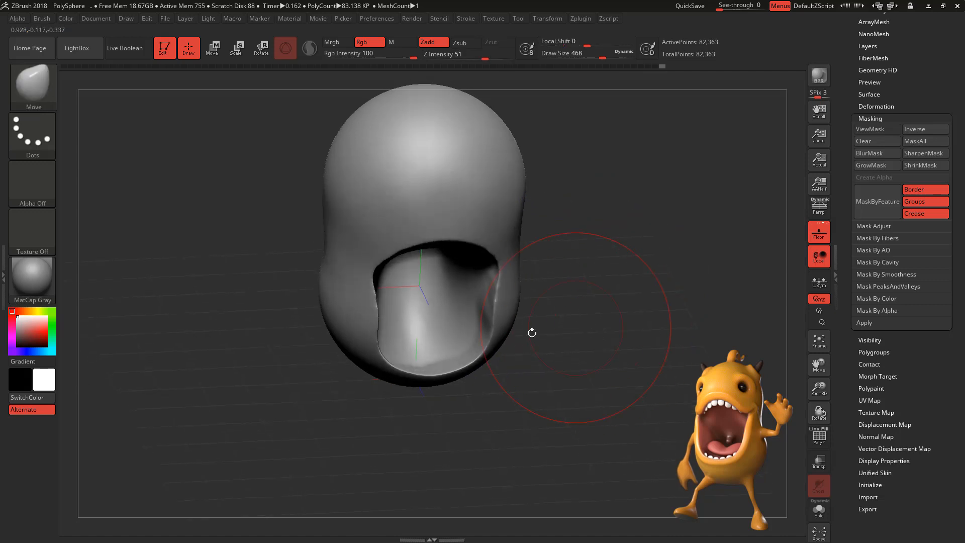
left_click_drag(375, 340, 382, 356, "shift")
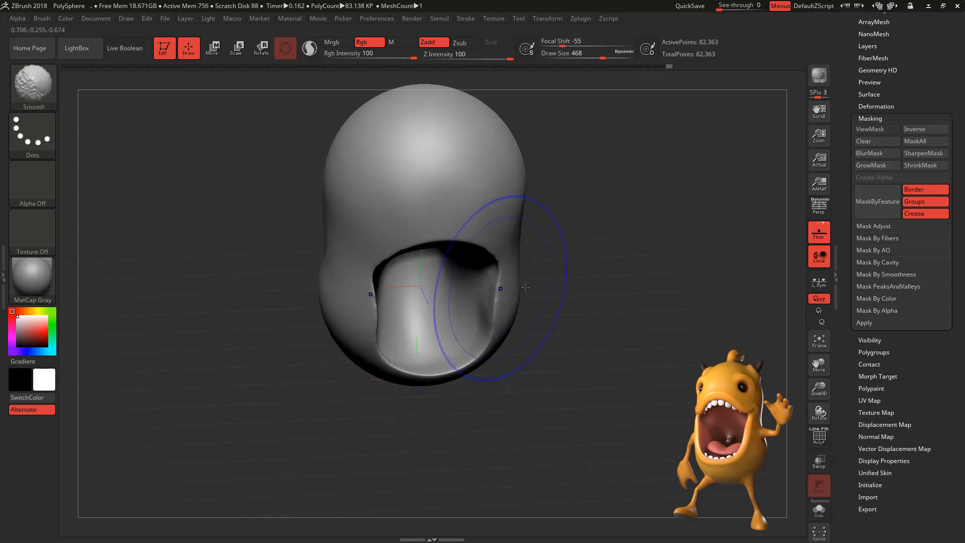
Try to push down the floor of the mouth cavity with the Move brush at draw size 234.
mouse_move(623, 293)
left_mouse_down()
mouse_move(552, 309)
mouse_move(588, 304)
left_mouse_up()
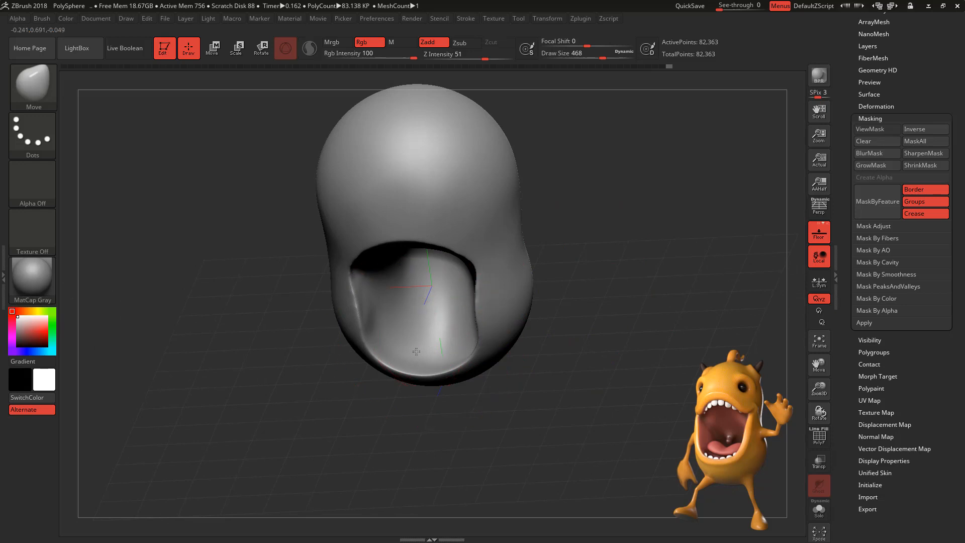
key("space")
left_click_drag(449, 337, 427, 338)
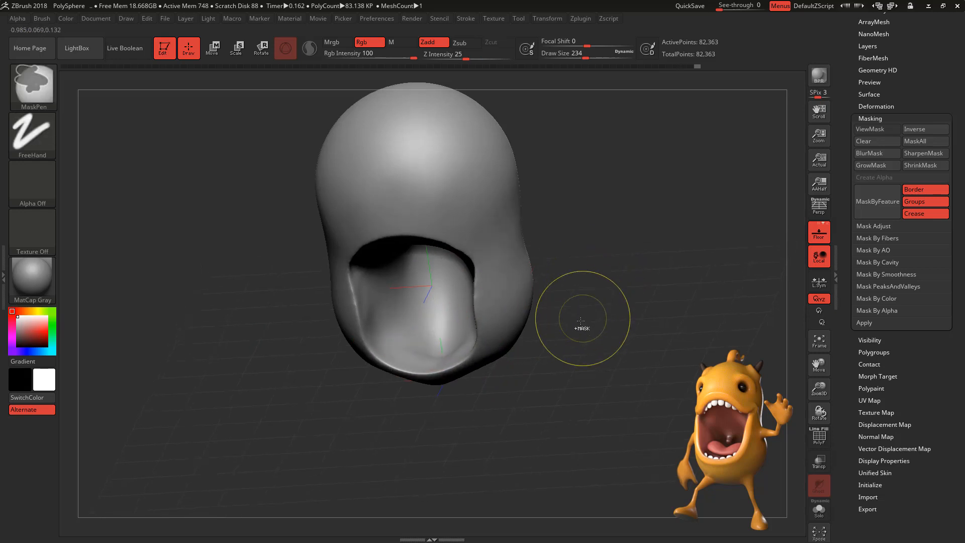
left_click_drag(581, 345, 604, 354)
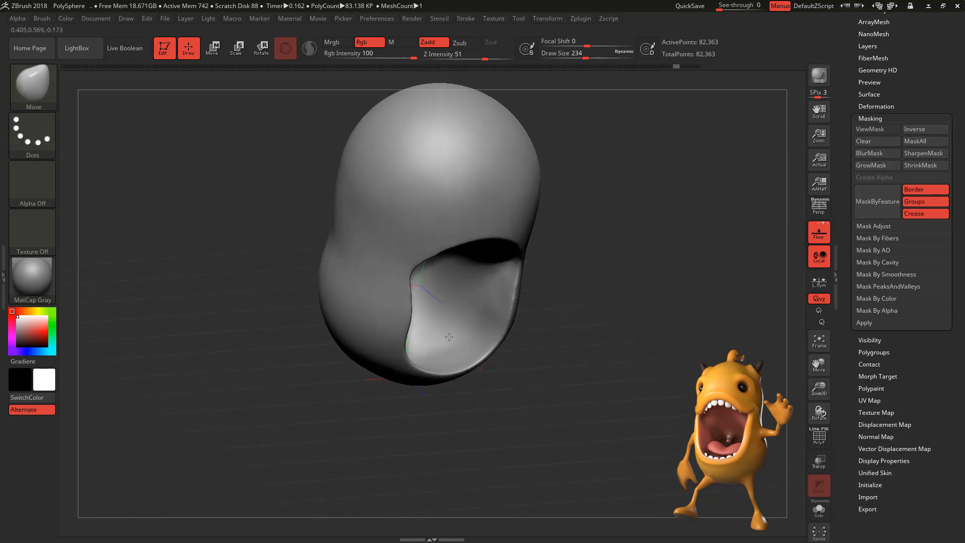
left_click_drag(571, 282, 578, 231)
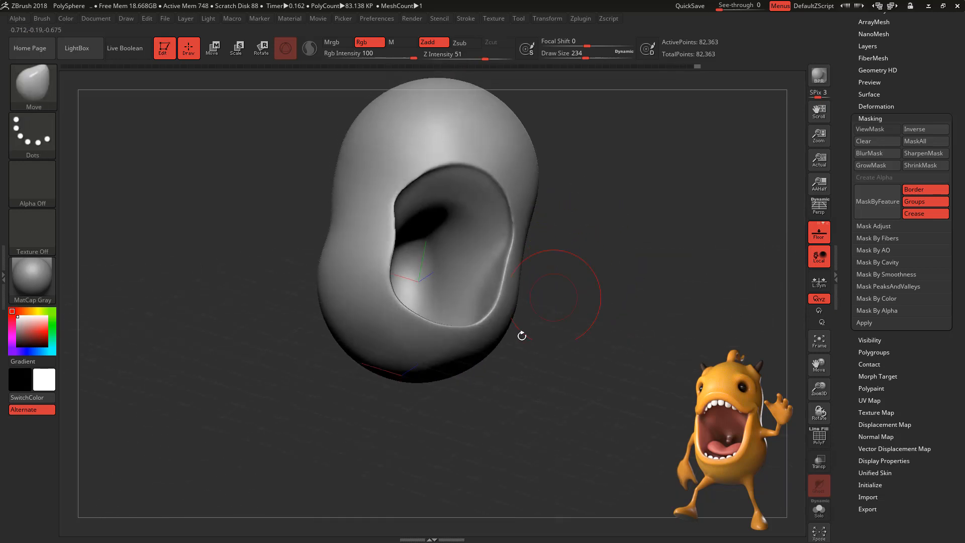
mouse_move(523, 368)
left_mouse_down()
mouse_move(553, 335)
mouse_move(538, 371)
mouse_move(547, 384)
mouse_move(581, 369)
mouse_move(565, 376)
left_mouse_up()
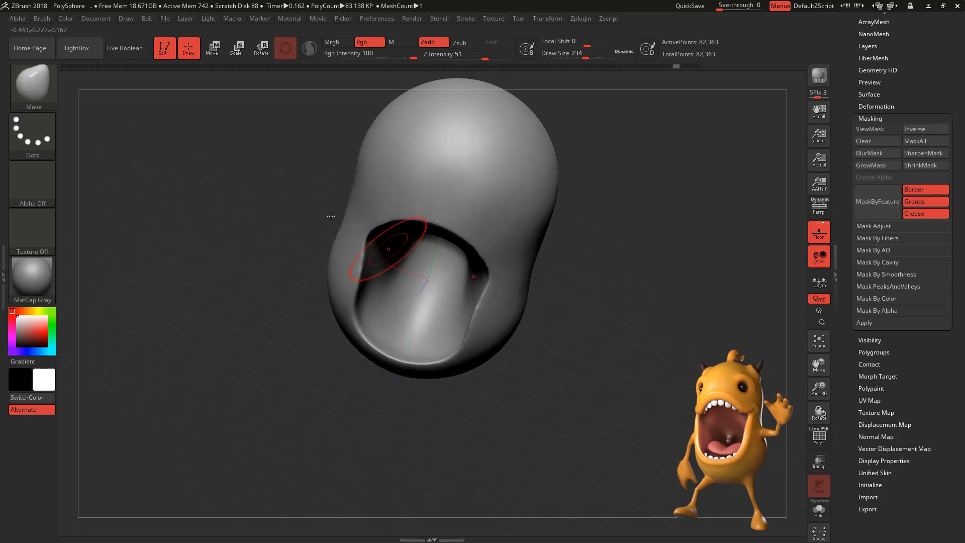
Enable BackfaceMask in the Move brush's auto masking settings.
left_click(44, 19)
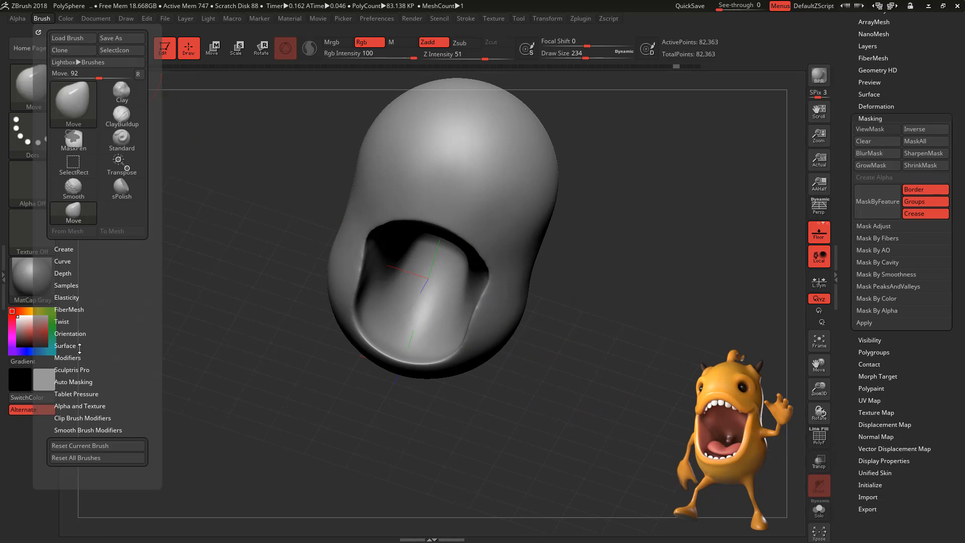
left_click(89, 382)
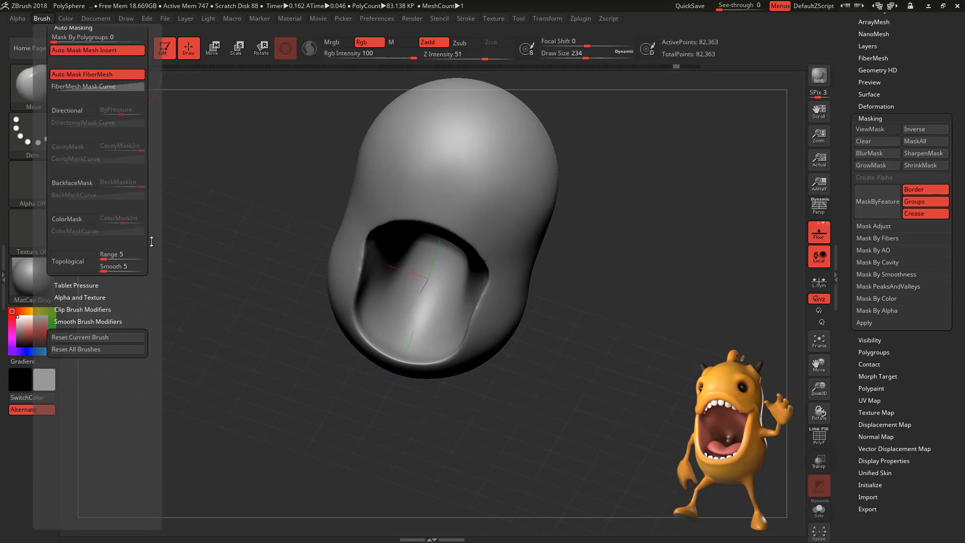
left_click(77, 142)
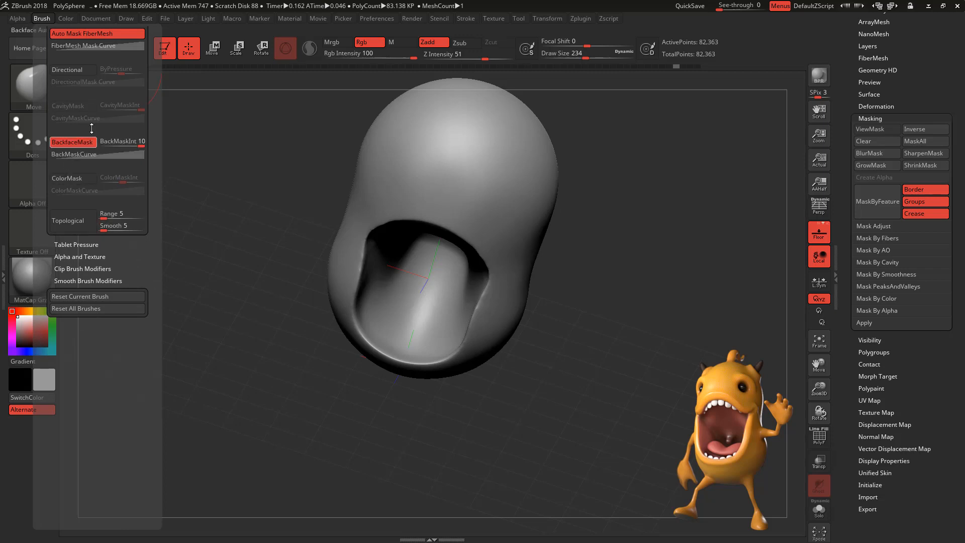
Deepen the mouth cavity and push its inner walls outward with the Move brush, raising the draw size to 422.
mouse_move(560, 297)
left_mouse_down()
mouse_move(484, 323)
mouse_move(389, 331)
mouse_move(425, 338)
mouse_move(409, 338)
left_mouse_up()
left_click_drag(603, 321, 610, 249)
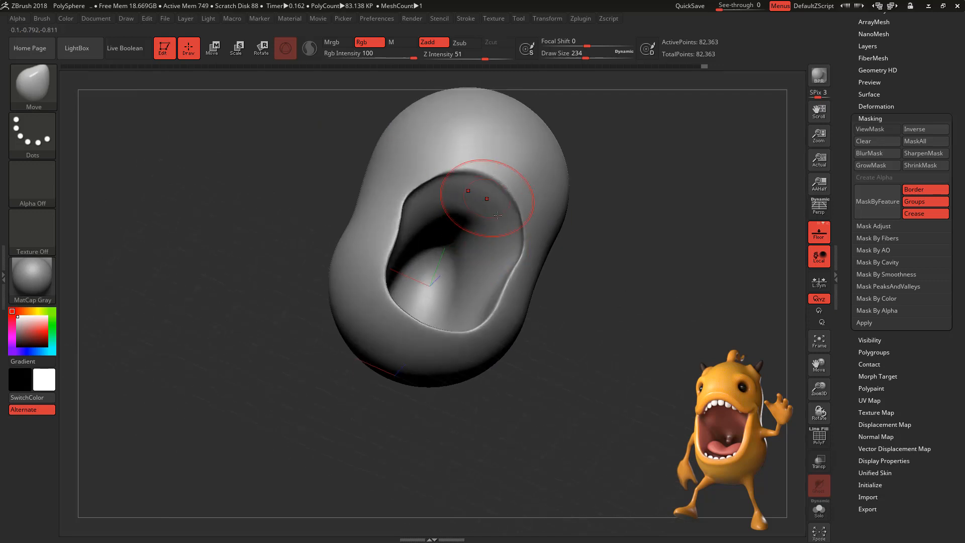
key("space")
left_click_drag(492, 242, 504, 242)
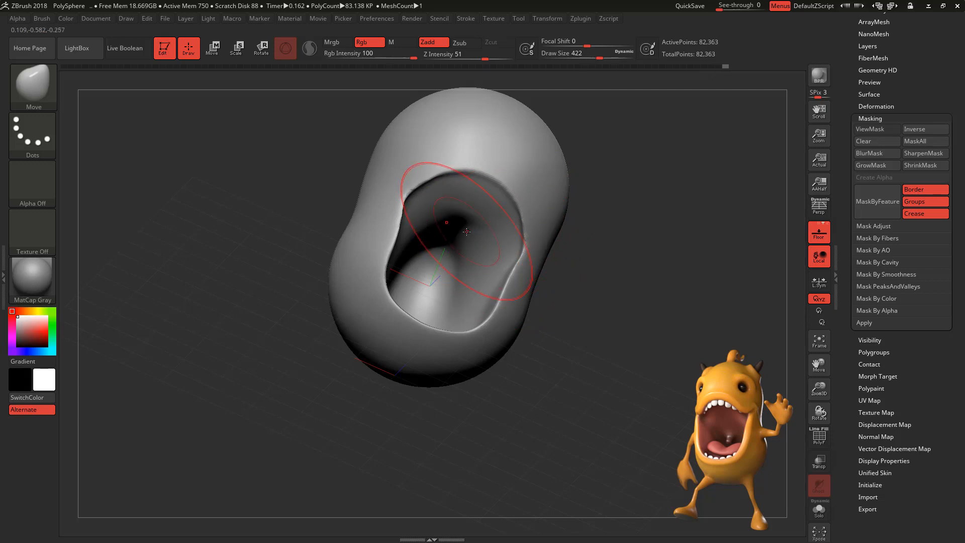
right_click_drag(473, 205, 587, 247)
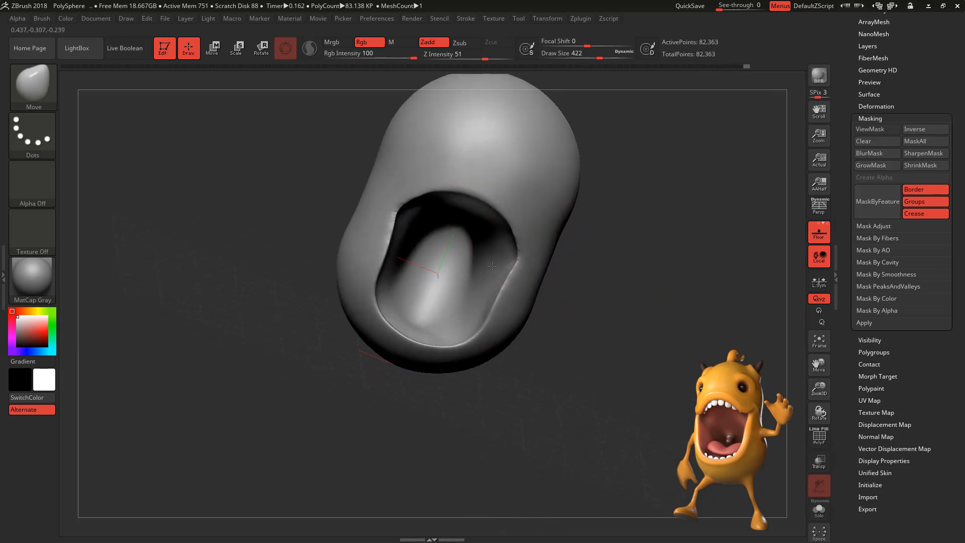
left_click_drag(492, 266, 499, 265)
left_click_drag(592, 245, 634, 252)
Smooth the inner wall near the side edge of the mouth.
left_click_drag(517, 265, 519, 258, "shift")
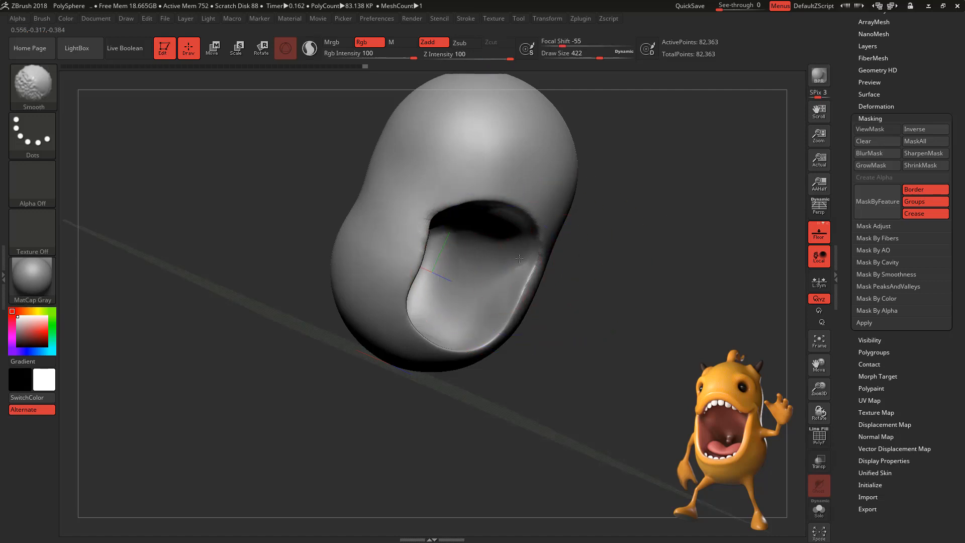
mouse_move(666, 258)
left_mouse_down()
mouse_move(650, 259)
mouse_move(633, 230)
left_mouse_up()
mouse_move(633, 230)
left_mouse_down()
mouse_move(614, 206)
mouse_move(575, 263)
mouse_move(573, 312)
left_mouse_up()
Set the draw size to 268 and review the Move brush's auto masking settings.
key("space")
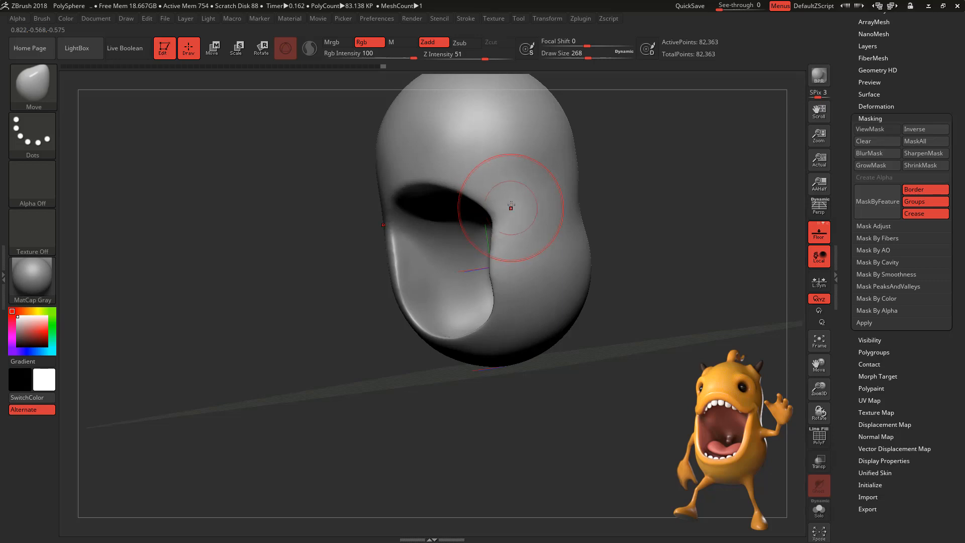
left_click(49, 97)
mouse_move(42, 19)
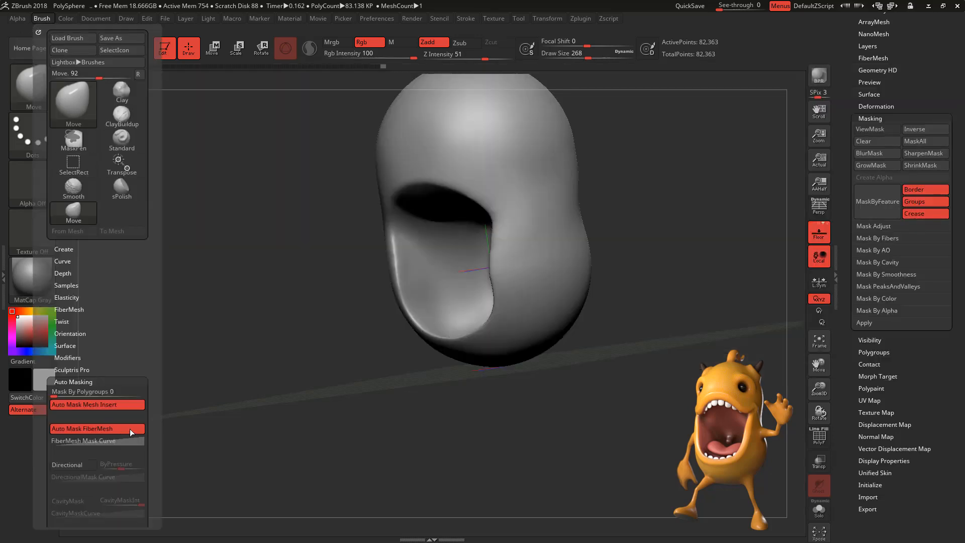
left_click_drag(151, 351, 151, 304)
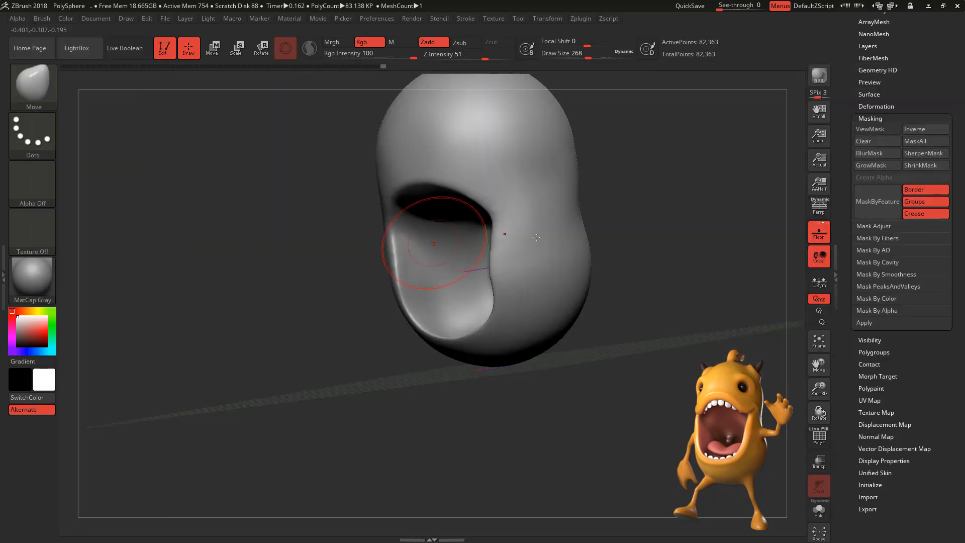
Pull the upper corners of the mouth outward and upward with the Move brush to widen the opening.
left_click_drag(591, 223, 568, 215)
mouse_move(497, 217)
left_mouse_down()
mouse_move(506, 210)
mouse_move(471, 194)
left_mouse_up()
left_click_drag(598, 187, 646, 192)
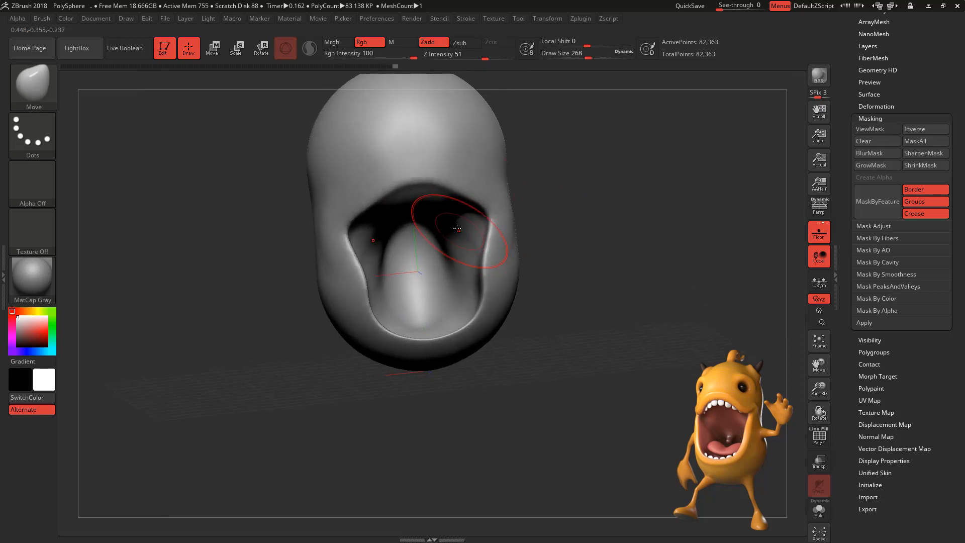
left_click_drag(542, 223, 574, 220)
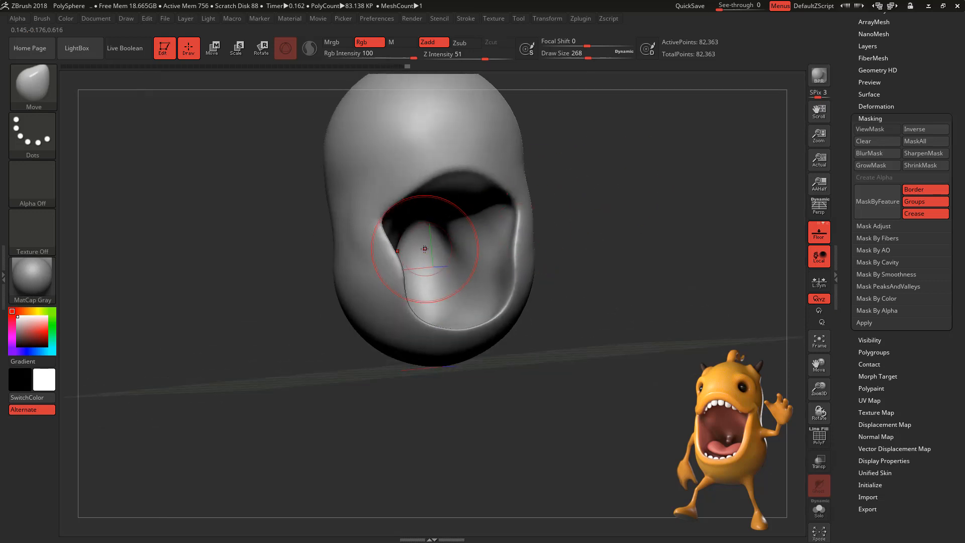
Reshape the side edges of the mouth with the Move brush, raising the draw size to 351, and lightly smooth them.
left_click_drag(424, 247, 426, 240)
mouse_move(601, 180)
left_mouse_down()
mouse_move(577, 169)
mouse_move(545, 174)
left_mouse_up()
key("space")
left_click_drag(385, 210, 382, 221)
left_click_drag(543, 183, 584, 182)
left_click_drag(381, 220, 381, 231)
mouse_move(552, 214)
left_mouse_down()
mouse_move(547, 239)
mouse_move(544, 221)
left_mouse_up()
left_click_drag(363, 218, 367, 216, "shift")
mouse_move(538, 214)
left_mouse_down()
mouse_move(558, 217)
mouse_move(548, 212)
left_mouse_up()
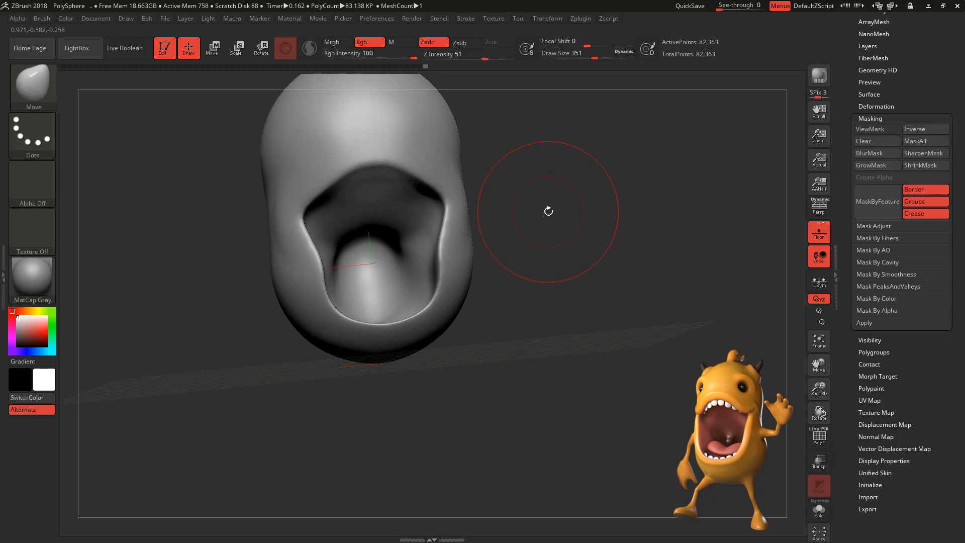
Smooth the rim and inner walls along the sides of the mouth.
key("shift")
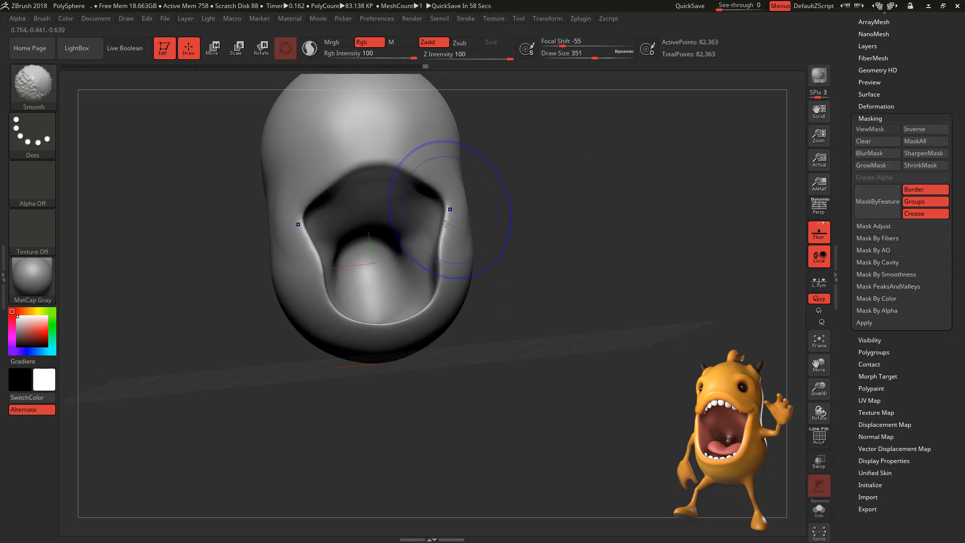
left_click_drag(445, 223, 440, 234, "shift")
left_click_drag(562, 213, 525, 216)
left_click_drag(445, 244, 450, 247)
left_click_drag(567, 214, 621, 221)
left_click_drag(583, 261, 574, 261)
left_click_drag(632, 242, 585, 229)
key("shift")
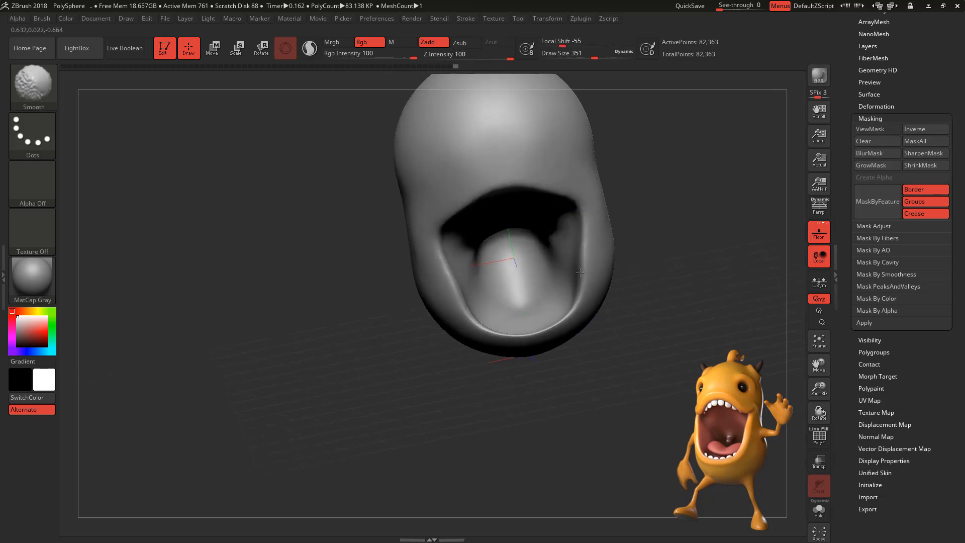
left_click_drag(669, 223, 642, 231)
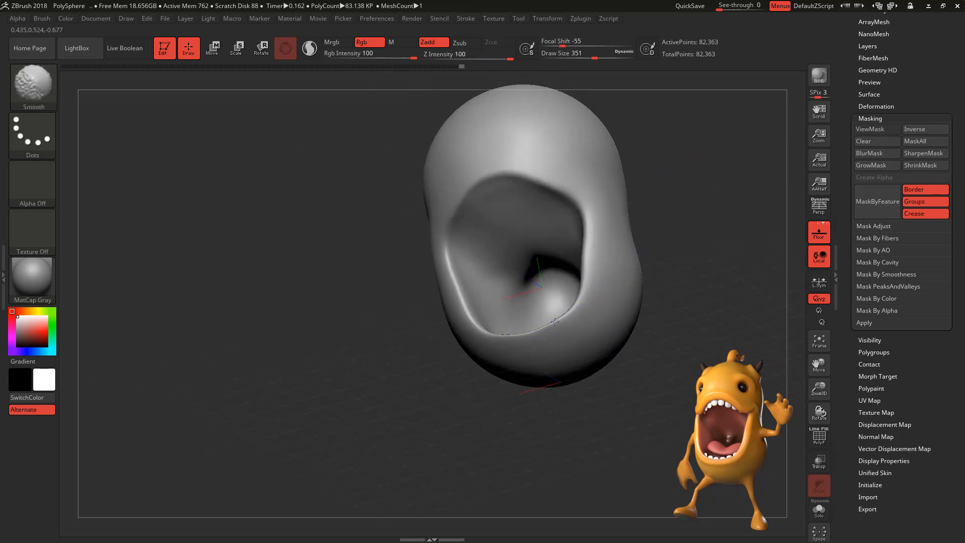
left_click_drag(587, 266, 593, 256, "shift")
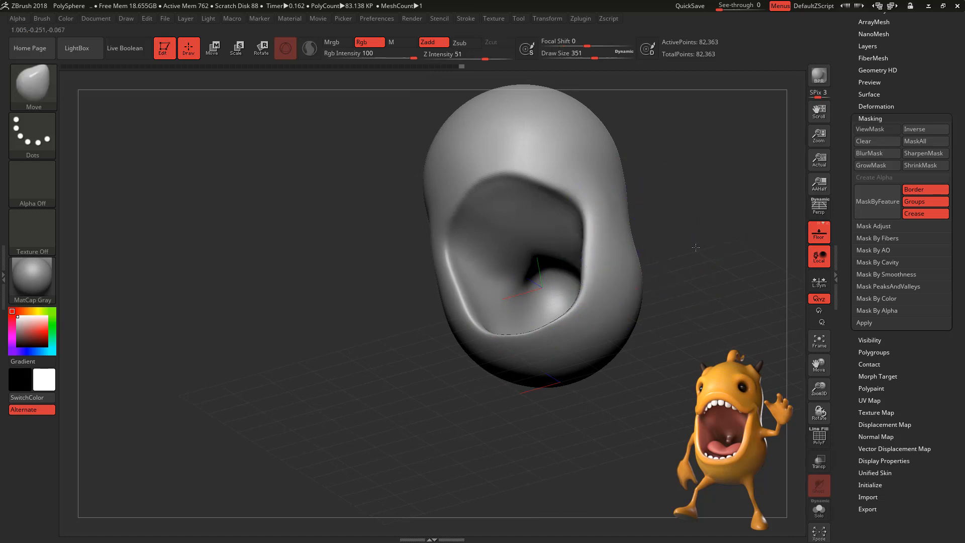
key("shift")
Mask a round eye spot on each side above the mouth, using a draw size of 112.
mouse_move(696, 249)
left_mouse_down()
mouse_move(725, 243)
mouse_move(696, 230)
mouse_move(633, 282)
mouse_move(624, 164)
left_mouse_up()
key("space")
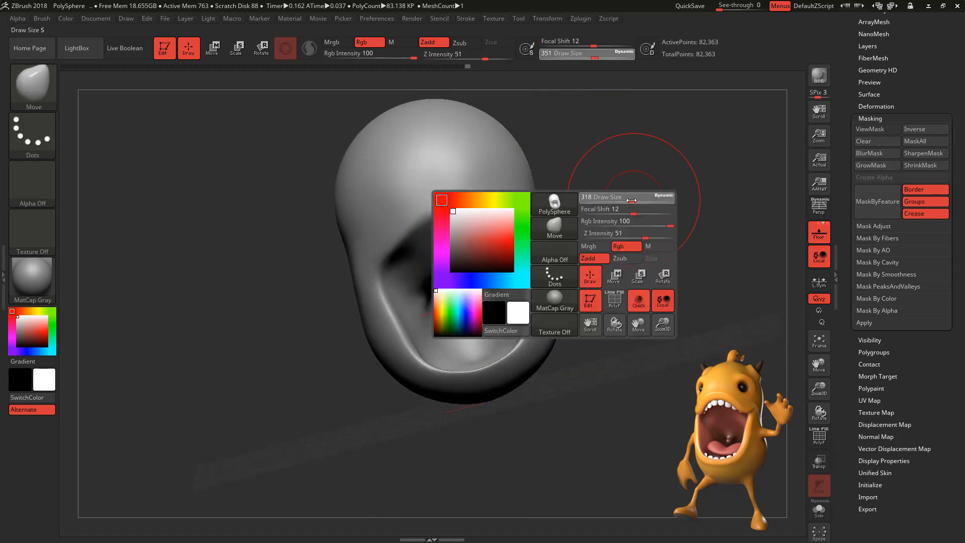
mouse_move(634, 200)
left_mouse_down()
mouse_move(611, 200)
mouse_move(603, 232)
left_mouse_up()
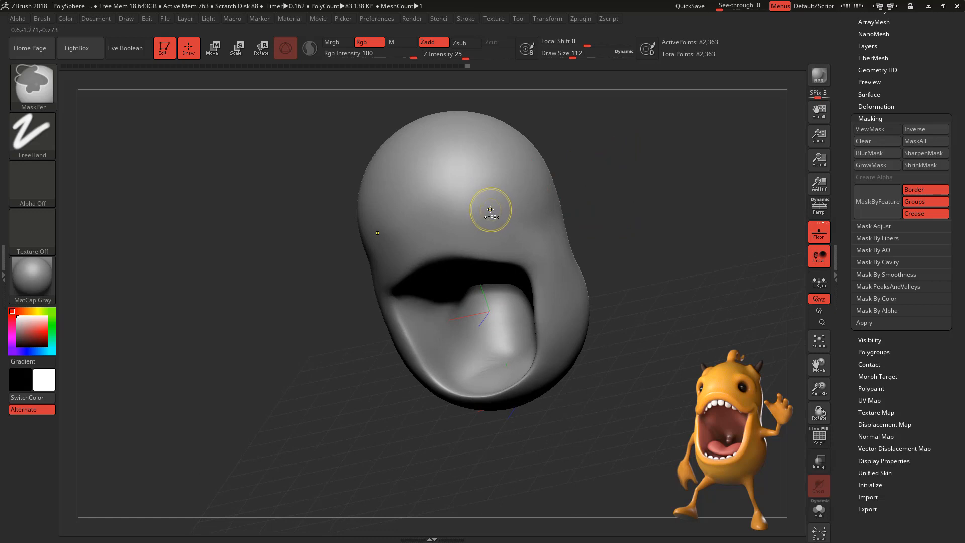
left_click(491, 206, "ctrl")
mouse_move(609, 158)
left_mouse_down()
mouse_move(636, 212)
mouse_move(593, 246)
mouse_move(631, 254)
left_mouse_up()
key("ctrl+z")
left_click(476, 211, "ctrl")
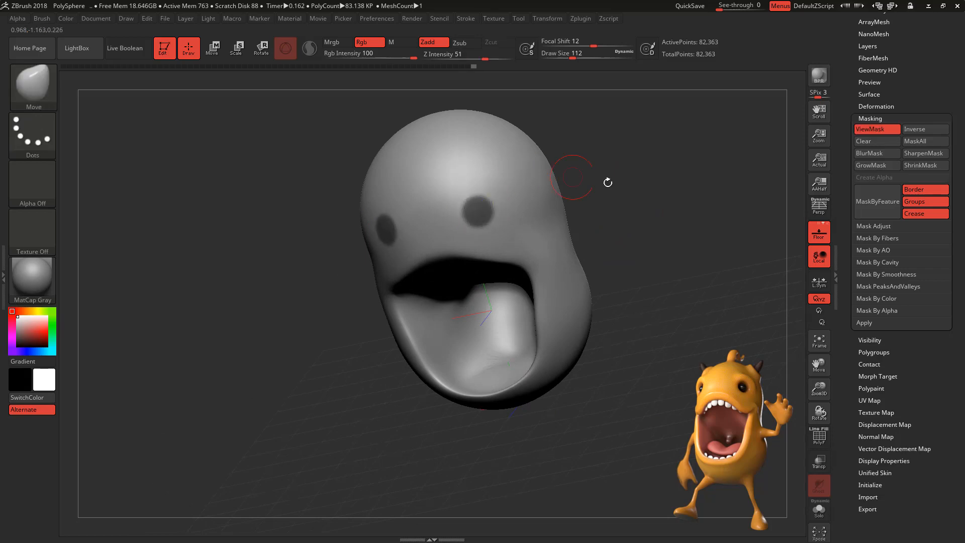
Invert the mask to free only the eye spots, reselect the Move brush and set the main colour to white.
mouse_move(605, 180)
left_mouse_down()
mouse_move(624, 202)
mouse_move(614, 225)
left_mouse_up()
left_click(624, 214, "ctrl")
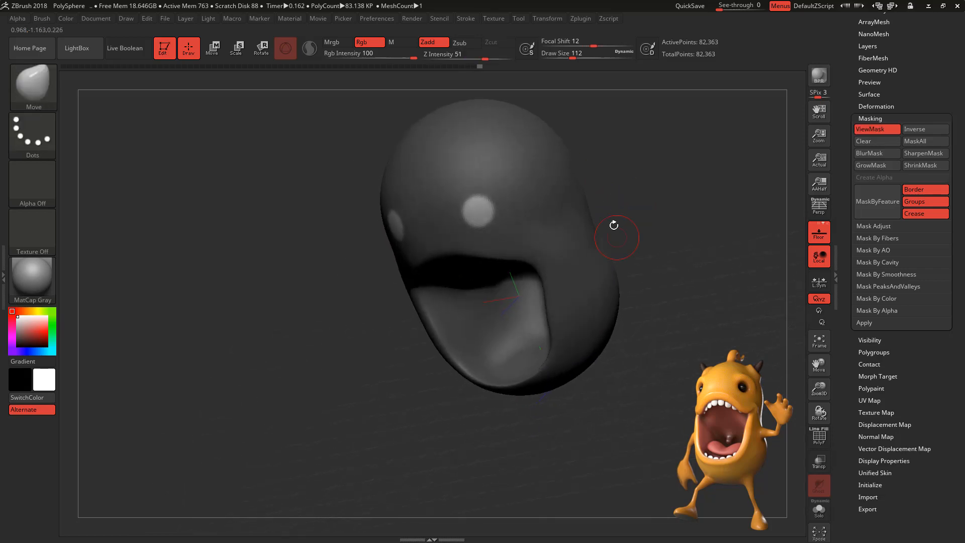
key("b")
key("m")
key("v")
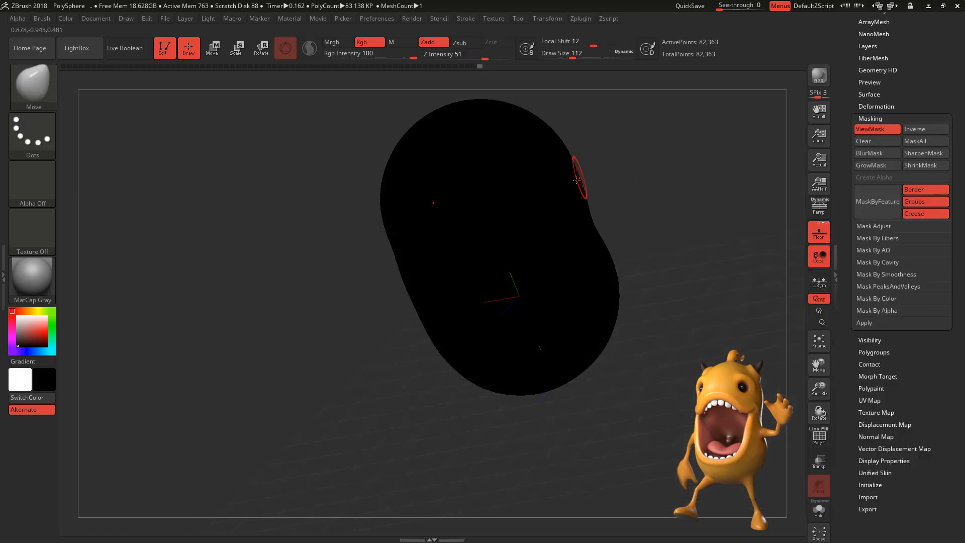
left_click_drag(24, 328, 17, 316)
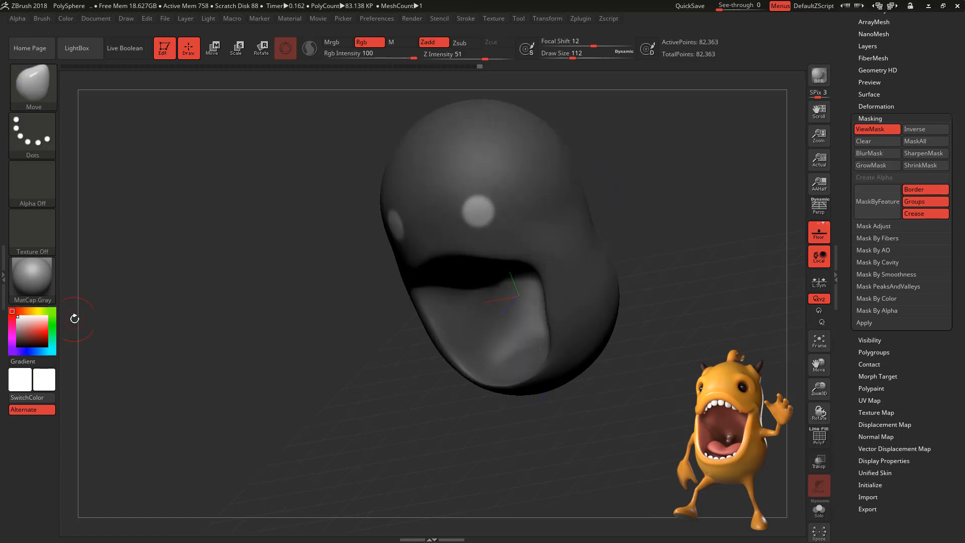
Push the eye spots inward into sockets with the Move brush at draw size 274, and clear the mask.
left_click_drag(629, 175, 629, 186)
key("space")
left_click_drag(497, 213, 513, 212)
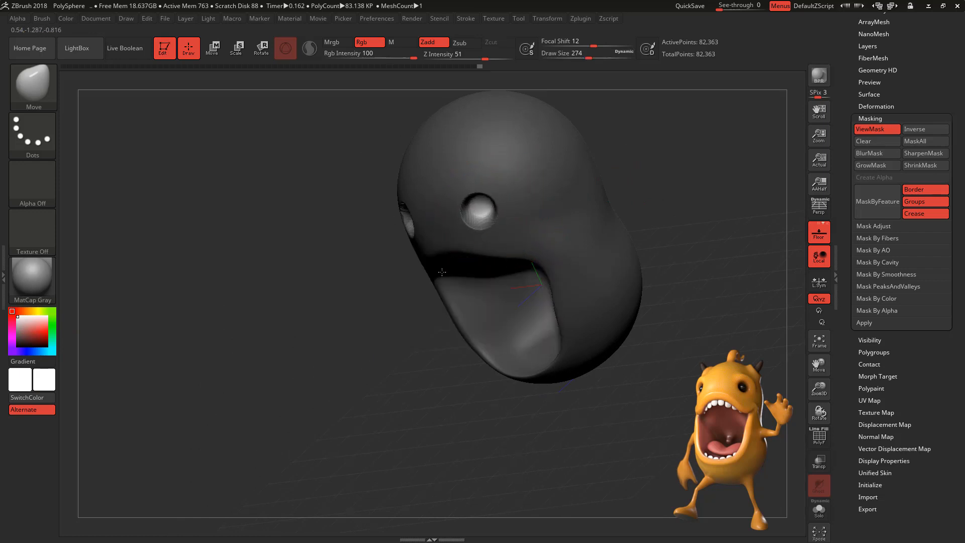
mouse_move(656, 167)
left_mouse_down()
mouse_move(670, 164)
mouse_move(502, 182)
left_mouse_up()
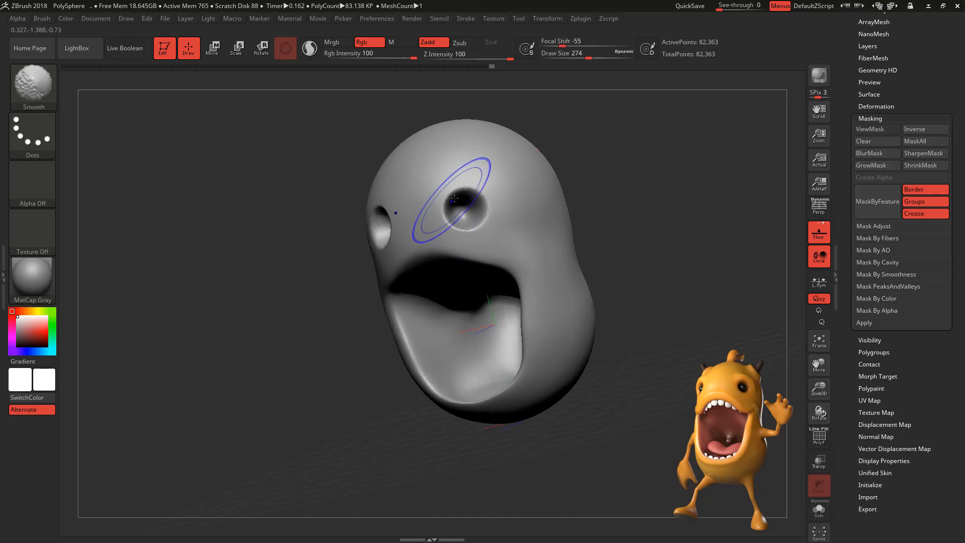
left_click_drag(676, 188, 528, 205)
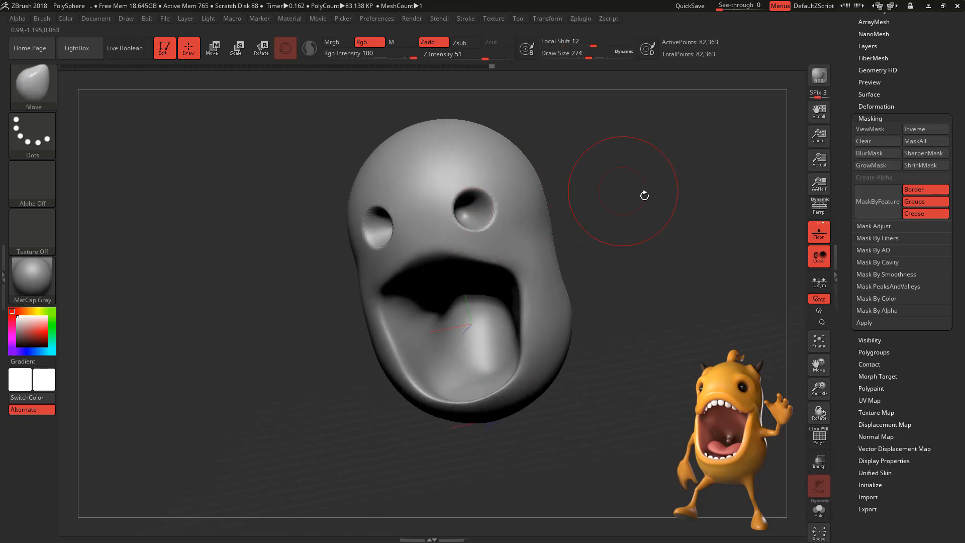
mouse_move(644, 195)
left_mouse_down()
mouse_move(680, 211)
mouse_move(641, 268)
mouse_move(684, 260)
mouse_move(670, 237)
mouse_move(641, 247)
mouse_move(675, 223)
mouse_move(658, 216)
left_mouse_up()
Mask a round spot on each upper side of the head at draw size 149 and invert the mask.
key("ctrl")
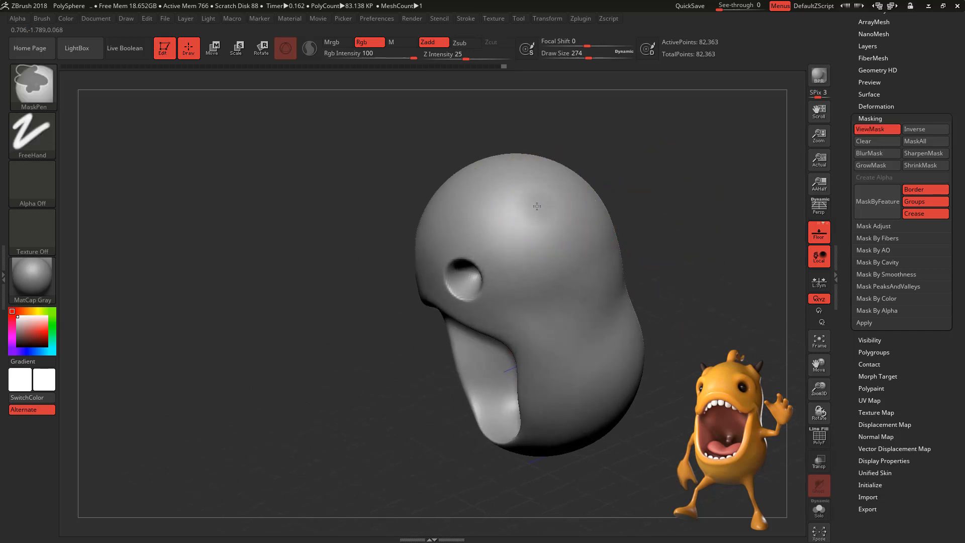
key("space")
left_click_drag(550, 216, 531, 217)
left_click(536, 201, "ctrl")
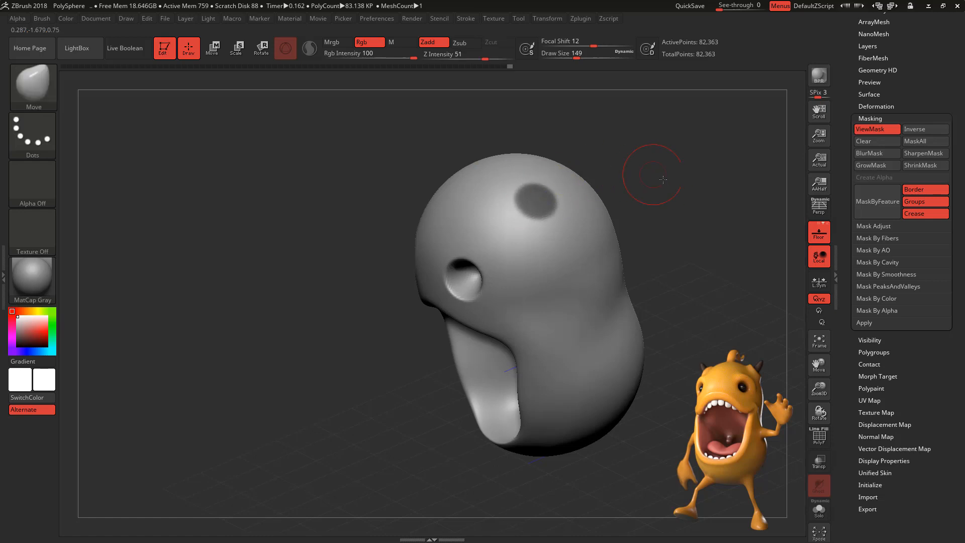
left_click_drag(663, 179, 633, 173)
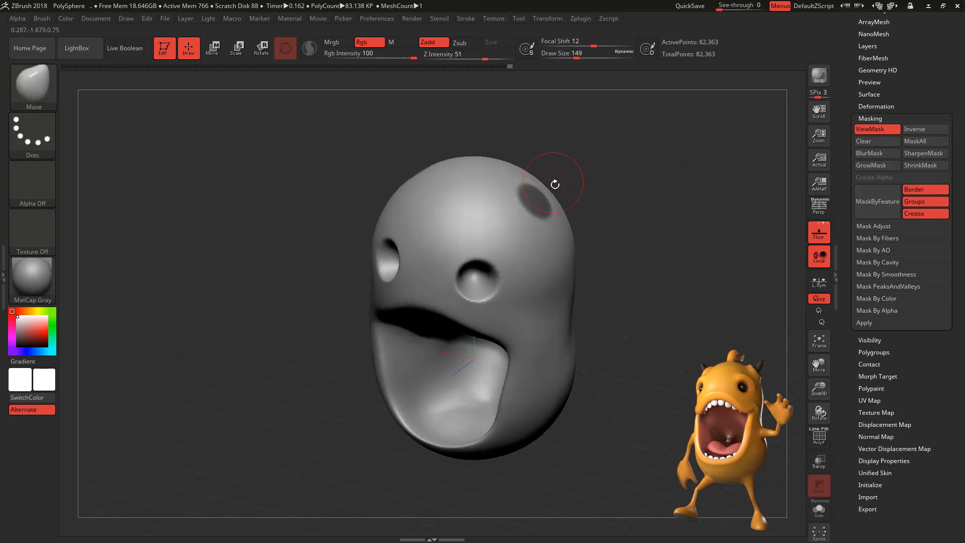
left_click(601, 197, "ctrl")
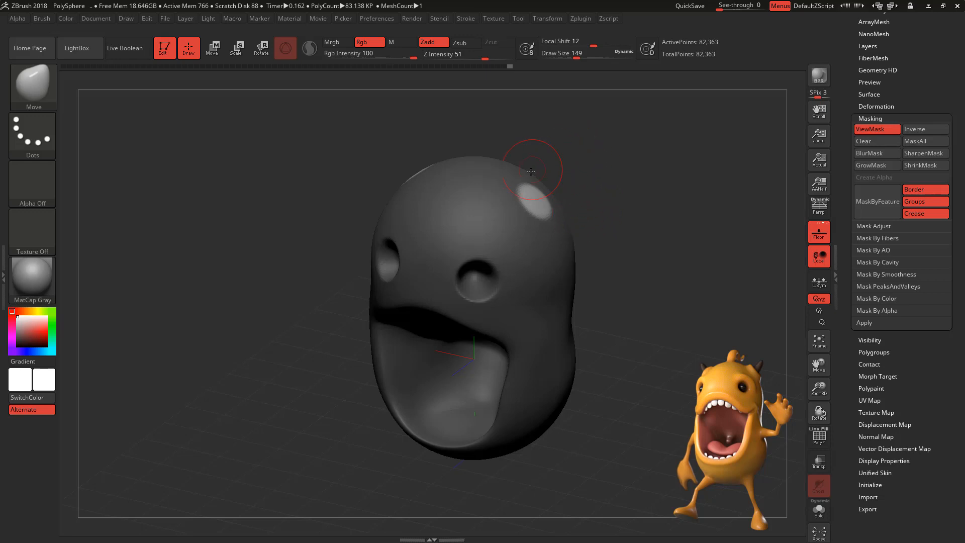
Pull the two unmasked head spots outward into bumps at draw size 197, clear the mask and smooth the bumps.
key("space")
left_click_drag(546, 189, 553, 187)
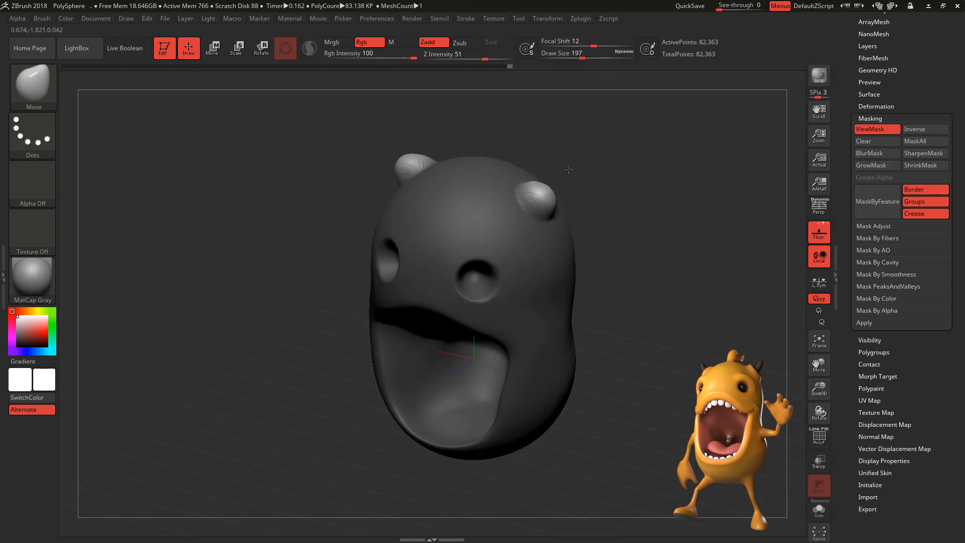
left_click_drag(639, 179, 613, 211)
mouse_move(533, 194)
left_mouse_down("shift")
mouse_move(521, 196)
mouse_move(524, 188)
mouse_move(551, 197)
left_mouse_up("shift")
mouse_move(654, 166)
left_mouse_down()
mouse_move(691, 156)
mouse_move(658, 176)
mouse_move(598, 183)
left_mouse_up()
mouse_move(666, 136)
left_mouse_down()
mouse_move(711, 140)
mouse_move(675, 181)
mouse_move(680, 161)
left_mouse_up()
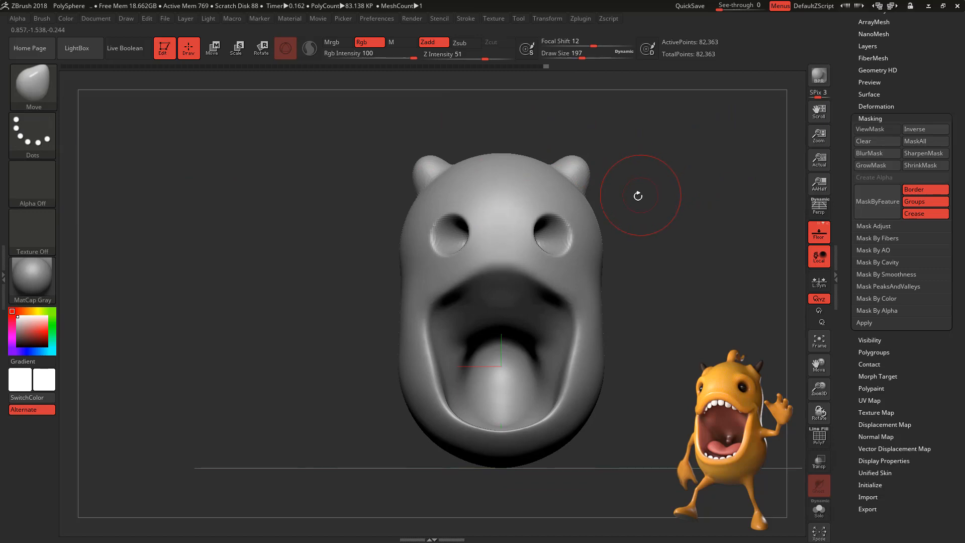
Flatten the tips of the two head bumps with the TrimDynamic brush.
left_click_drag(638, 196, 158, 155)
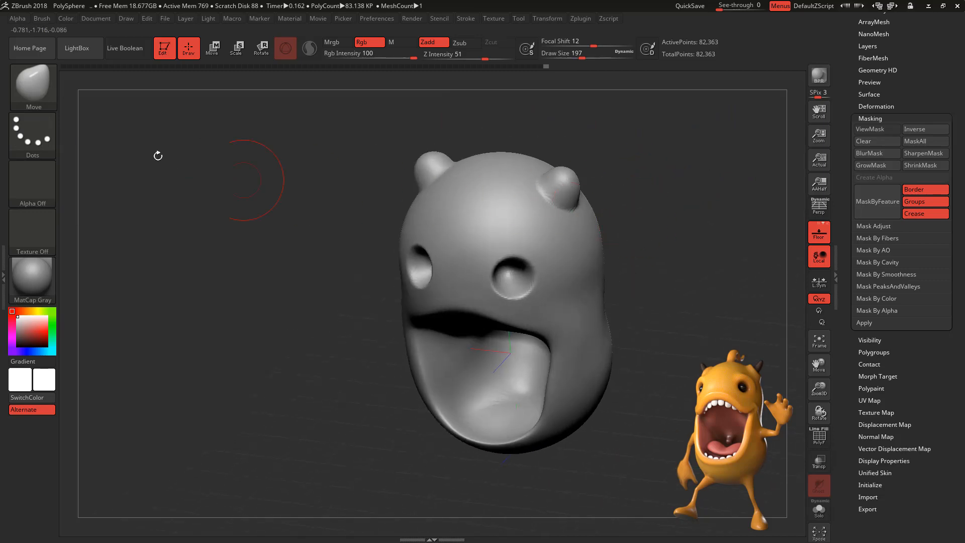
key("b")
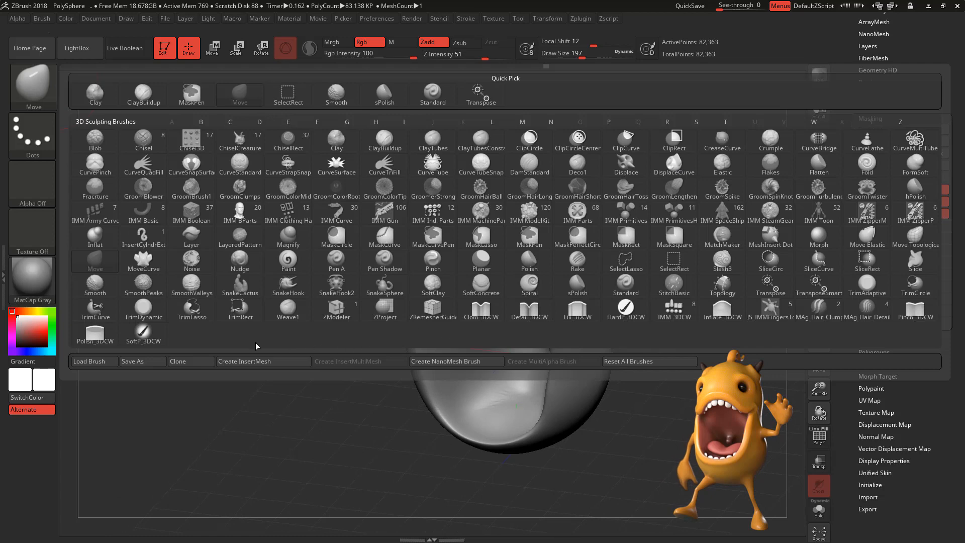
left_click(147, 308)
left_click_drag(716, 221, 658, 297)
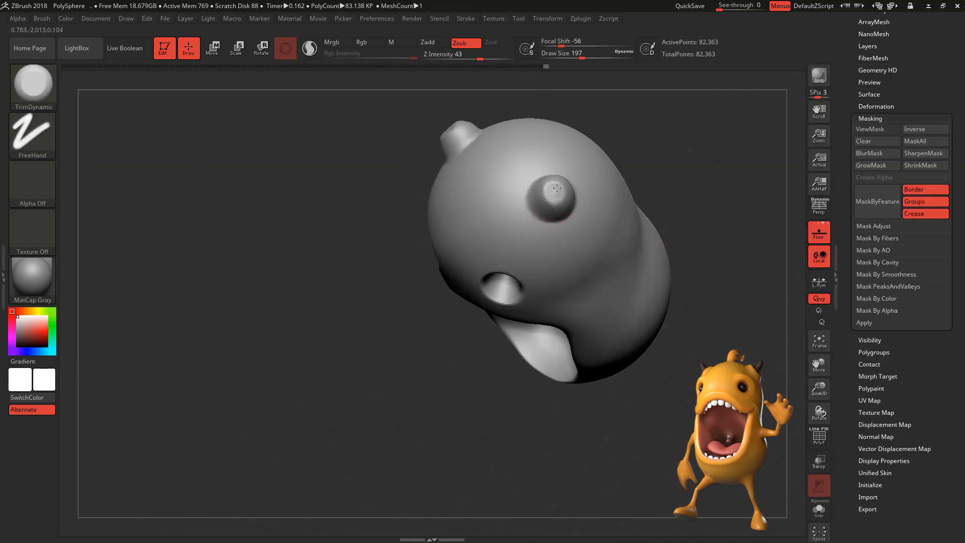
left_click_drag(556, 188, 552, 195)
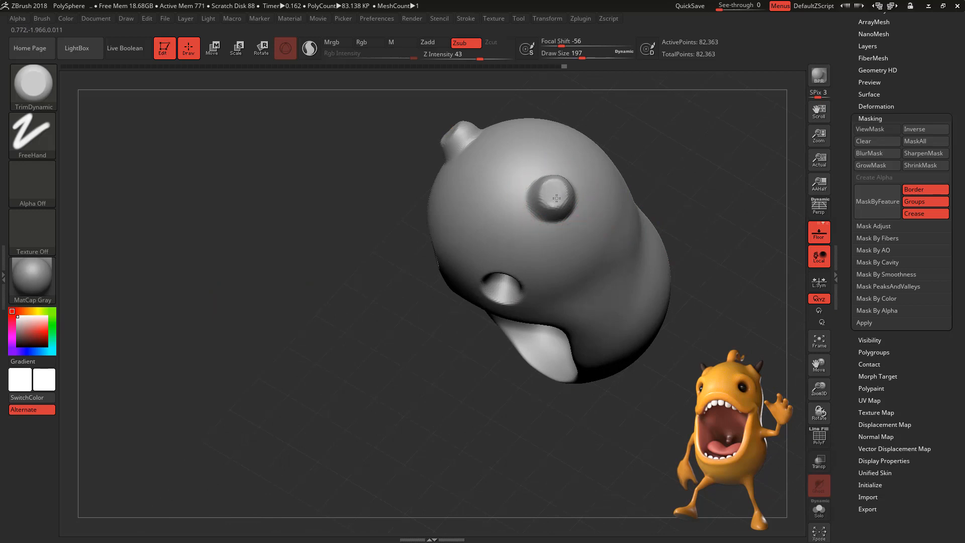
left_click_drag(552, 200, 553, 193)
mouse_move(685, 172)
left_mouse_down()
mouse_move(713, 128)
mouse_move(644, 164)
left_mouse_up()
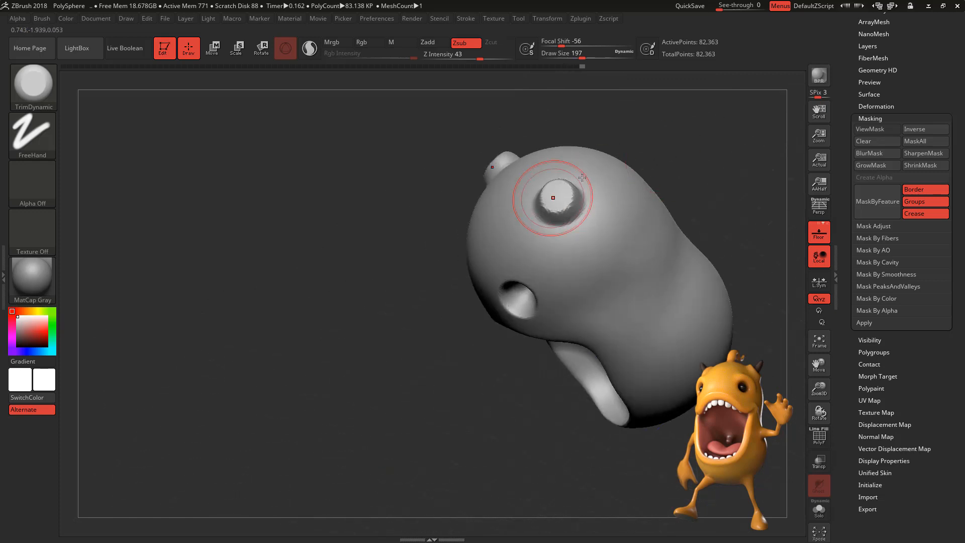
mouse_move(700, 136)
left_mouse_down()
mouse_move(717, 177)
mouse_move(712, 192)
left_mouse_up()
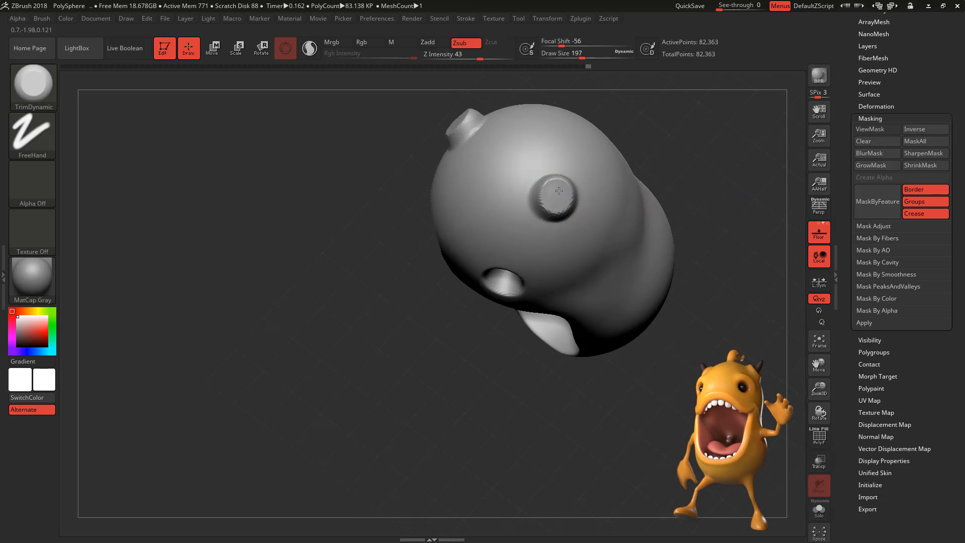
Smooth the trimmed edges of the head bumps and touch up their flat tips.
key("shift")
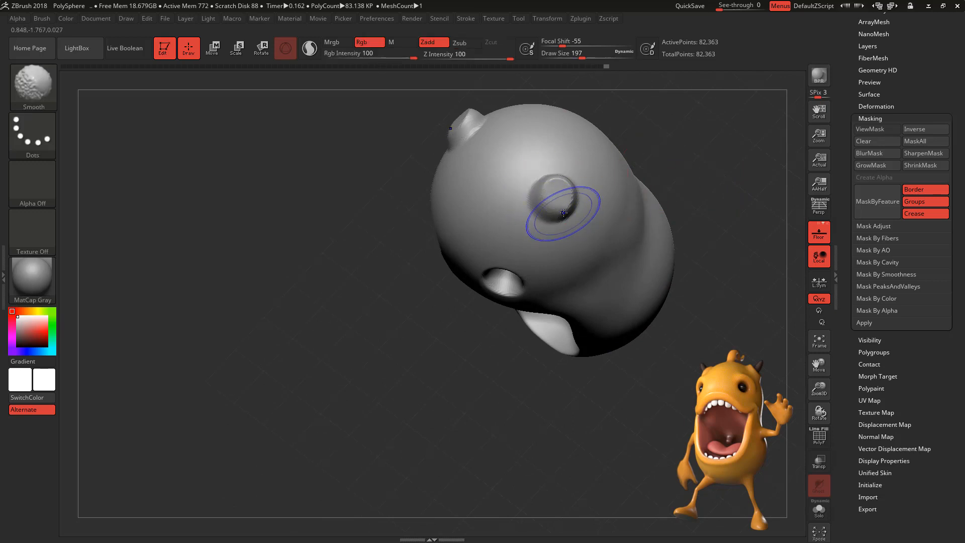
left_click_drag(547, 185, 557, 193, "shift")
mouse_move(692, 142)
left_mouse_down()
mouse_move(724, 129)
mouse_move(680, 133)
mouse_move(662, 196)
left_mouse_up()
left_click_drag(559, 185, 556, 182)
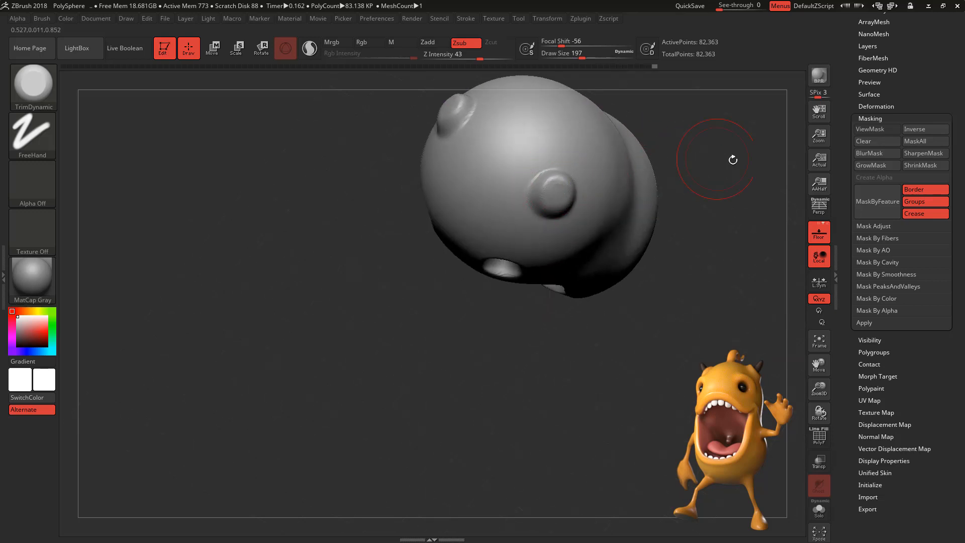
mouse_move(733, 160)
left_mouse_down()
mouse_move(663, 190)
mouse_move(666, 223)
mouse_move(650, 219)
left_mouse_up()
Switch to the Move brush, set focal shift to -4, and mask a small spot on each bump's tip at draw size 54.
key("b")
key("m")
key("v")
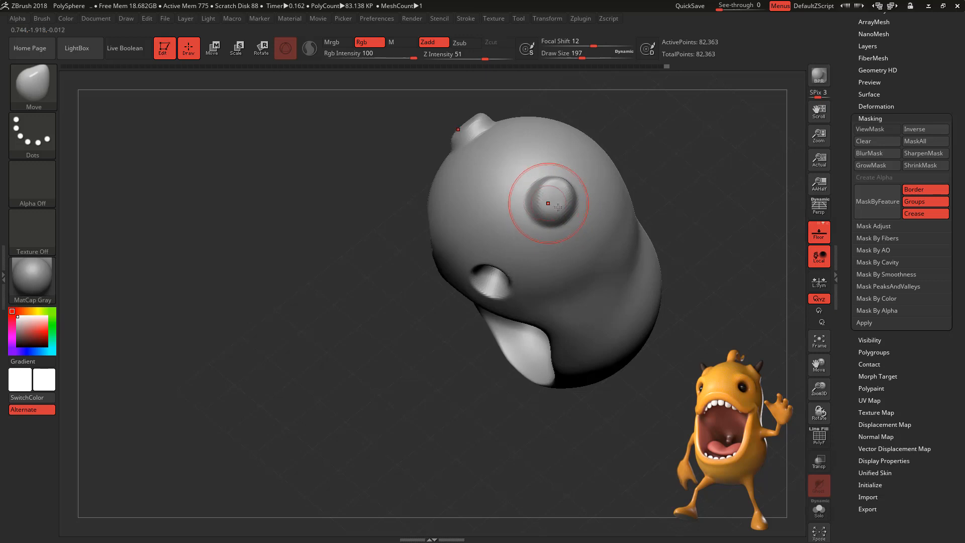
mouse_move(599, 187)
left_mouse_down()
mouse_move(700, 139)
mouse_move(572, 202)
mouse_move(663, 216)
mouse_move(674, 273)
mouse_move(680, 228)
mouse_move(709, 212)
mouse_move(674, 237)
mouse_move(719, 175)
mouse_move(643, 201)
left_mouse_up()
key("space")
left_click_drag(562, 210, 578, 230)
key("space")
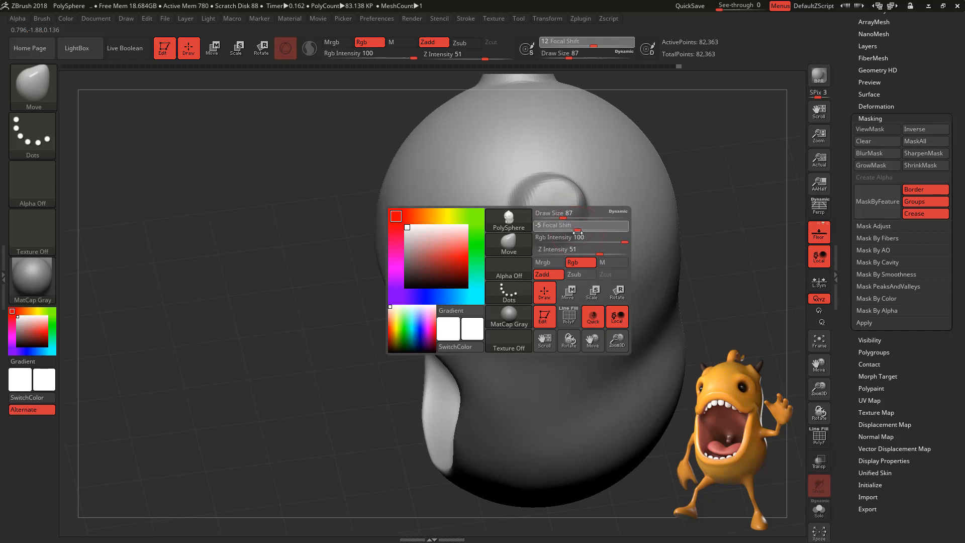
left_click_drag(577, 233, 577, 231)
key("space")
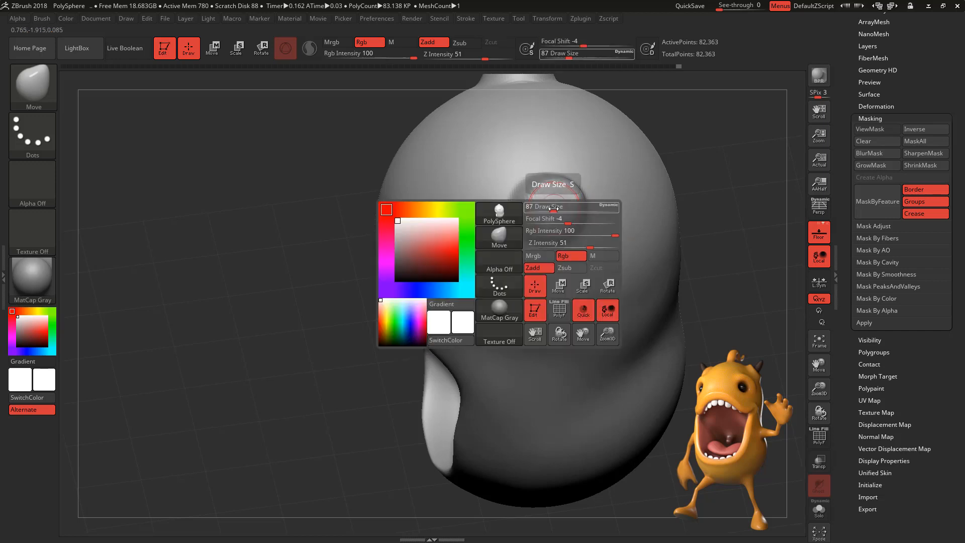
key("ctrl")
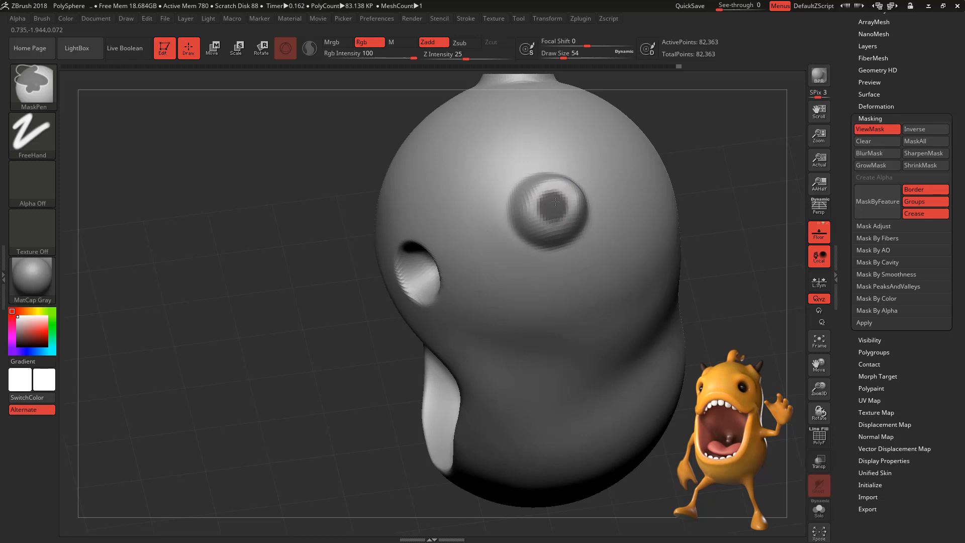
Invert the mask, push the bump centres inward with the Move brush at draw size 212, clear the mask and smooth the hollows.
mouse_move(740, 236)
left_mouse_down()
mouse_move(739, 258)
mouse_move(708, 268)
mouse_move(673, 260)
mouse_move(672, 274)
left_mouse_up()
key("b")
key("m")
key("v")
key("space")
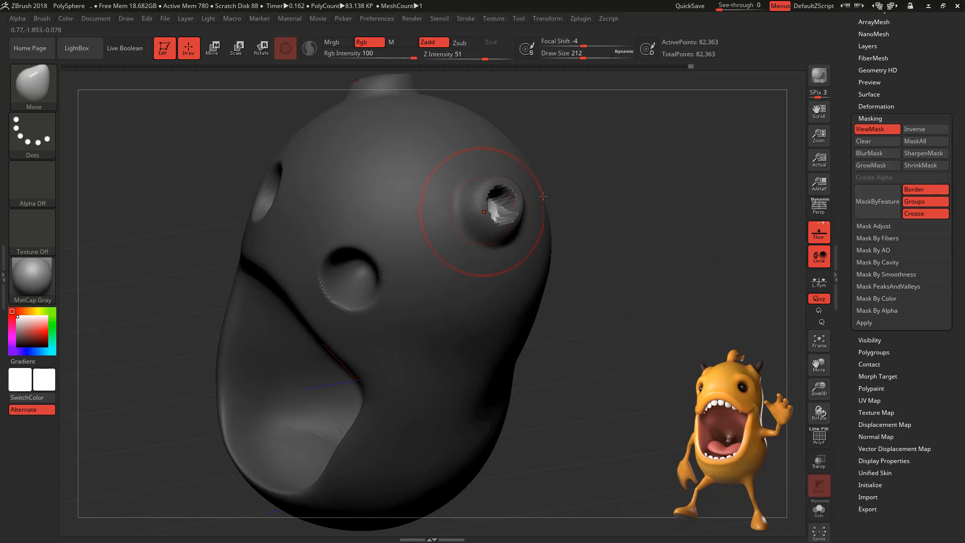
mouse_move(693, 214)
left_mouse_down()
mouse_move(641, 217)
mouse_move(675, 218)
left_mouse_up()
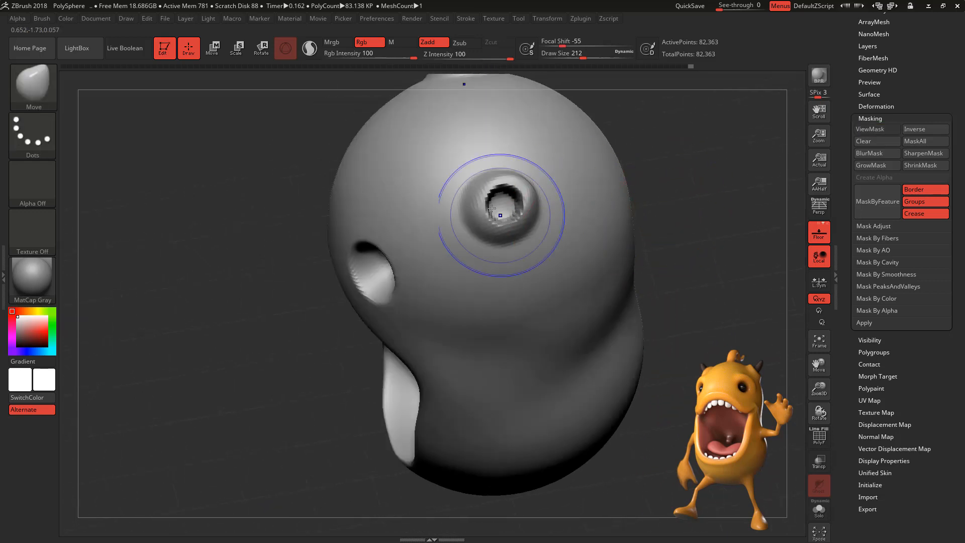
mouse_move(492, 207)
left_mouse_down("shift")
mouse_move(504, 209)
mouse_move(470, 216)
mouse_move(523, 203)
left_mouse_up("shift")
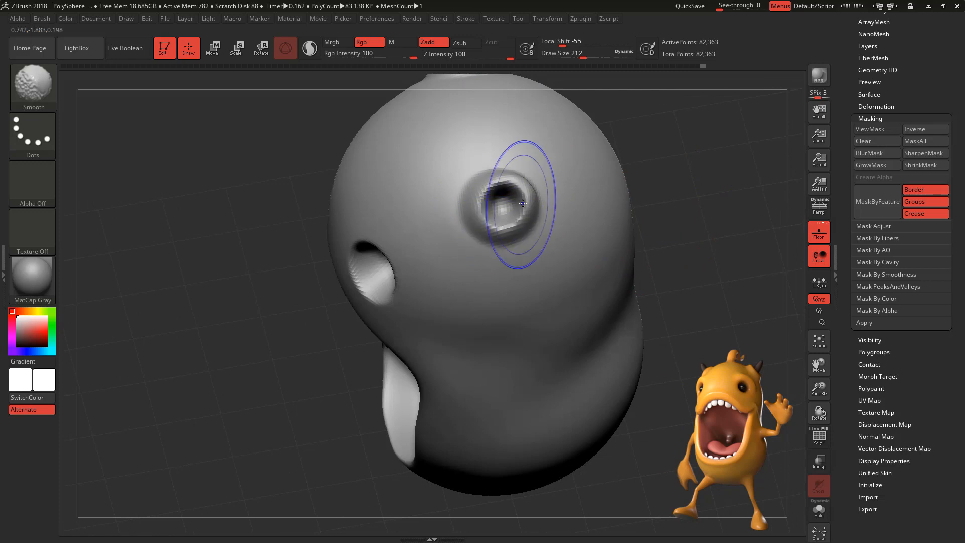
Reshape the rims of the hollowed head bumps with the Move brush at draw size 212 and smooth them.
mouse_move(668, 189)
left_mouse_down()
mouse_move(648, 190)
mouse_move(684, 187)
mouse_move(664, 147)
mouse_move(660, 164)
left_mouse_up()
left_click_drag(474, 218, 476, 209)
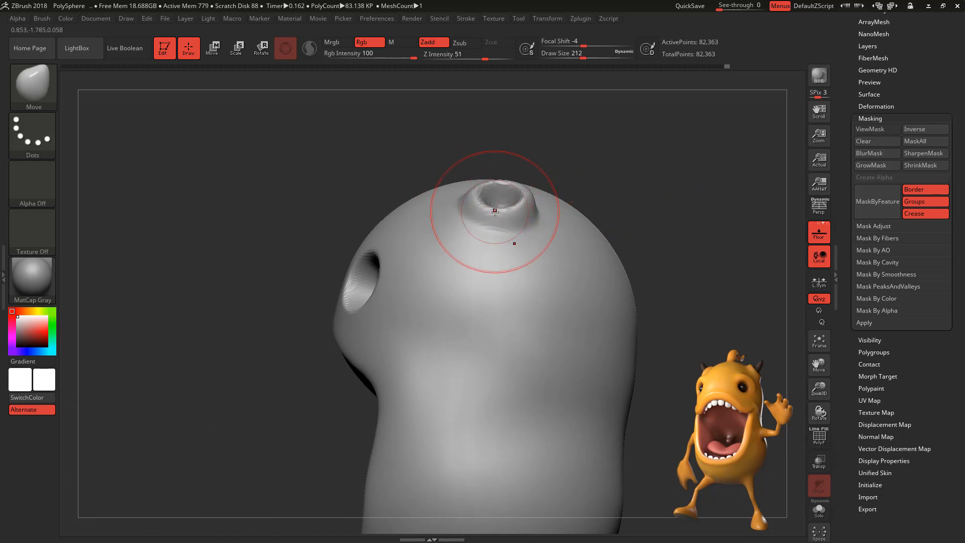
left_click_drag(646, 172, 602, 220)
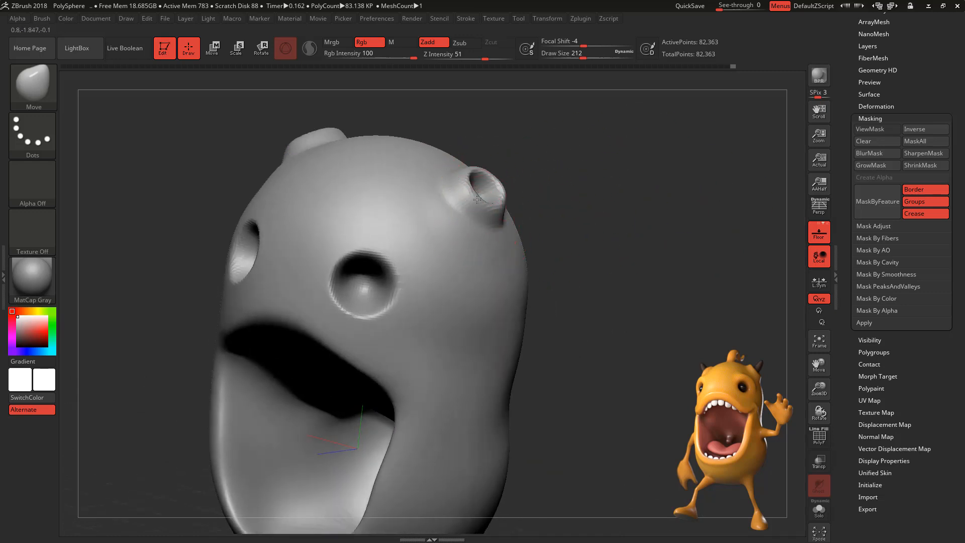
mouse_move(634, 186)
left_mouse_down()
mouse_move(653, 179)
mouse_move(628, 193)
mouse_move(635, 190)
left_mouse_up()
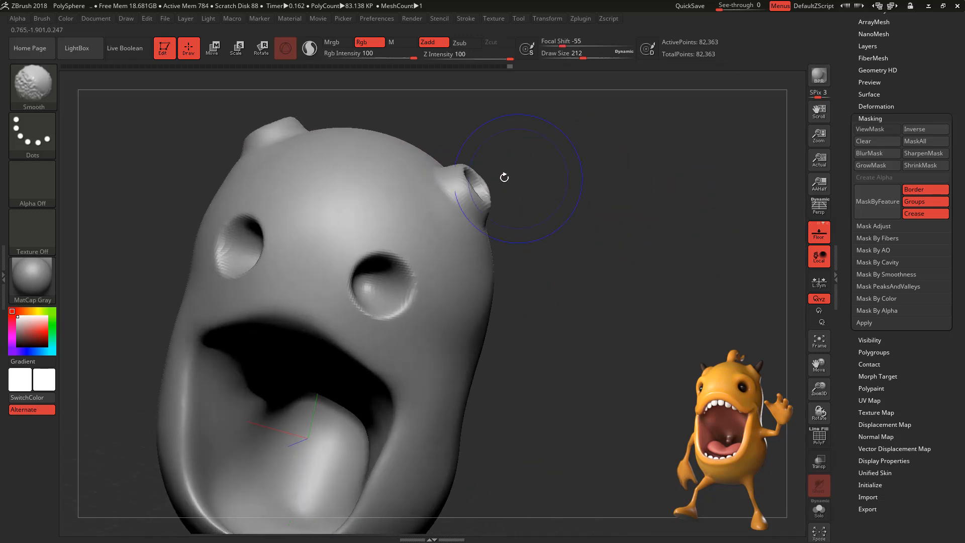
mouse_move(653, 256)
left_mouse_down()
mouse_move(635, 284)
mouse_move(633, 224)
mouse_move(652, 242)
mouse_move(637, 248)
left_mouse_up()
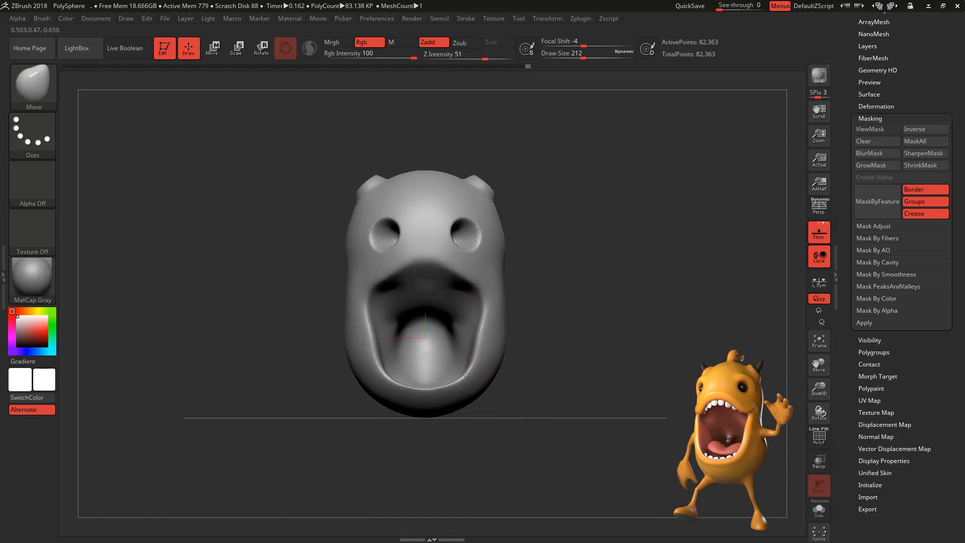
Mask a round spot on each side of the body at draw size 90 for the arms and invert the mask.
left_click_drag(590, 317, 597, 246)
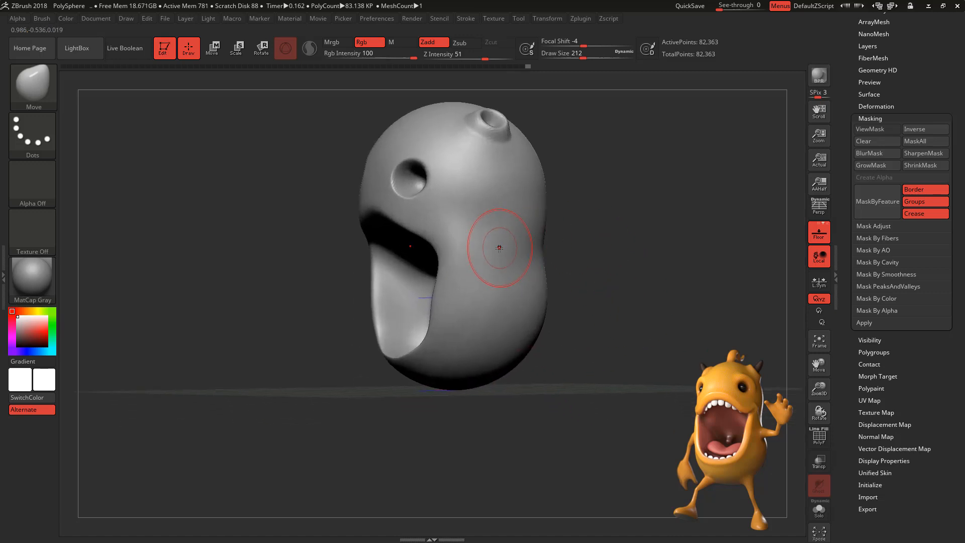
key("ctrl")
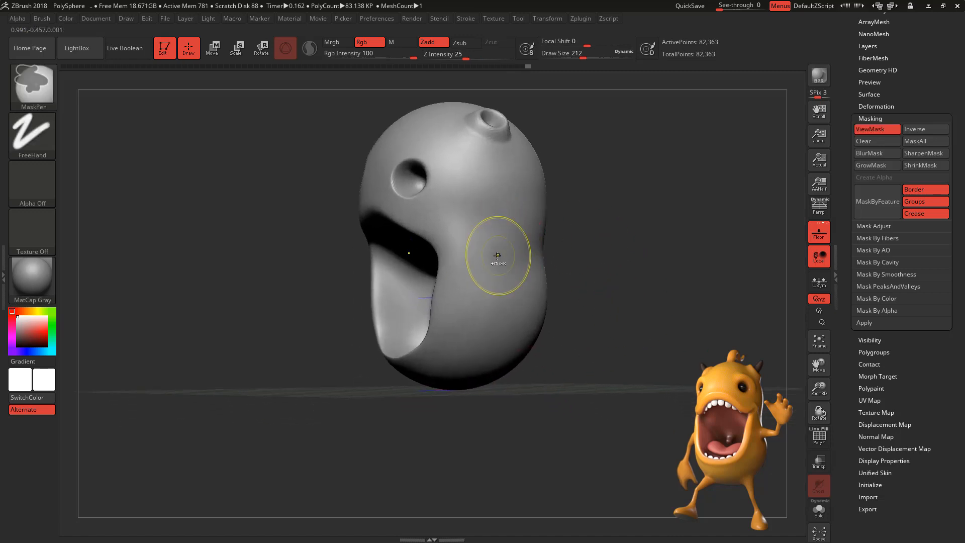
key("space")
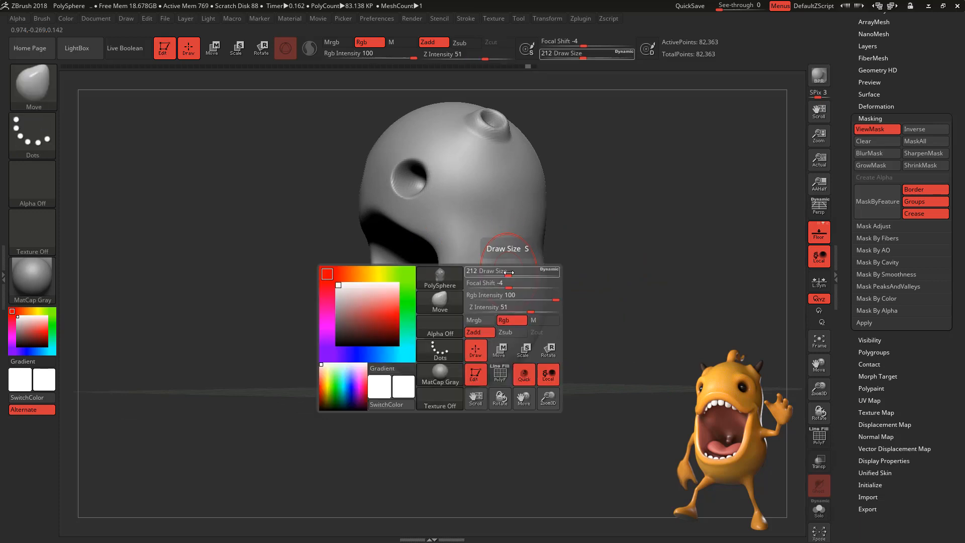
key("ctrl")
key("space")
left_click_drag(512, 275, 495, 280)
key("ctrl")
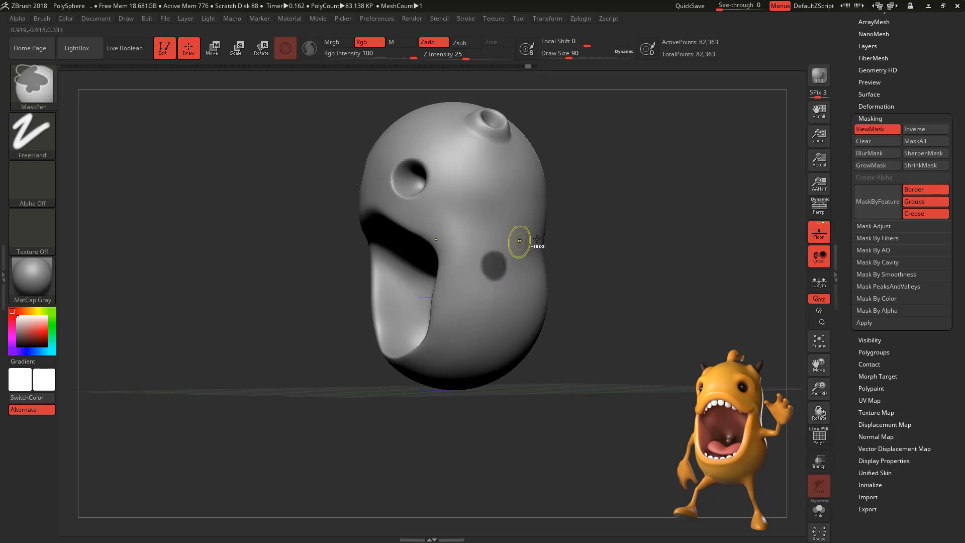
left_click(627, 281, "ctrl")
Pull both unmasked side spots outward into long arms with the Move brush at draw size 293.
left_click_drag(627, 281, 637, 316)
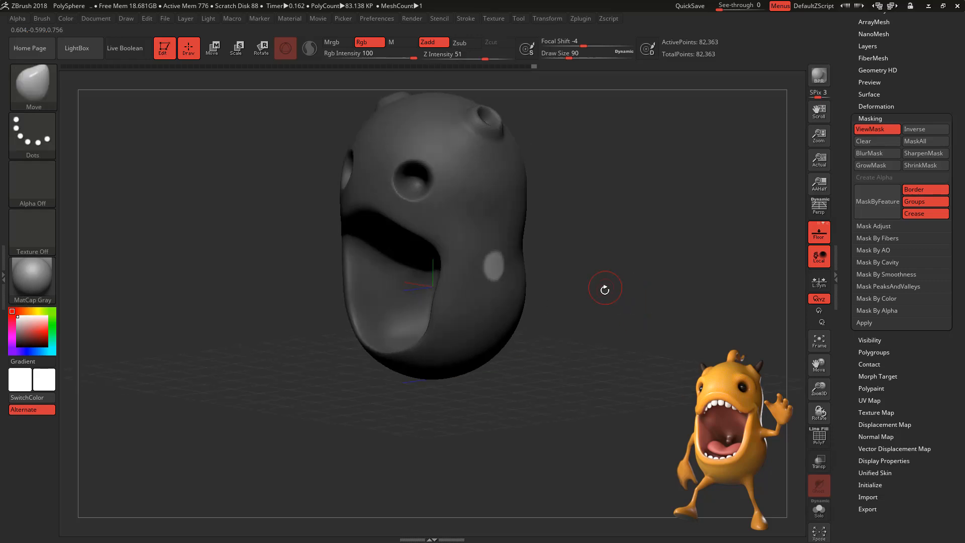
key("b")
key("m")
key("v")
left_click_drag(608, 288, 604, 307)
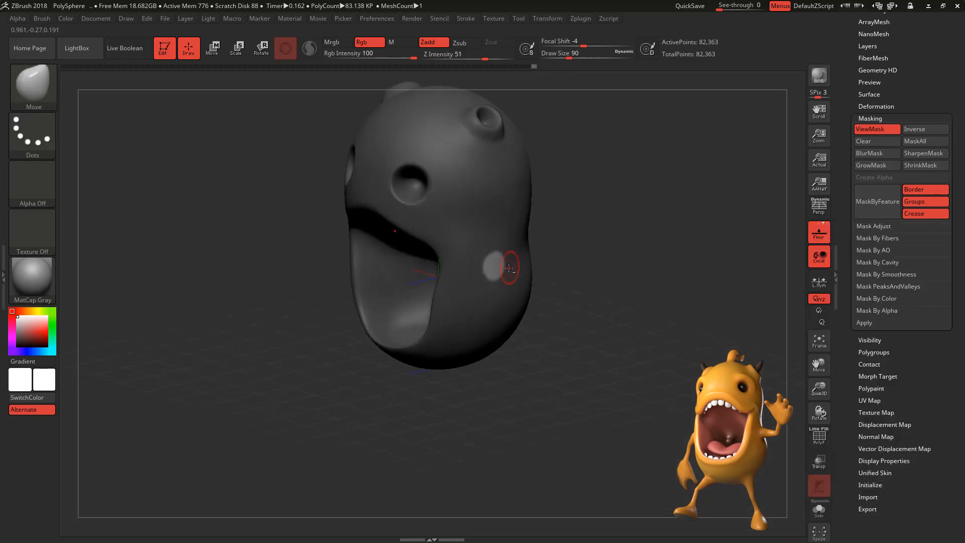
key("space")
left_click_drag(507, 269, 623, 281)
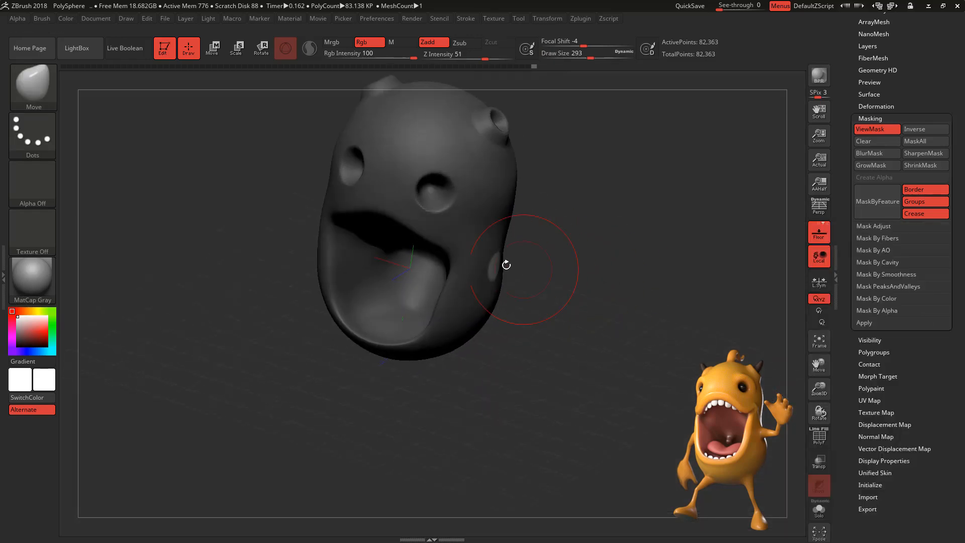
mouse_move(507, 271)
left_mouse_down()
mouse_move(655, 321)
mouse_move(687, 275)
left_mouse_up()
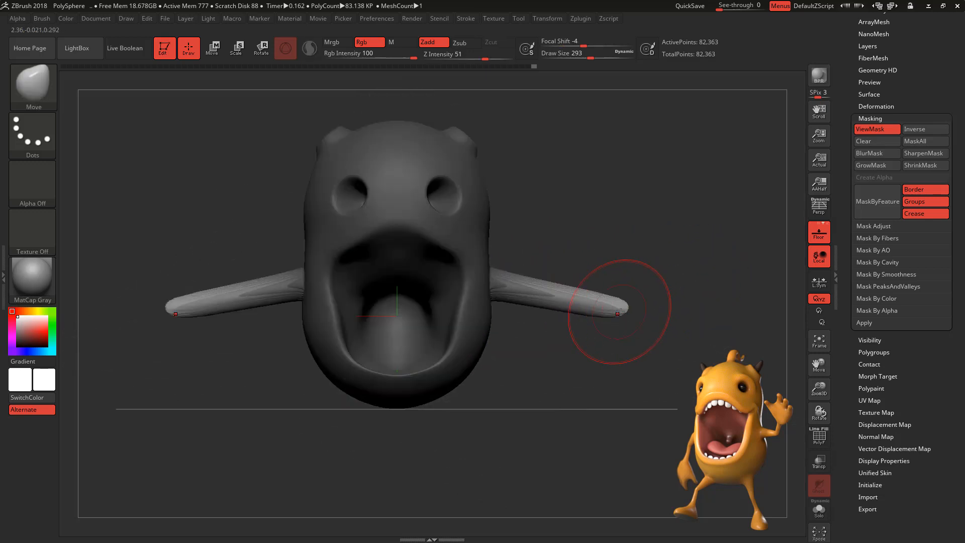
Smooth the streaky surface of the pulled-out arms and clear the mask.
left_click_drag(630, 225, 605, 301)
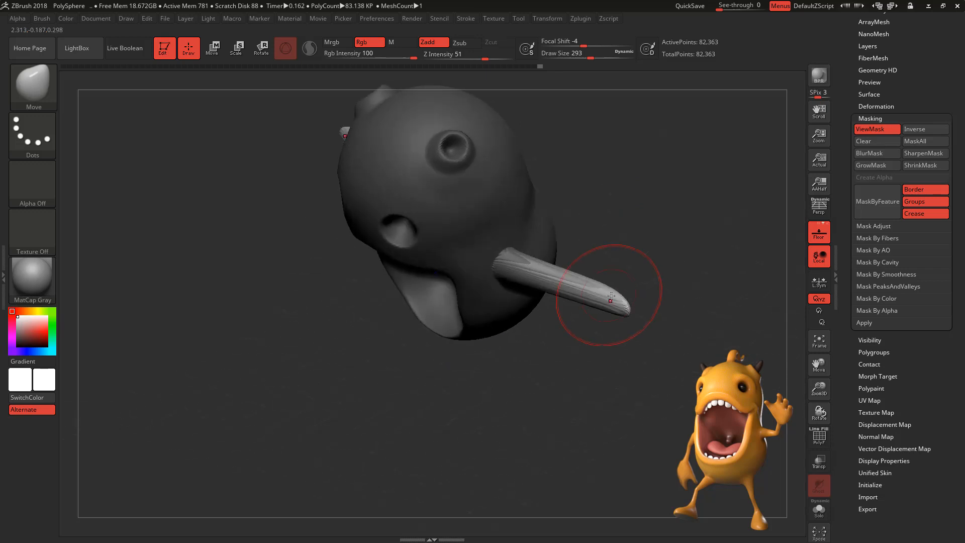
key("shift")
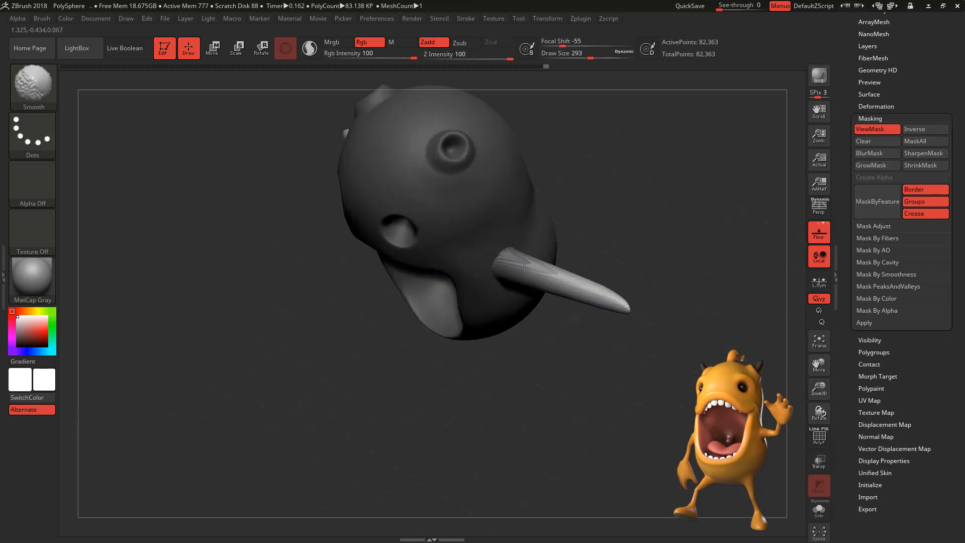
left_click_drag(675, 276, 654, 251)
key("shift")
mouse_move(536, 297)
left_mouse_down("shift")
mouse_move(610, 303)
mouse_move(551, 291)
left_mouse_up("shift")
left_click_drag(655, 227, 643, 341)
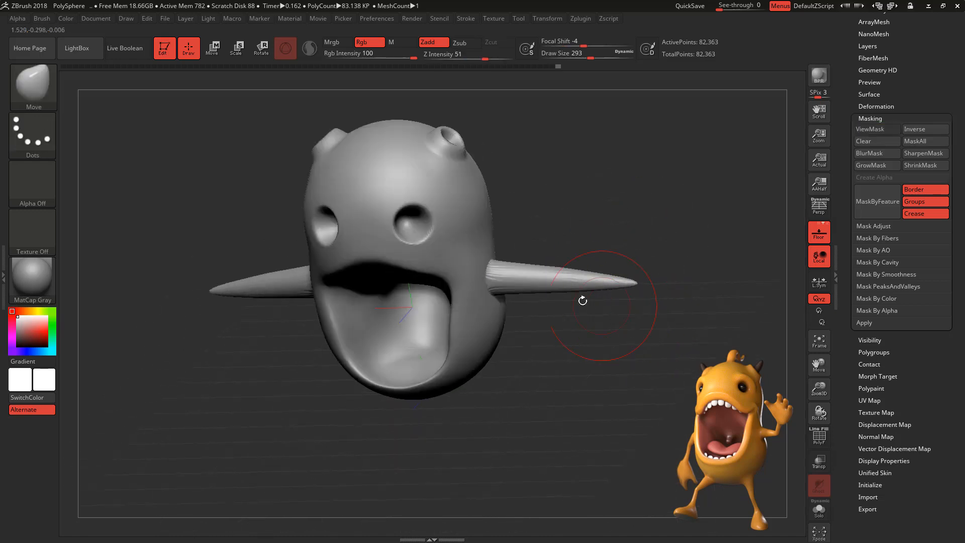
Smooth the joints where the arms meet the body and remesh the model to even out the stretched geometry.
key("shift")
key("shift")
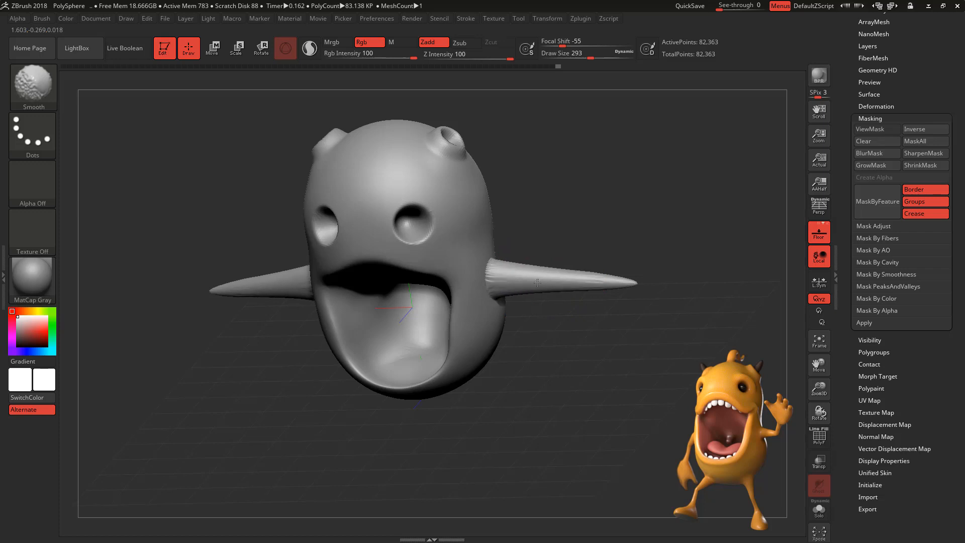
right_click_drag(537, 283, 487, 278)
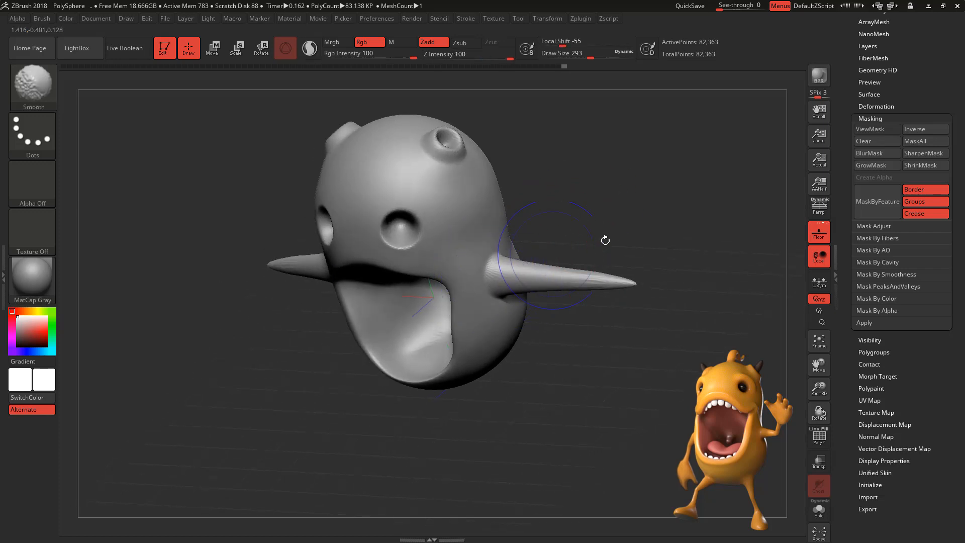
right_click_drag(605, 240, 625, 239)
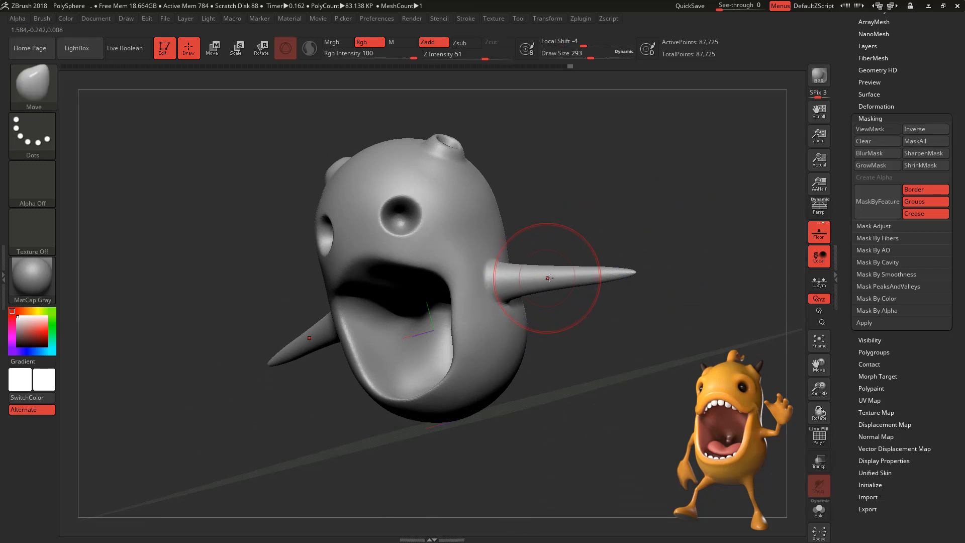
Slim the middle of the arms and soften their bases with the Smooth brush at size 293.
key("shift")
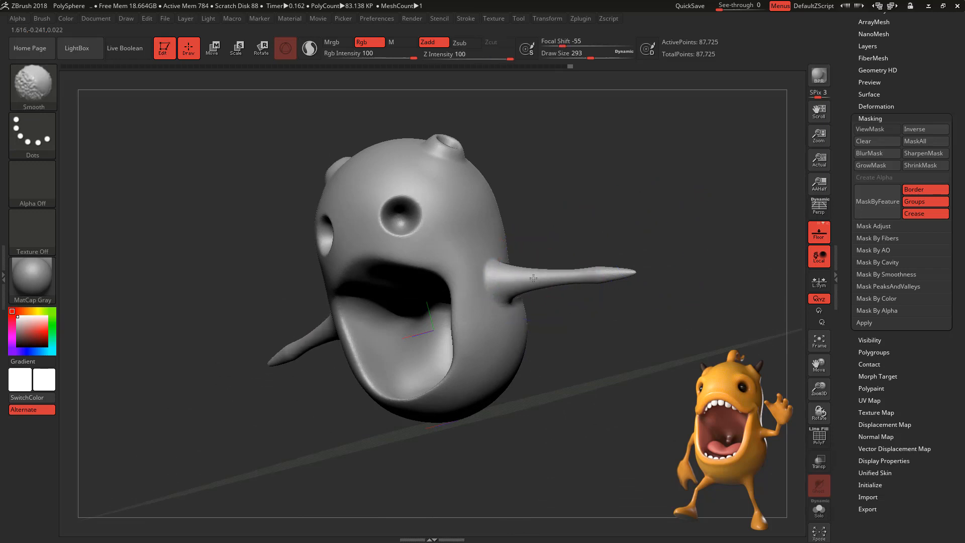
mouse_move(550, 276)
right_mouse_down()
mouse_move(584, 275)
mouse_move(510, 265)
mouse_move(495, 254)
mouse_move(517, 244)
right_mouse_up()
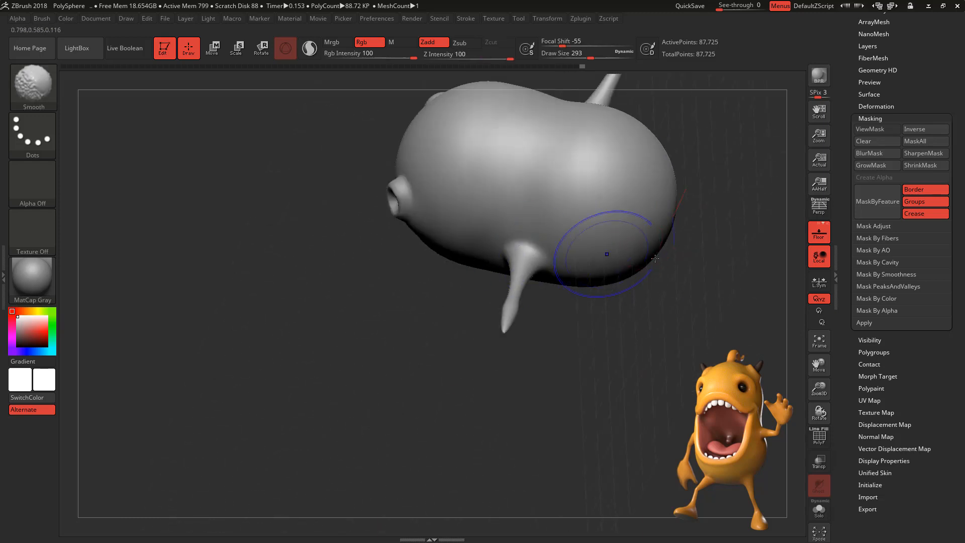
mouse_move(654, 258)
right_mouse_down()
mouse_move(737, 211)
mouse_move(622, 241)
mouse_move(642, 318)
mouse_move(618, 340)
right_mouse_up()
mouse_move(669, 234)
right_mouse_down()
mouse_move(637, 339)
mouse_move(678, 302)
mouse_move(718, 330)
mouse_move(683, 387)
mouse_move(655, 407)
mouse_move(670, 255)
right_mouse_up()
Mask both arms and place the transform gizmo at the base of one arm.
key("ctrl")
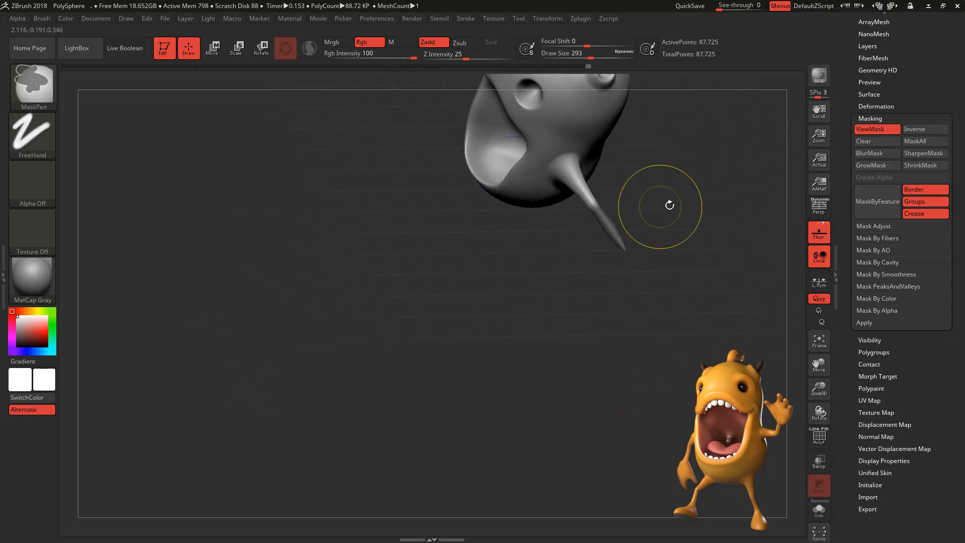
right_click_drag(670, 205, 581, 216)
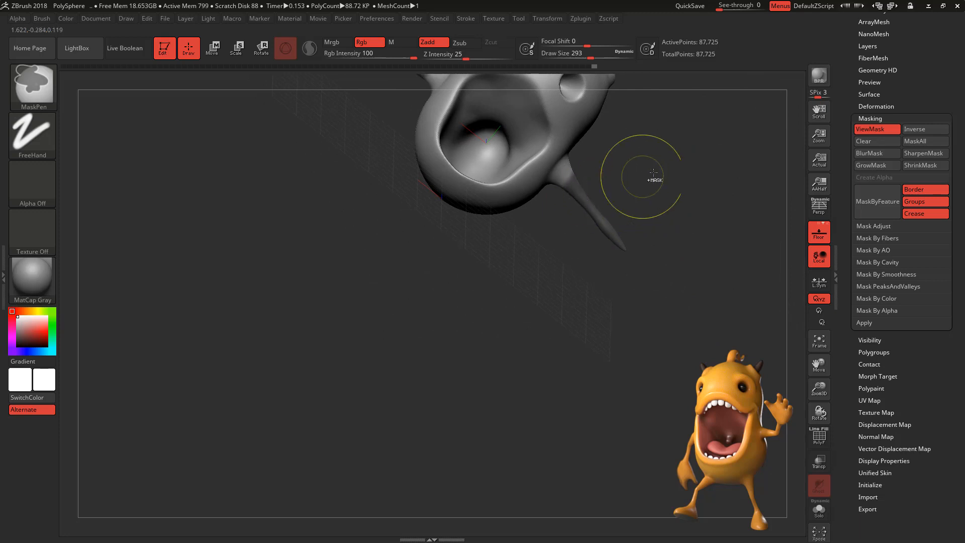
right_click_drag(653, 172, 644, 164)
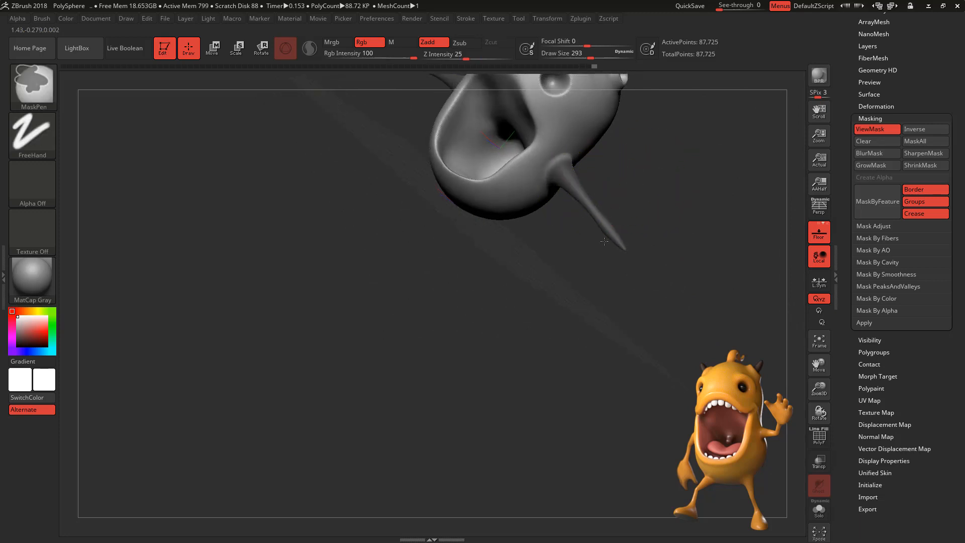
mouse_move(604, 241)
right_mouse_down()
mouse_move(635, 211)
mouse_move(689, 189)
mouse_move(678, 190)
right_mouse_up()
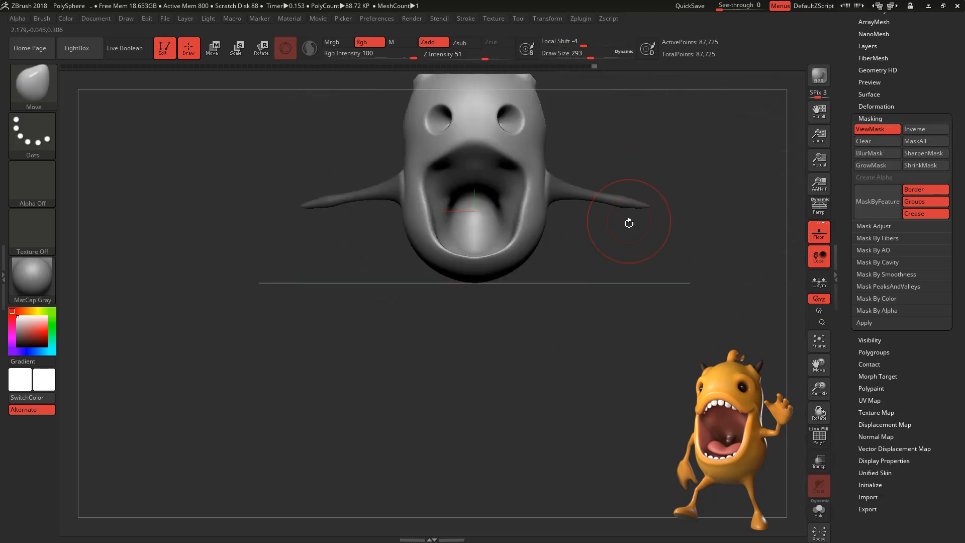
key("e")
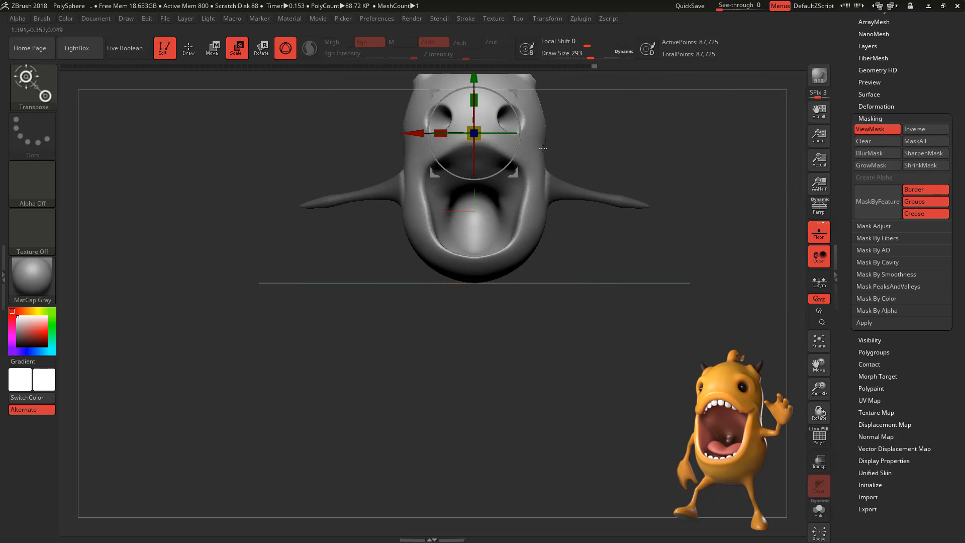
left_click_drag(516, 94, 589, 149, "alt")
Invert the mask to free the arms, rotate them about the gizmo's Y axis, and clear the mask.
right_click_drag(648, 174, 618, 273)
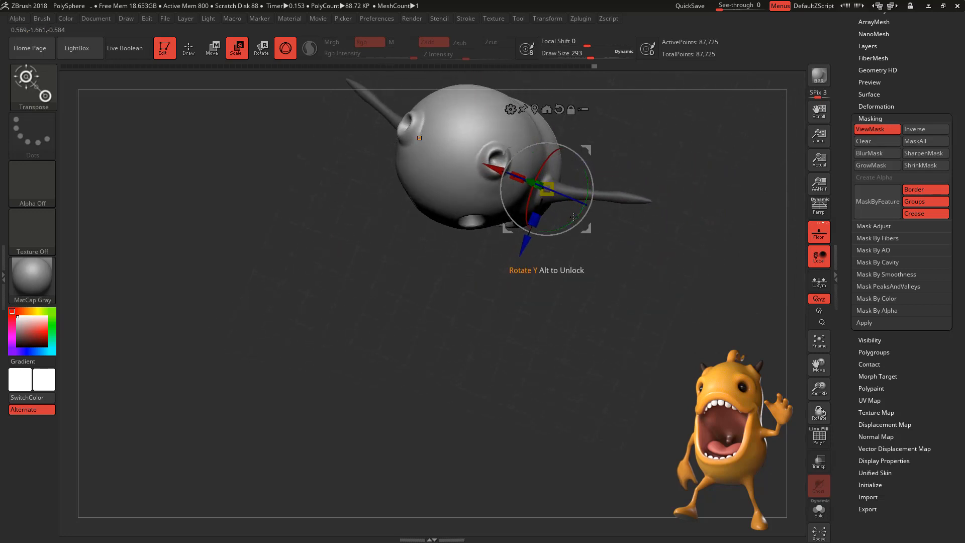
left_click_drag(573, 218, 556, 239)
key("ctrl+z")
left_click(639, 265, "ctrl")
right_click_drag(556, 239, 571, 200)
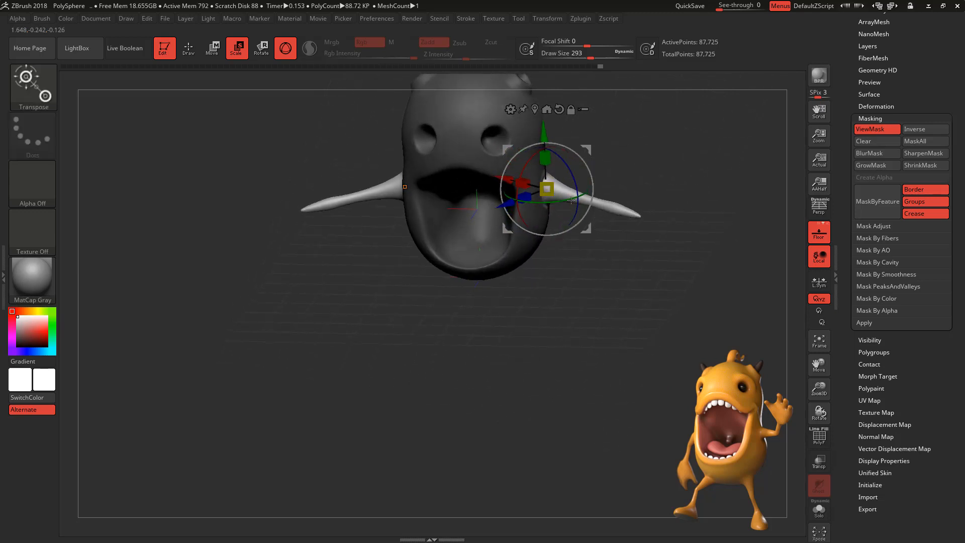
left_click_drag(556, 199, 567, 204)
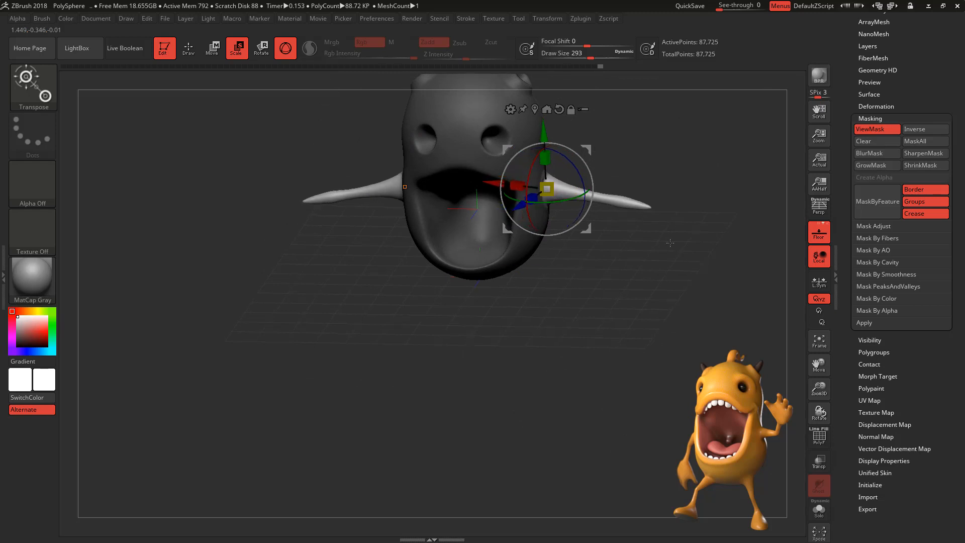
left_click(663, 295, "ctrl")
right_click_drag(663, 296, 641, 275)
key("ctrl+h")
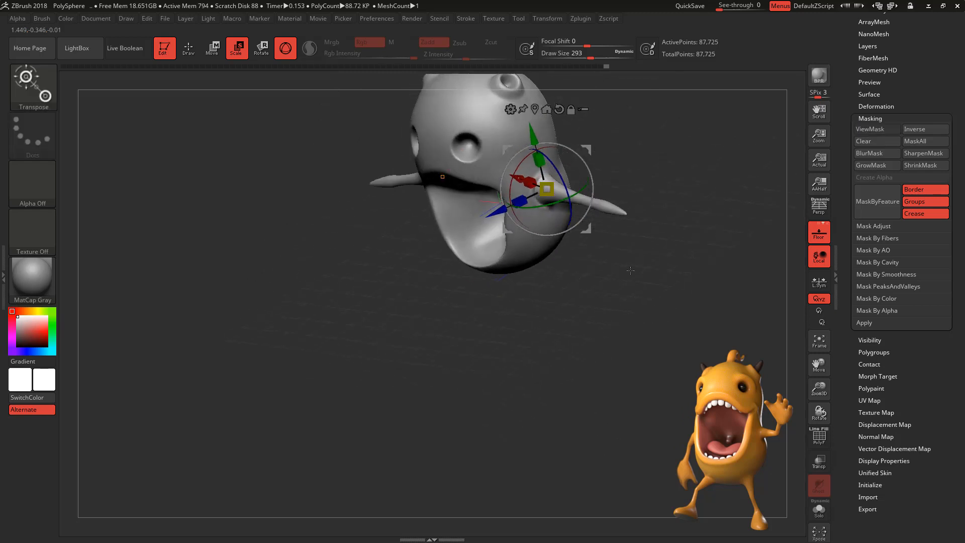
Return to drawing with the Move brush, set the draw size to 182, and smooth the area around the arm bases.
key("q")
key("space")
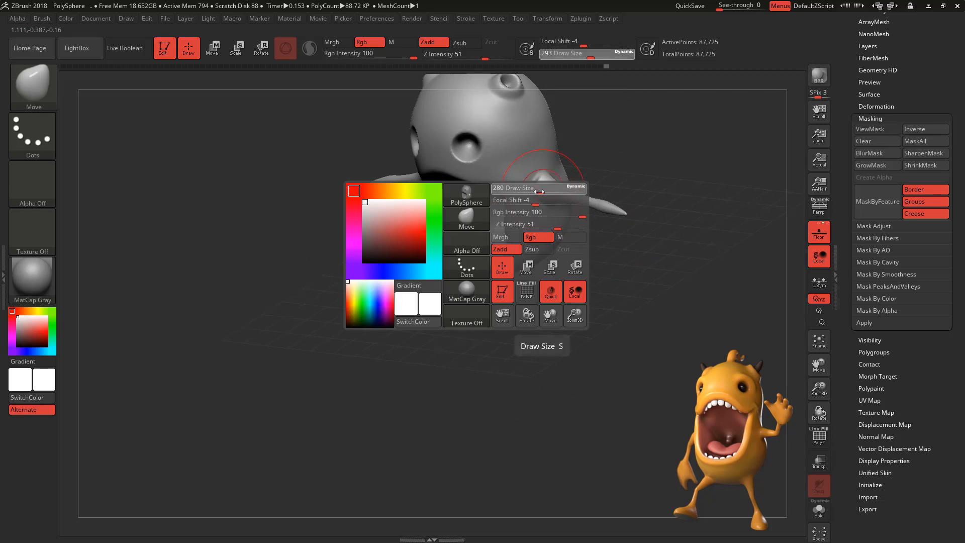
key("shift")
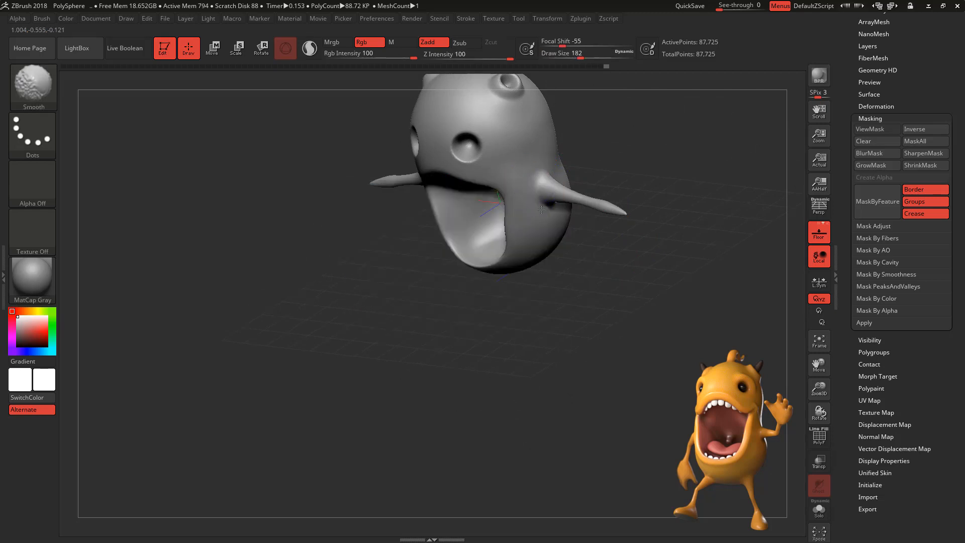
right_click_drag(541, 209, 596, 181)
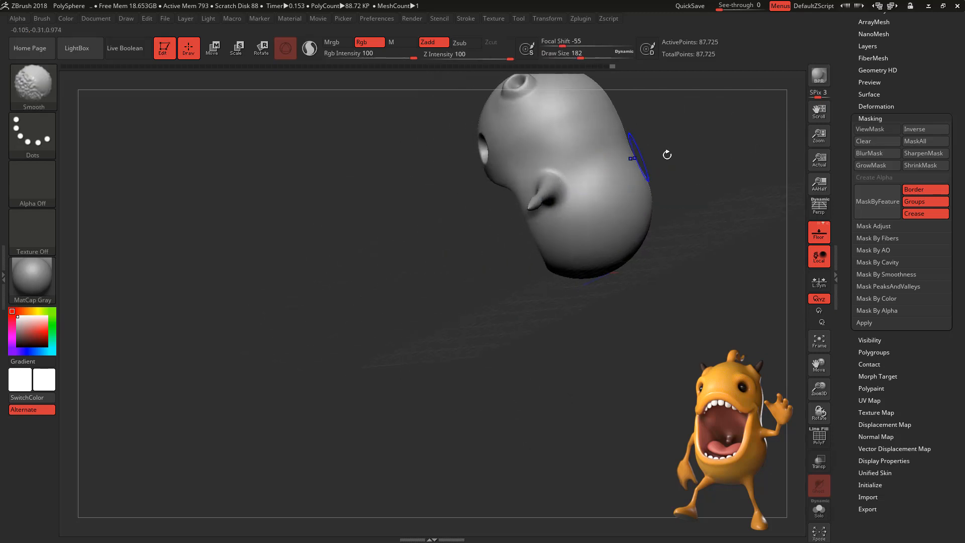
Mask a small round spot on each side of the body's underside for the legs at draw size 94.
mouse_move(666, 155)
right_mouse_down("shift")
mouse_move(678, 216)
mouse_move(652, 244)
mouse_move(610, 356)
mouse_move(605, 275)
mouse_move(622, 218)
right_mouse_up("shift")
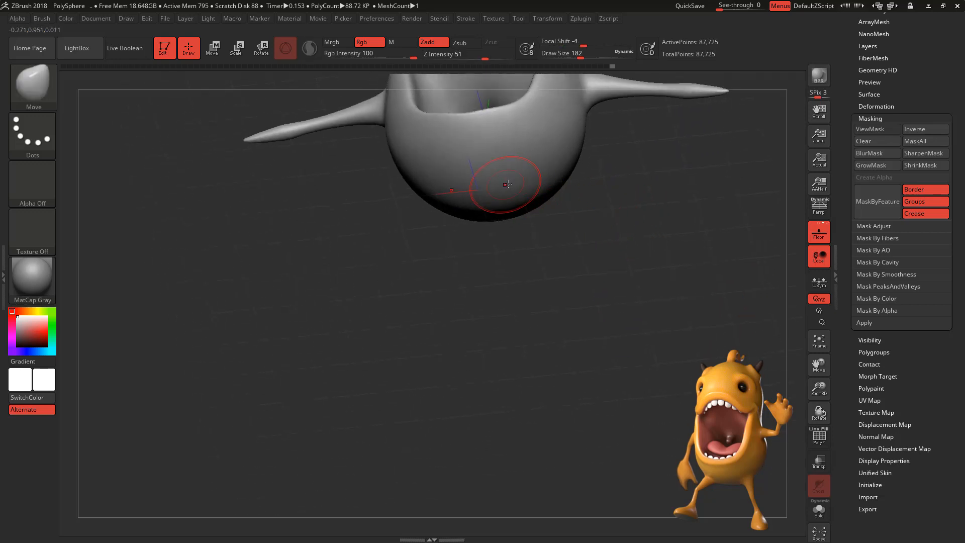
key("space")
left_click_drag(523, 188, 511, 190)
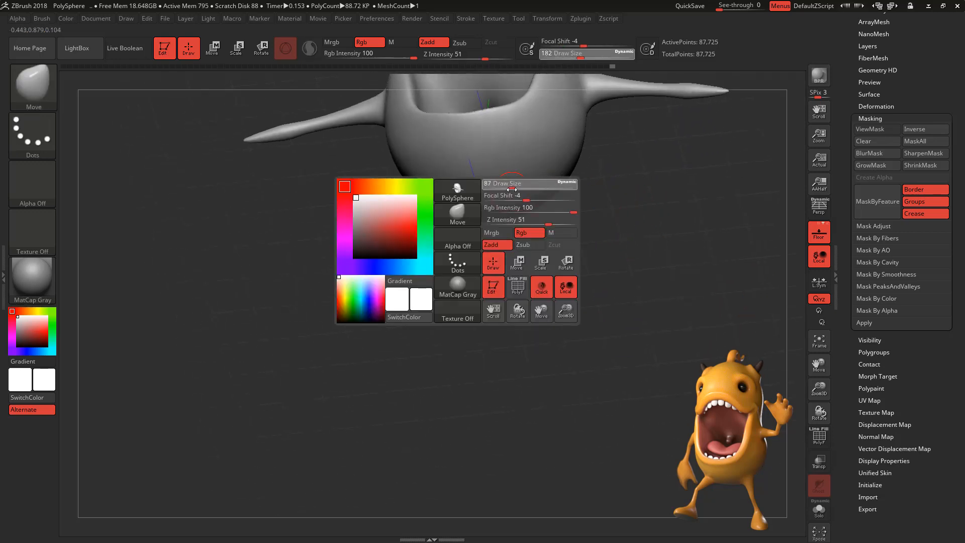
key("ctrl")
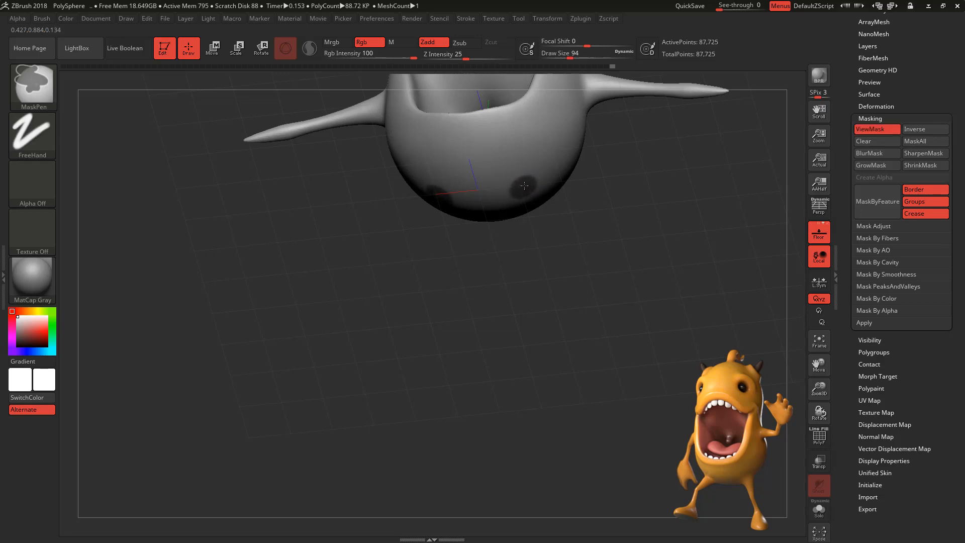
Invert the mask so only the two leg spots stay editable, and switch to the Move brush.
mouse_move(617, 182)
left_mouse_down()
mouse_move(628, 256)
mouse_move(660, 207)
left_mouse_up()
left_click(633, 240, "ctrl")
key("b")
key("m")
key("v")
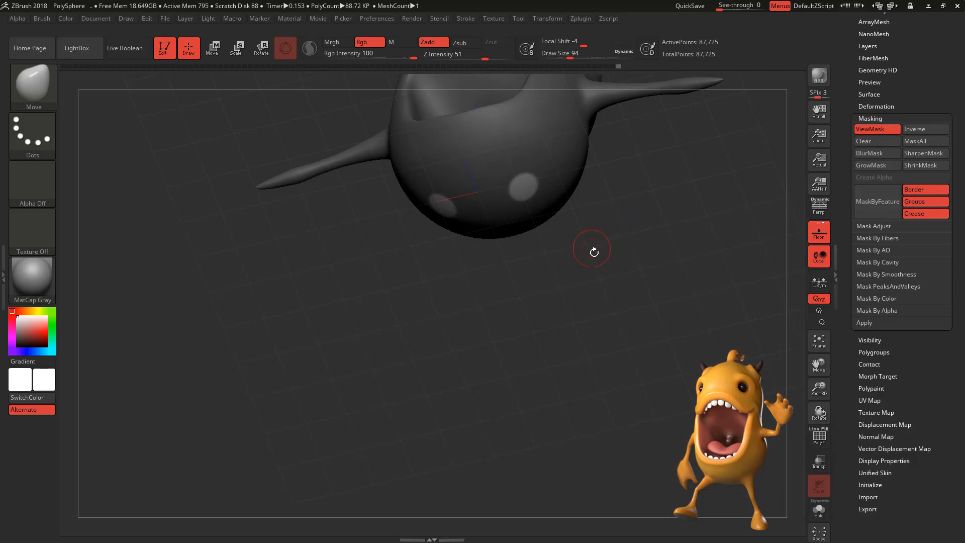
Pull the legs straight down out of the unmasked spots in side view with the Move brush at draw size 212.
mouse_move(599, 258)
left_mouse_down("alt")
mouse_move(605, 209)
mouse_move(617, 216)
left_mouse_up("alt")
key("space")
left_click_drag(622, 207, 628, 234)
left_click_drag(534, 153, 534, 264)
mouse_move(652, 231)
left_mouse_down()
mouse_move(617, 262)
mouse_move(640, 214)
mouse_move(669, 218)
mouse_move(623, 271)
mouse_move(584, 298)
left_mouse_up()
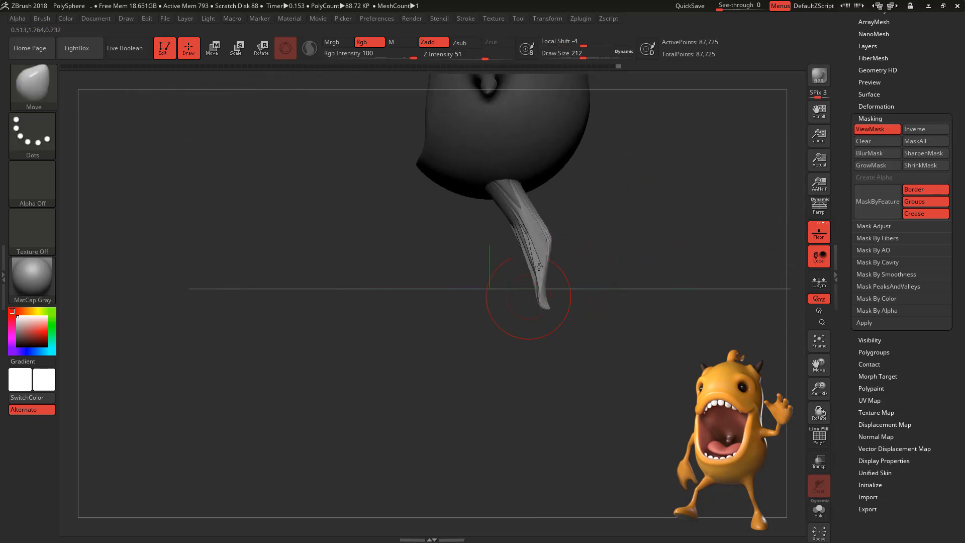
left_click_drag(478, 274, 555, 251, "shift")
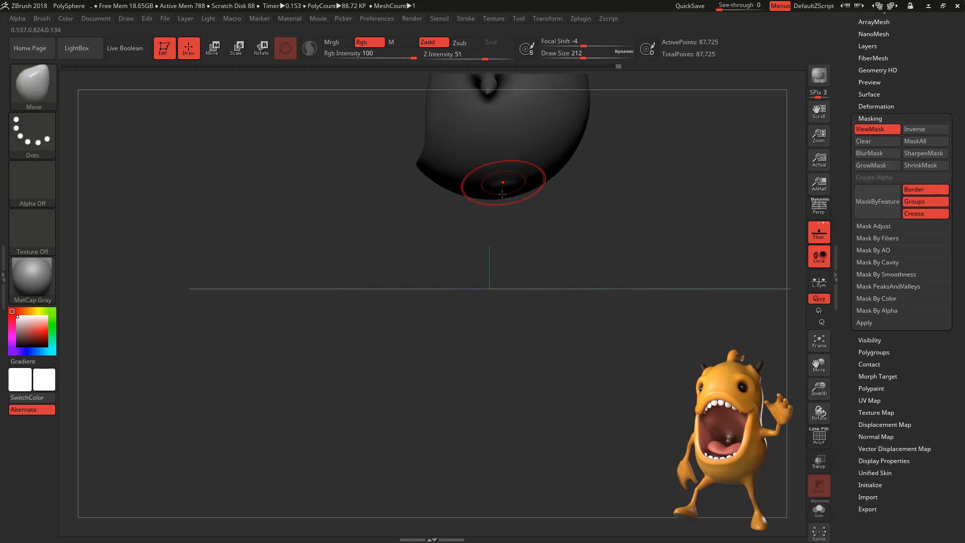
left_click_drag(502, 194, 497, 316)
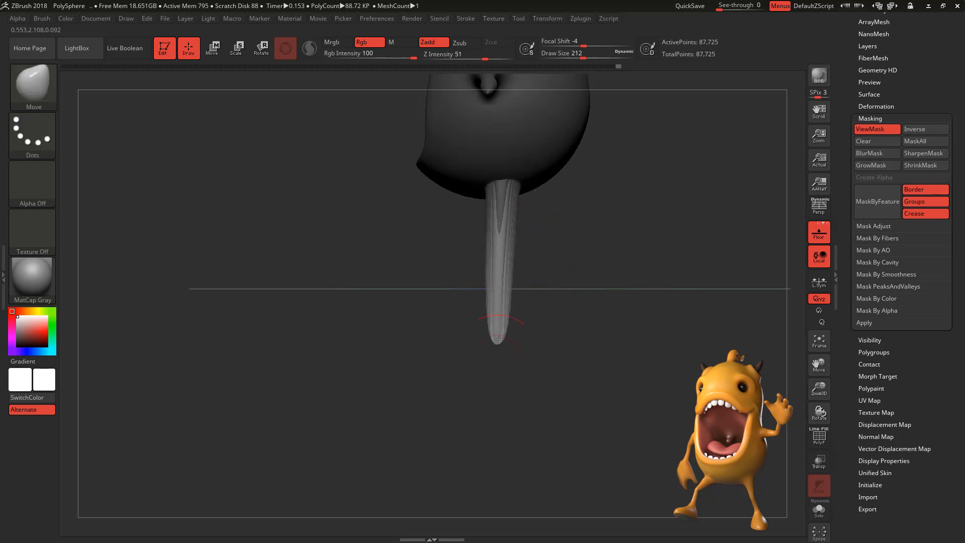
Clear the mask and remesh the body with DynaMesh to even out the stretched leg geometry.
left_click_drag(578, 301, 608, 217)
mouse_move(586, 297)
left_mouse_down("alt")
mouse_move(584, 276)
mouse_move(573, 367)
left_mouse_up("alt")
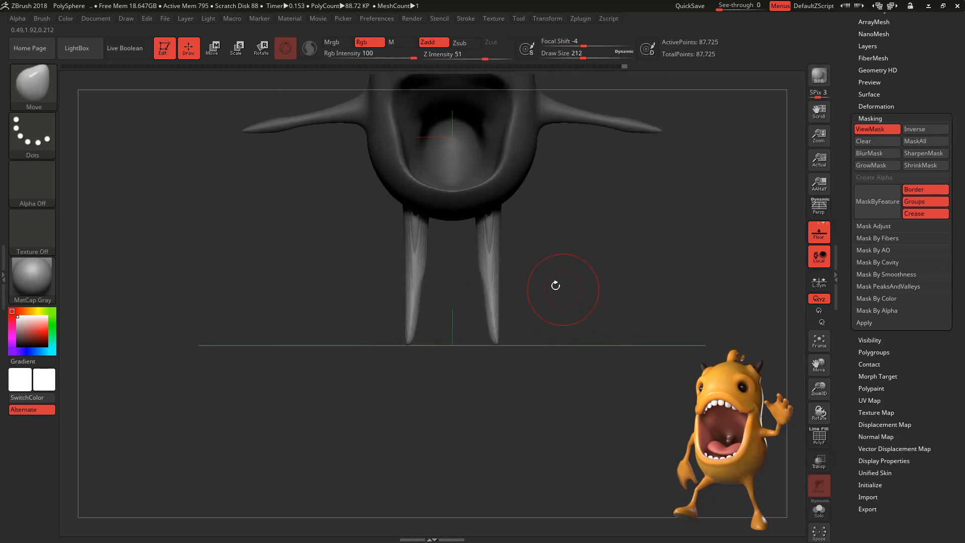
left_click(583, 219, "ctrl")
mouse_move(584, 219)
left_mouse_down("ctrl")
mouse_move(572, 284)
mouse_move(495, 224)
left_mouse_up("ctrl")
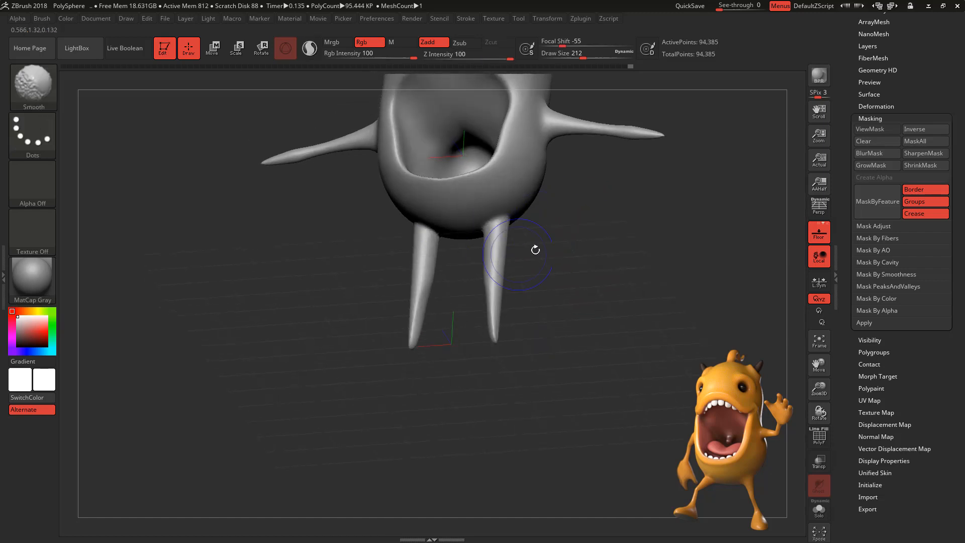
Smooth the legs and their joins with the underside of the body from all around.
left_click_drag(535, 250, 566, 252)
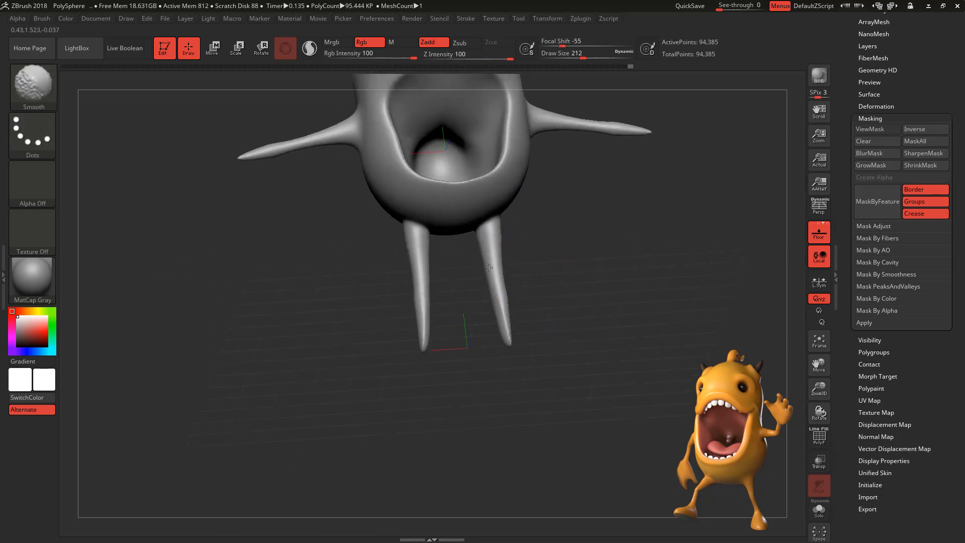
left_click_drag(492, 257, 494, 251, "shift")
left_click_drag(588, 235, 537, 244)
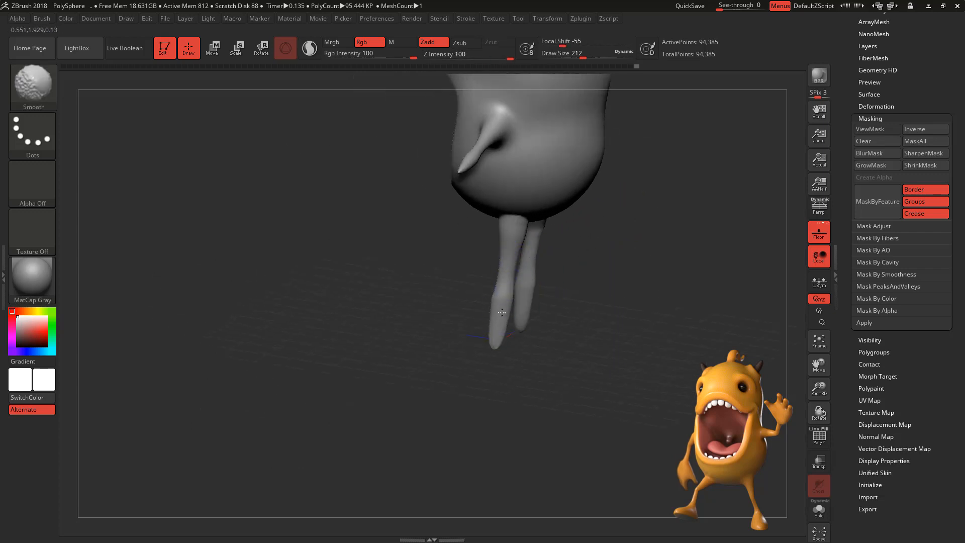
left_click_drag(601, 250, 498, 230)
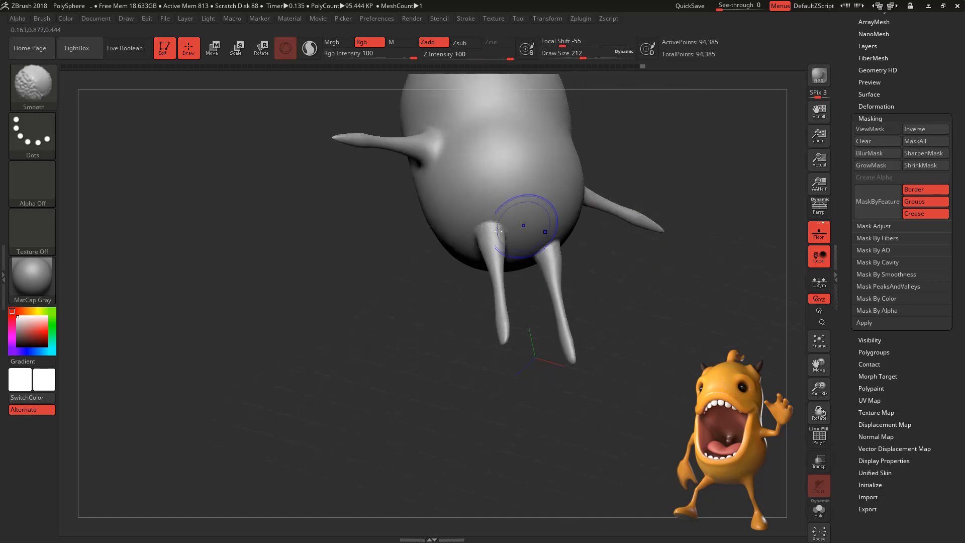
mouse_move(558, 206)
left_mouse_down()
mouse_move(612, 228)
mouse_move(631, 180)
mouse_move(620, 183)
left_mouse_up()
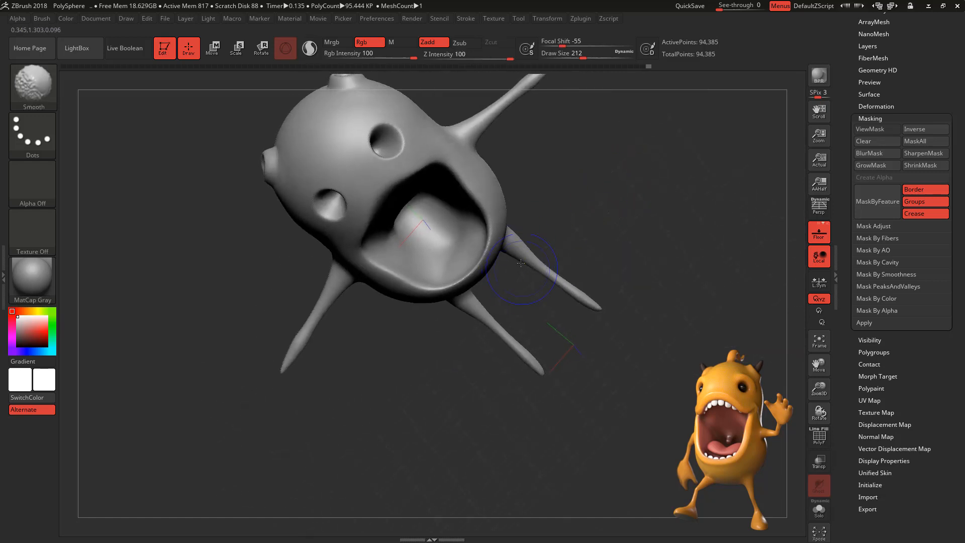
mouse_move(608, 246)
left_mouse_down()
mouse_move(650, 180)
mouse_move(601, 271)
left_mouse_up()
left_click_drag(611, 266, 620, 276, "shift")
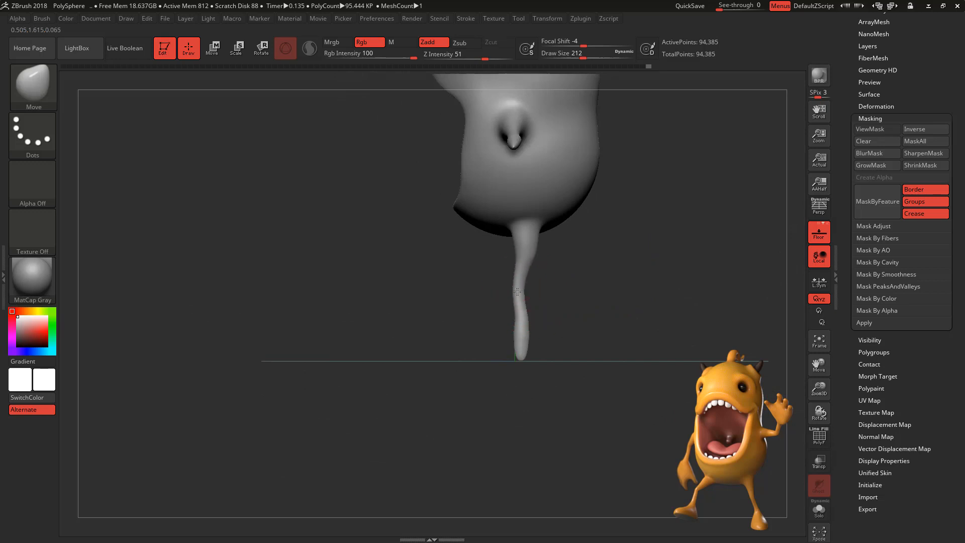
Bend the legs slightly at the knees in side view with the Move brush and smooth them down to the ankles.
key("shift")
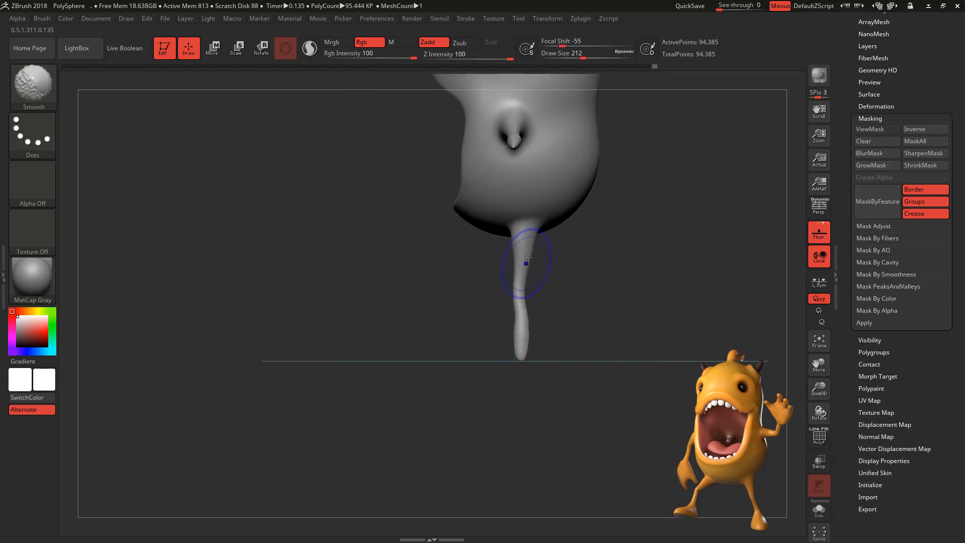
left_click_drag(519, 311, 516, 353, "shift")
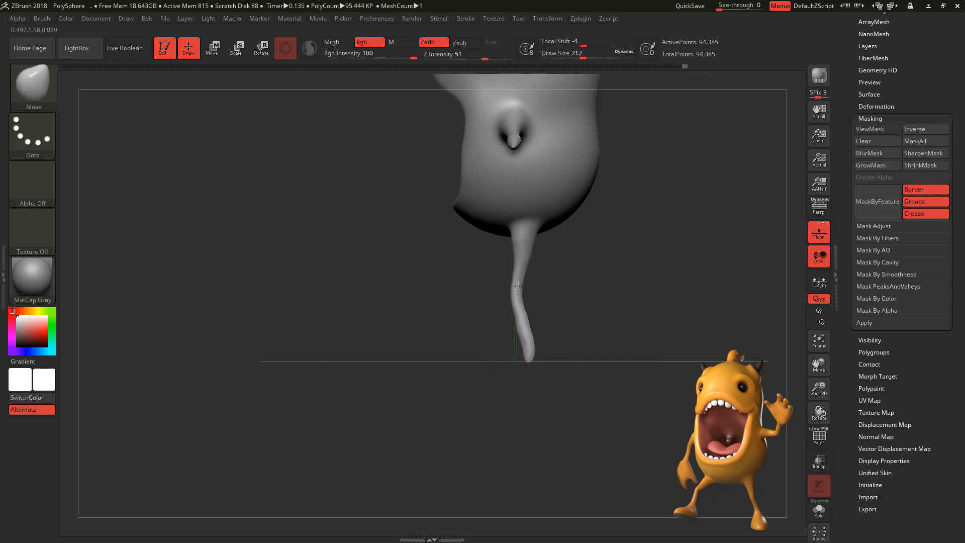
key("shift")
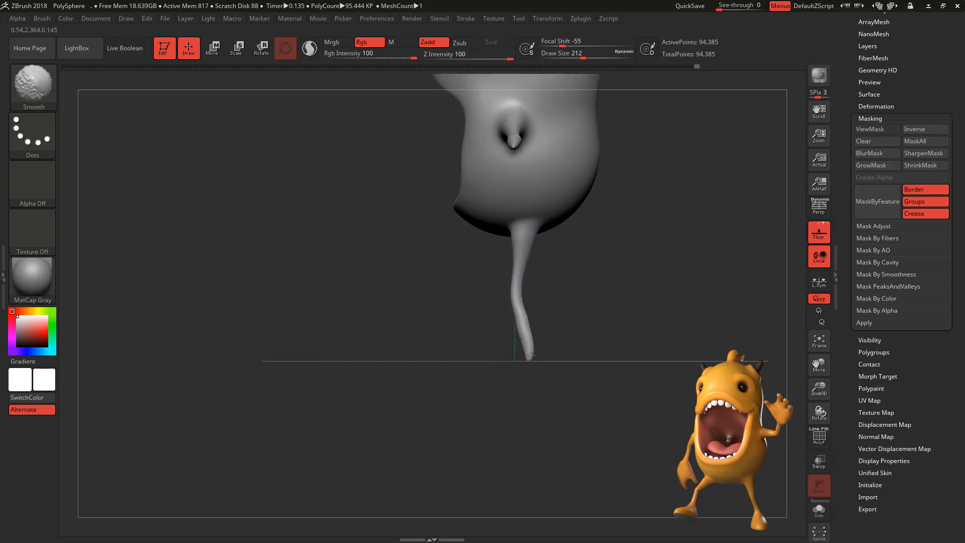
left_click_drag(526, 324, 526, 313, "shift")
left_click_drag(575, 278, 653, 292)
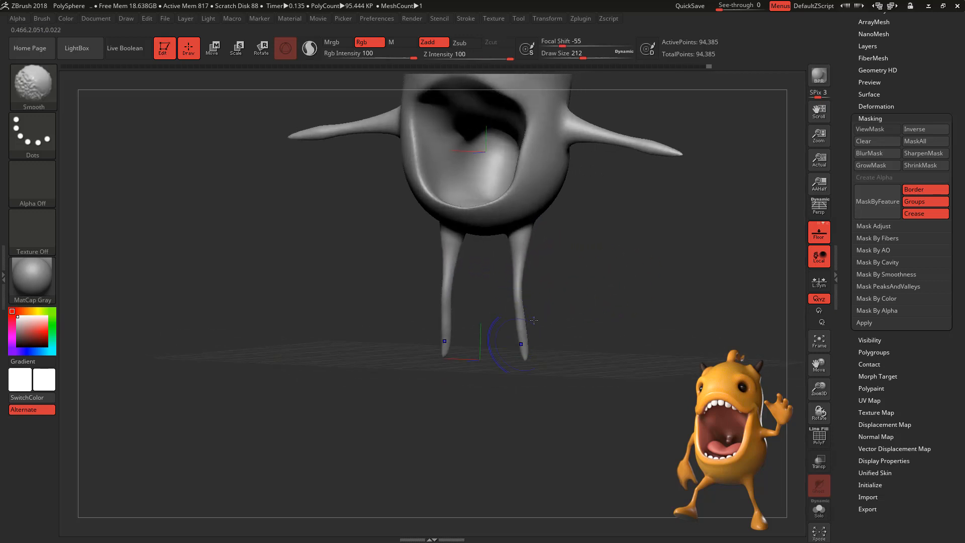
mouse_move(534, 320)
left_mouse_down()
mouse_move(631, 280)
mouse_move(640, 200)
mouse_move(643, 270)
mouse_move(629, 338)
mouse_move(622, 329)
mouse_move(586, 332)
mouse_move(632, 355)
mouse_move(634, 318)
mouse_move(668, 390)
mouse_move(656, 299)
left_mouse_up()
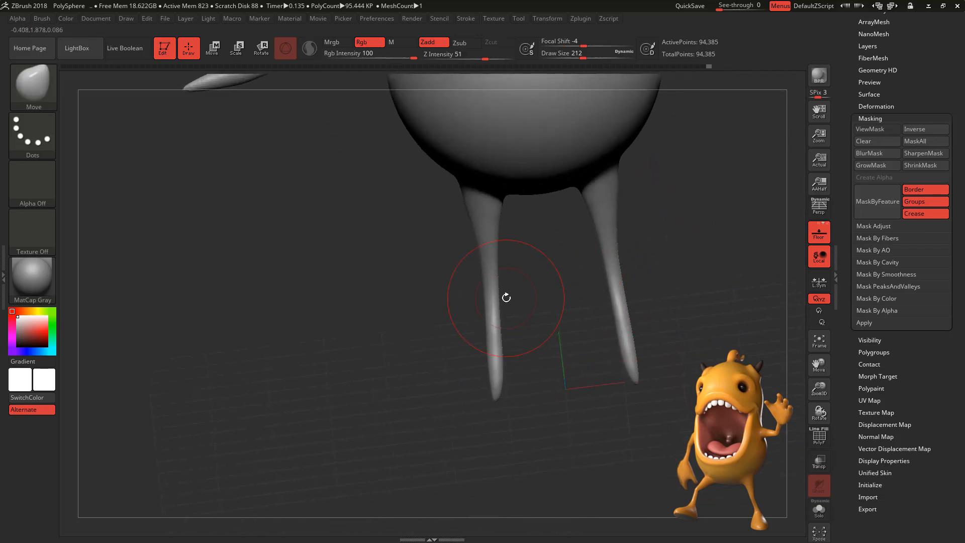
Switch to the ClayBuildup brush at draw size 94 and try a stroke on the lower legs.
key("b")
key("c")
key("b")
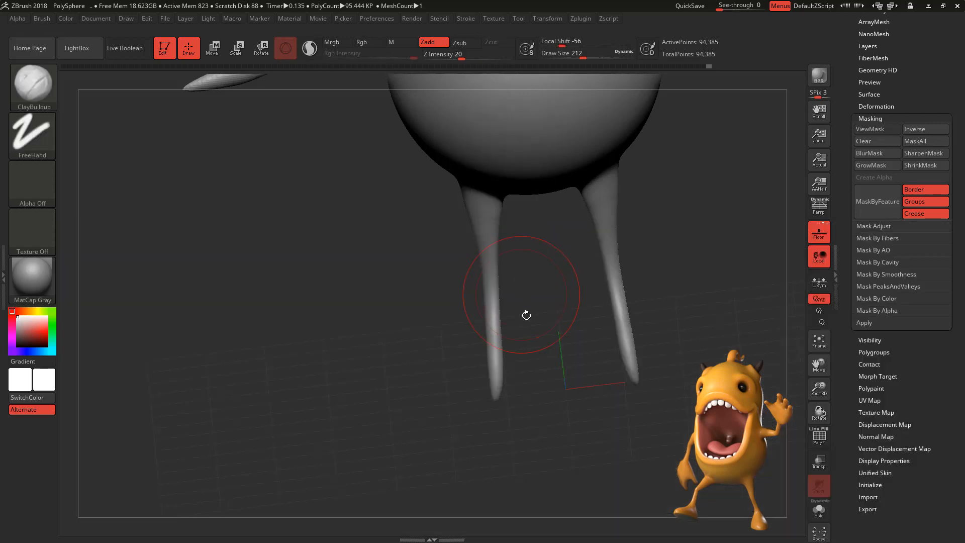
key("space")
left_click_drag(507, 335, 494, 333)
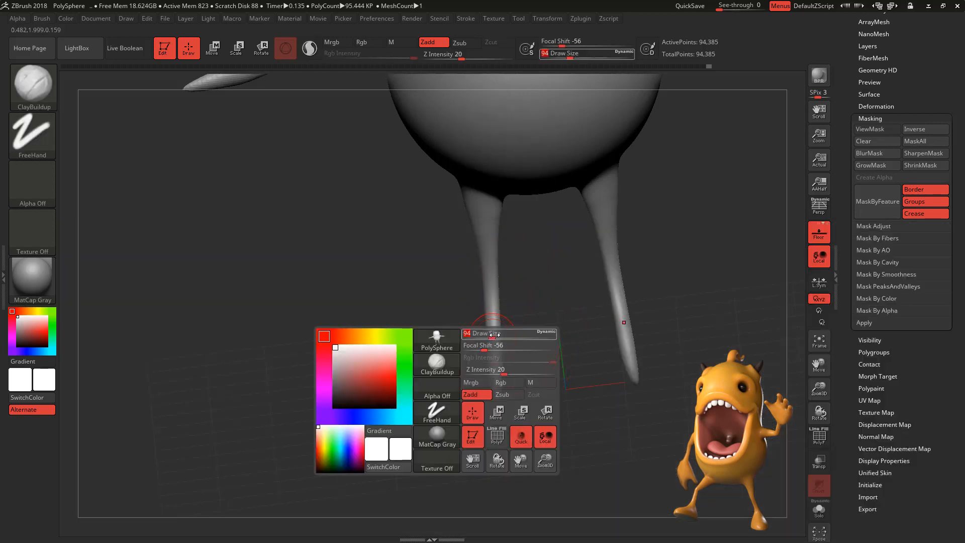
left_click_drag(499, 378, 499, 374)
mouse_move(517, 323)
left_mouse_down()
mouse_move(548, 319)
mouse_move(542, 311)
left_mouse_up()
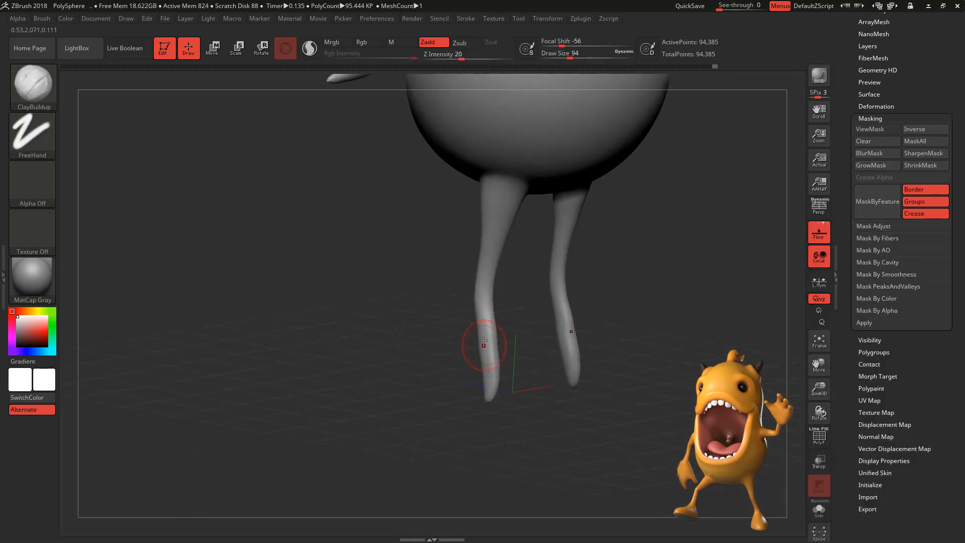
left_click_drag(653, 268, 596, 239)
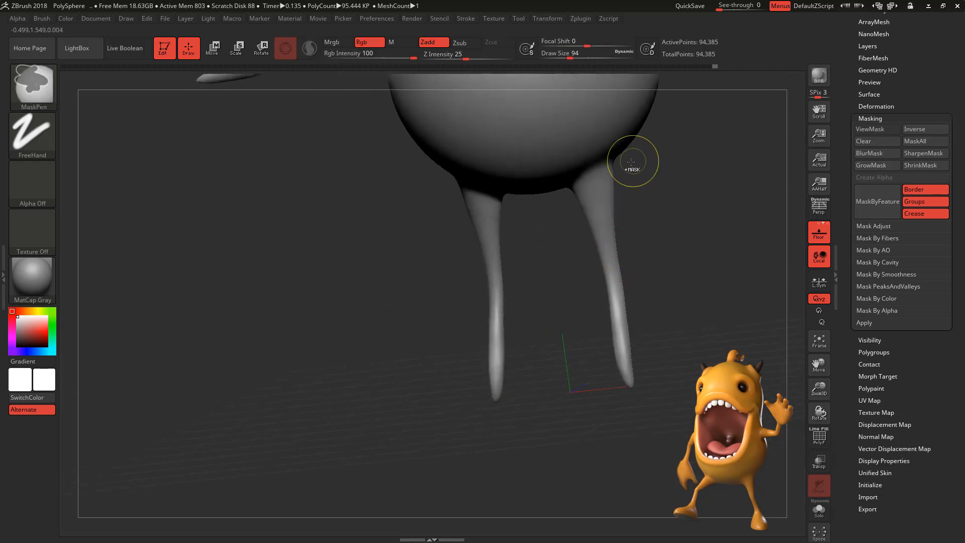
Turn on BackfaceMask in the ClayBuildup brush's auto masking settings.
left_click(44, 23)
left_click_drag(139, 313, 143, 103)
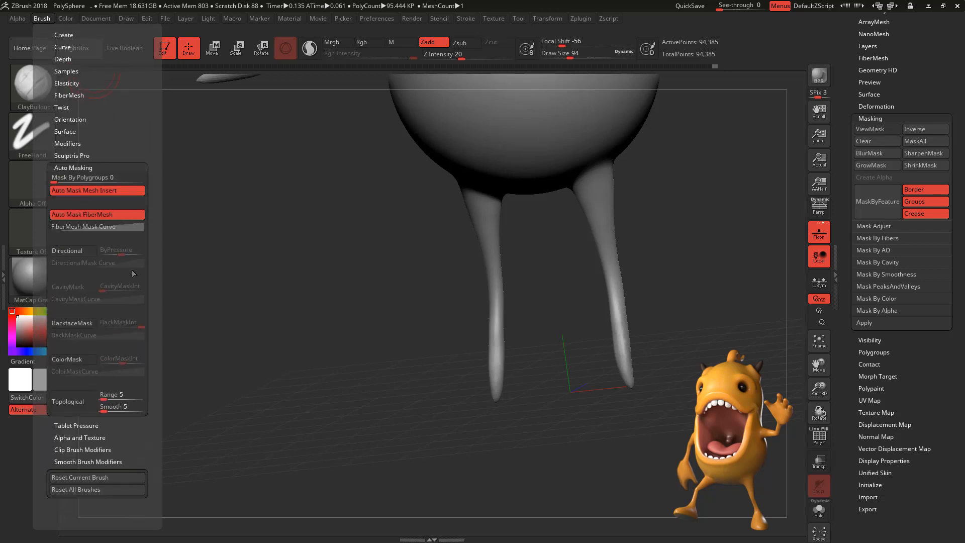
left_click(82, 329)
Build up the calves with ClayBuildup strokes and smooth the lower legs.
left_click_drag(629, 236, 656, 241)
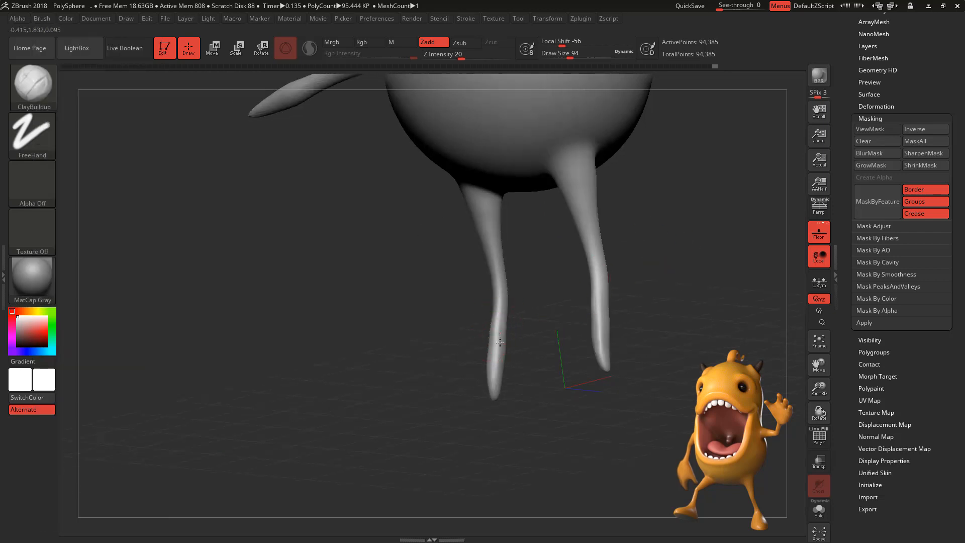
left_click_drag(653, 252, 701, 277)
mouse_move(526, 319)
left_mouse_down()
mouse_move(552, 310)
mouse_move(507, 311)
mouse_move(498, 345)
left_mouse_up()
key("shift")
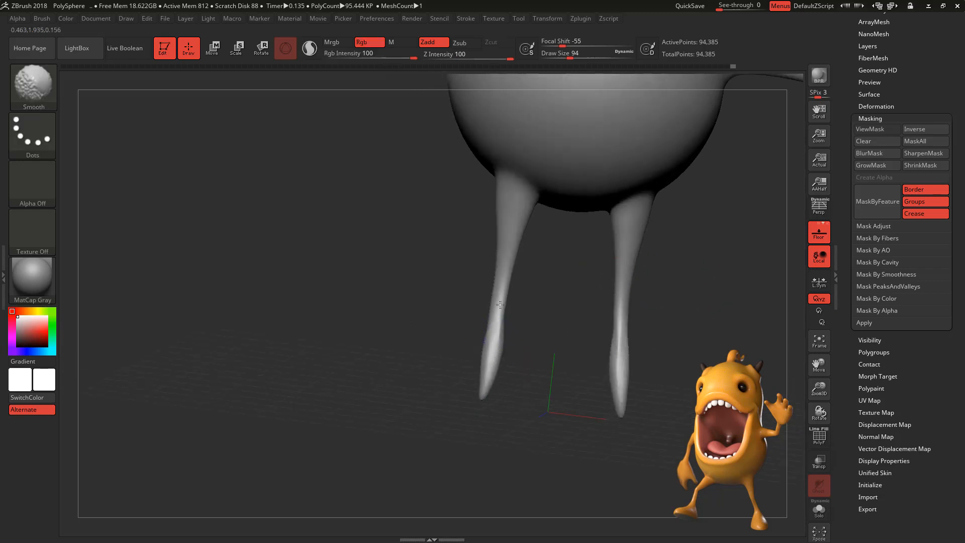
left_click_drag(542, 308, 731, 296)
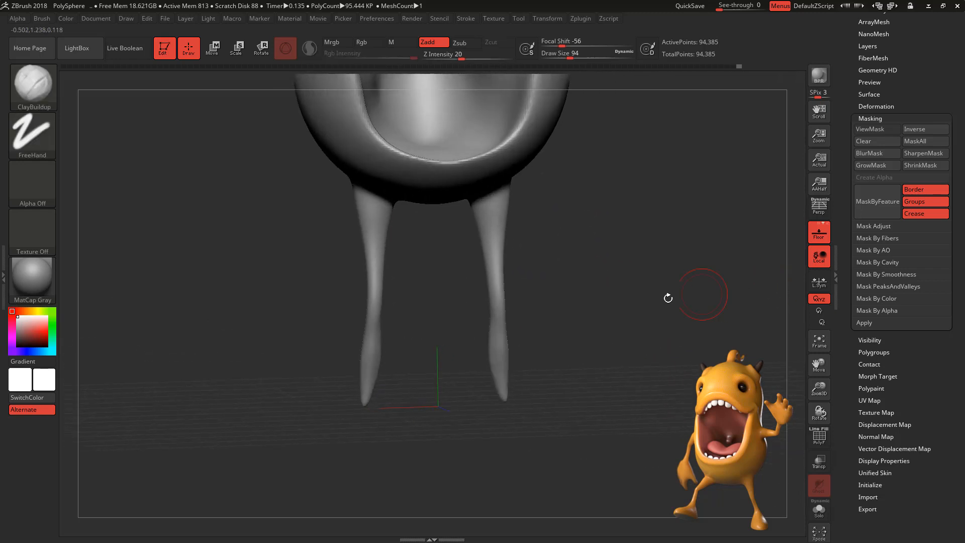
left_click_drag(497, 371, 490, 346, "shift")
left_click_drag(564, 226, 564, 220)
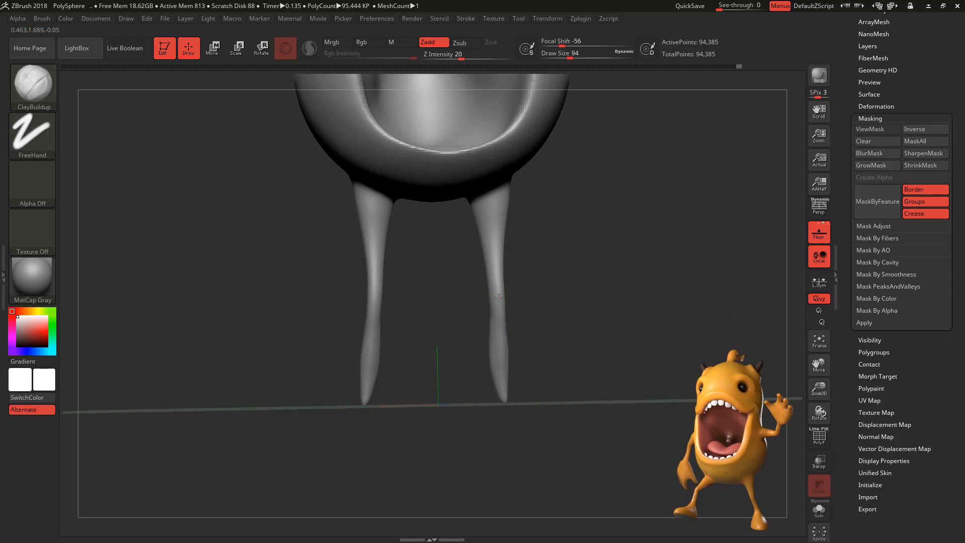
Add small knee bumps to the legs with ClayBuildup at draw size 77 and smooth them into the calves.
key("space")
left_click_drag(502, 297, 501, 296)
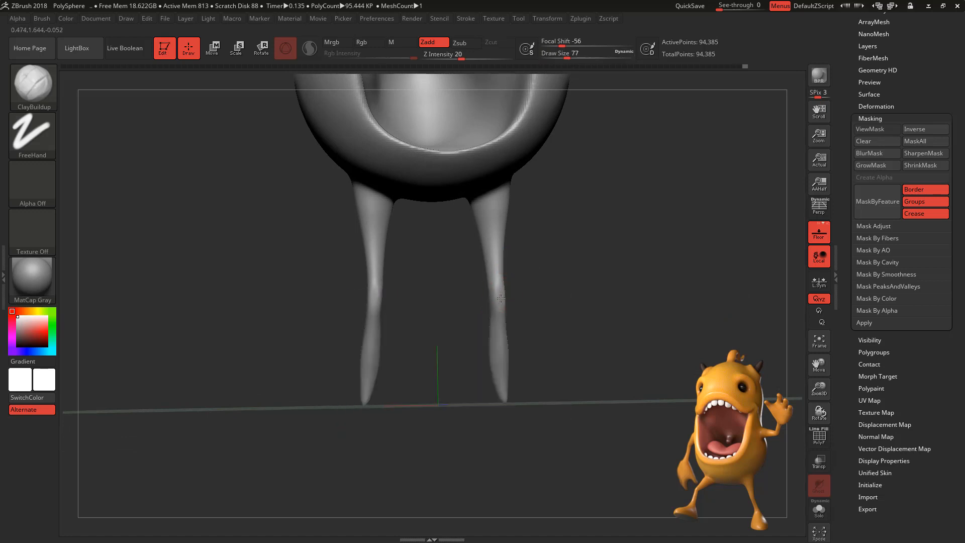
left_click_drag(528, 270, 563, 258)
left_click_drag(495, 287, 506, 292)
left_click_drag(504, 329, 497, 291, "shift")
left_click_drag(605, 274, 516, 254)
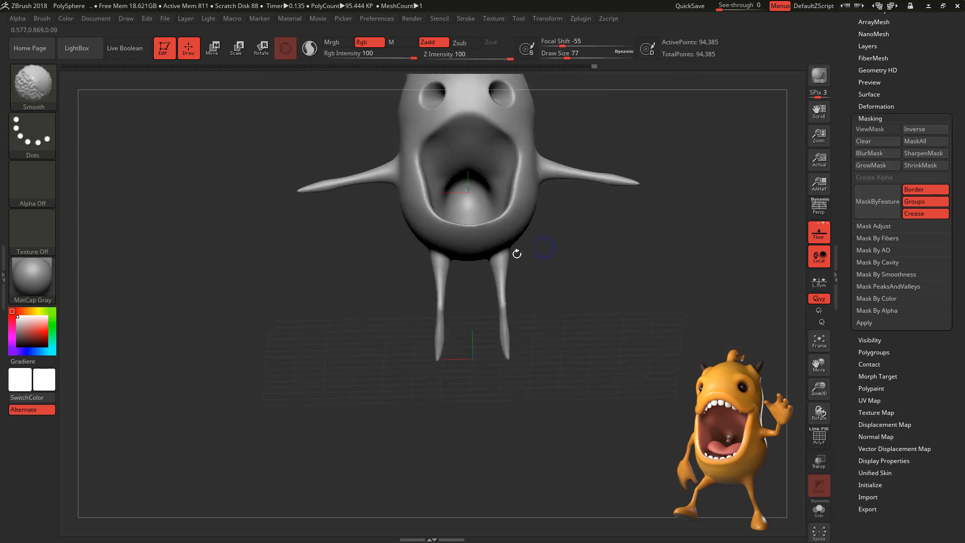
Build up a thick upper lip along the top edge of the mouth with ClayBuildup at draw size 83.
mouse_move(585, 261)
left_mouse_down("alt")
mouse_move(594, 67)
mouse_move(596, 280)
mouse_move(613, 252)
mouse_move(588, 260)
mouse_move(610, 232)
mouse_move(609, 251)
mouse_move(593, 226)
left_mouse_up("alt")
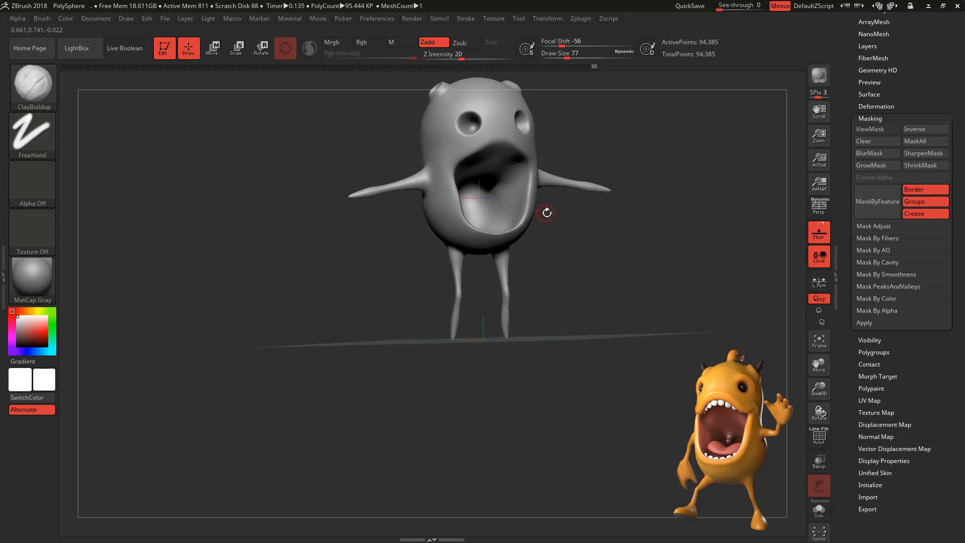
key("b")
key("s")
left_click(470, 158)
mouse_move(567, 145)
left_mouse_down("alt")
mouse_move(568, 134)
mouse_move(564, 237)
mouse_move(593, 375)
left_mouse_up("alt")
mouse_move(521, 179)
left_mouse_down()
mouse_move(501, 183)
mouse_move(528, 172)
mouse_move(519, 175)
left_mouse_up()
key("ctrl+z")
key("s")
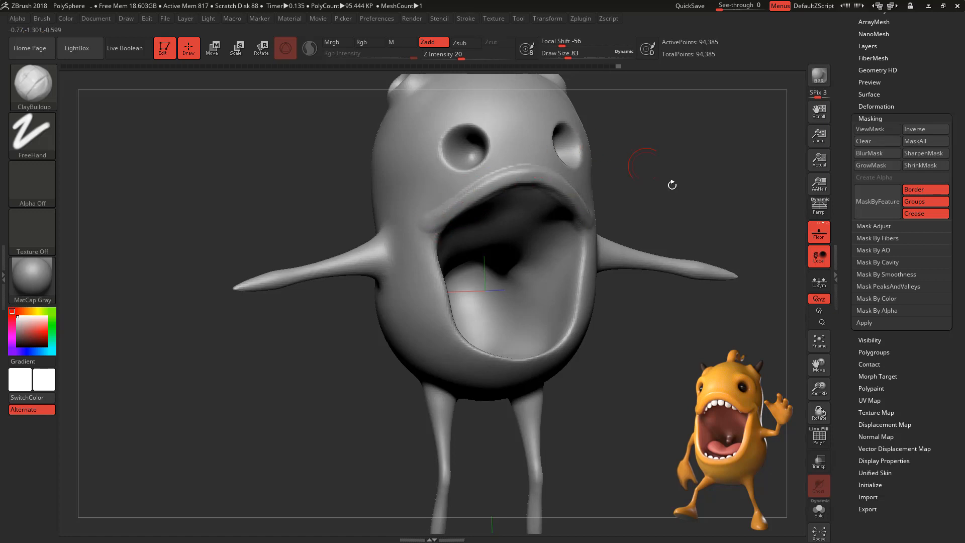
Switch to the Move brush at draw size 223 and reshape the upper lip and mouth corners from the front.
left_click_drag(672, 185, 625, 196)
right_click(573, 212)
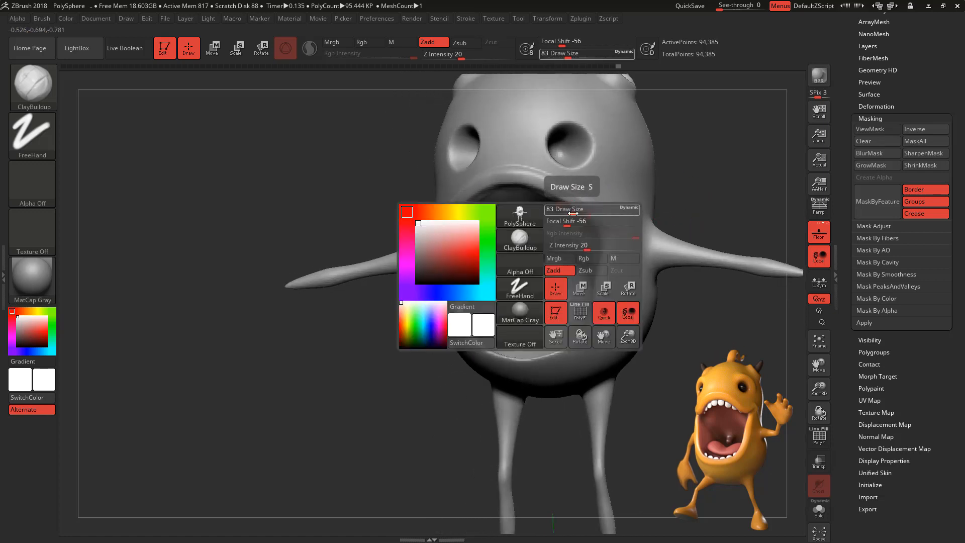
left_click_drag(572, 213, 577, 213)
key("b")
key("m")
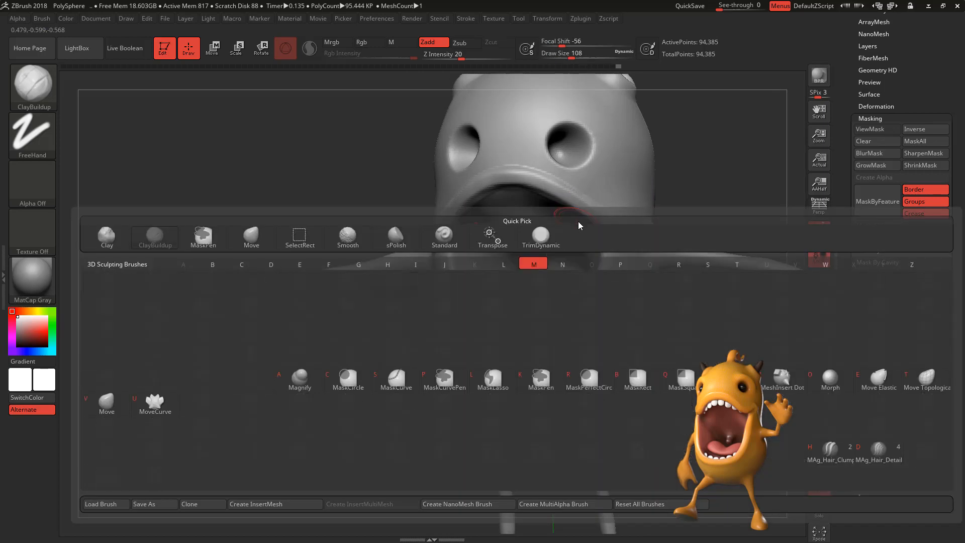
key("v")
right_click(578, 211)
mouse_move(578, 211)
left_mouse_down()
mouse_move(595, 214)
mouse_move(577, 210)
mouse_move(577, 221)
mouse_move(544, 184)
mouse_move(587, 217)
mouse_move(605, 246)
left_mouse_up()
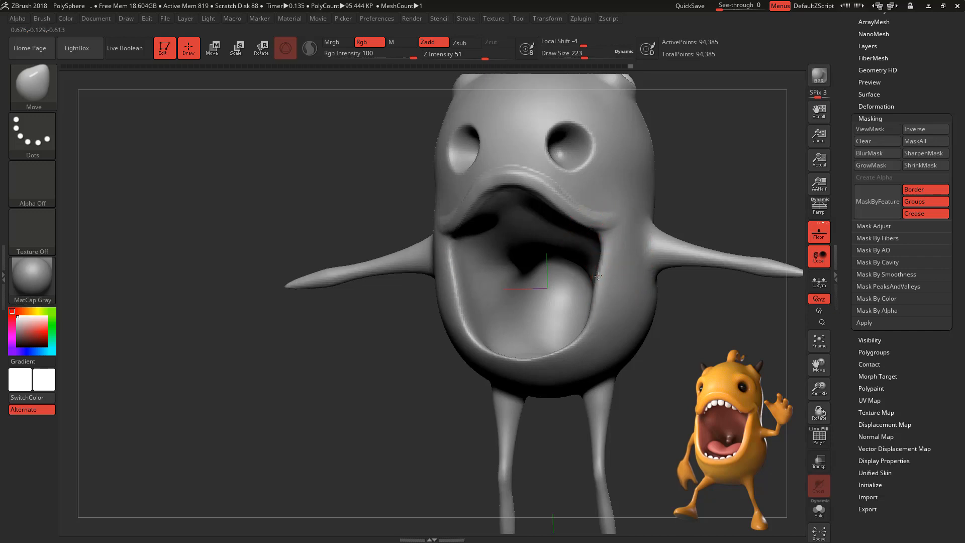
Adjust the protruding upper lip's profile from the side with the Move brush and smooth the back of the head.
left_click_drag(737, 176, 543, 190)
left_click_drag(744, 149, 738, 138, "shift")
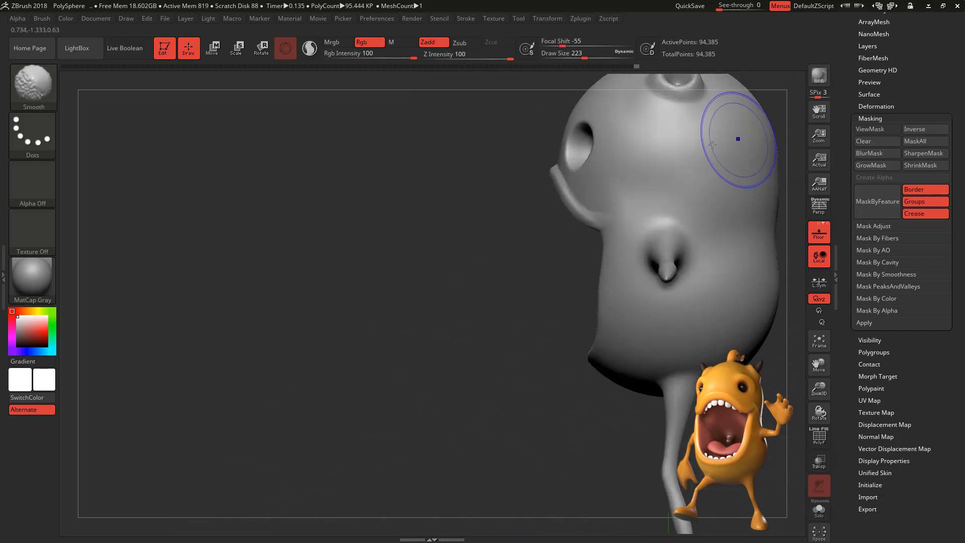
left_click_drag(551, 182, 561, 206)
left_click_drag(503, 276, 629, 281)
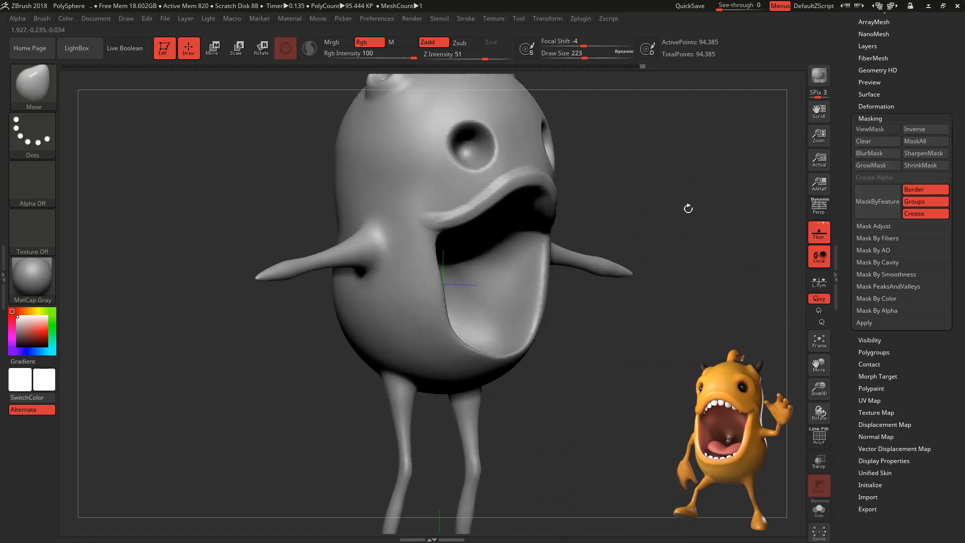
left_click_drag(570, 188, 665, 170)
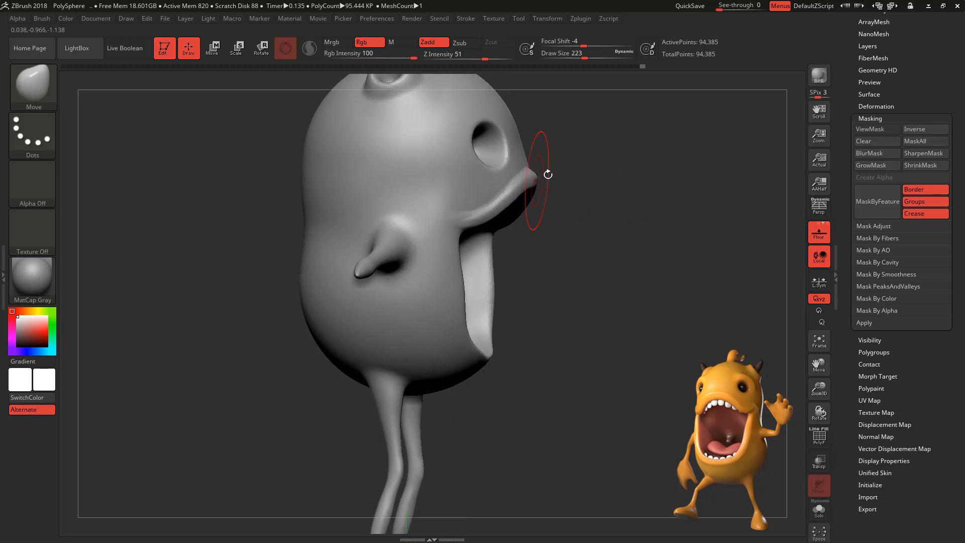
Build up the lower lip along the mouth's rim with ClayBuildup at draw size 112.
mouse_move(574, 152)
left_mouse_down()
mouse_move(637, 224)
mouse_move(662, 277)
mouse_move(680, 209)
mouse_move(681, 245)
left_mouse_up()
mouse_move(675, 281)
left_mouse_down("alt")
mouse_move(673, 247)
mouse_move(672, 330)
mouse_move(626, 278)
left_mouse_up("alt")
left_click_drag(605, 131, 520, 198)
key("b")
key("c")
key("b")
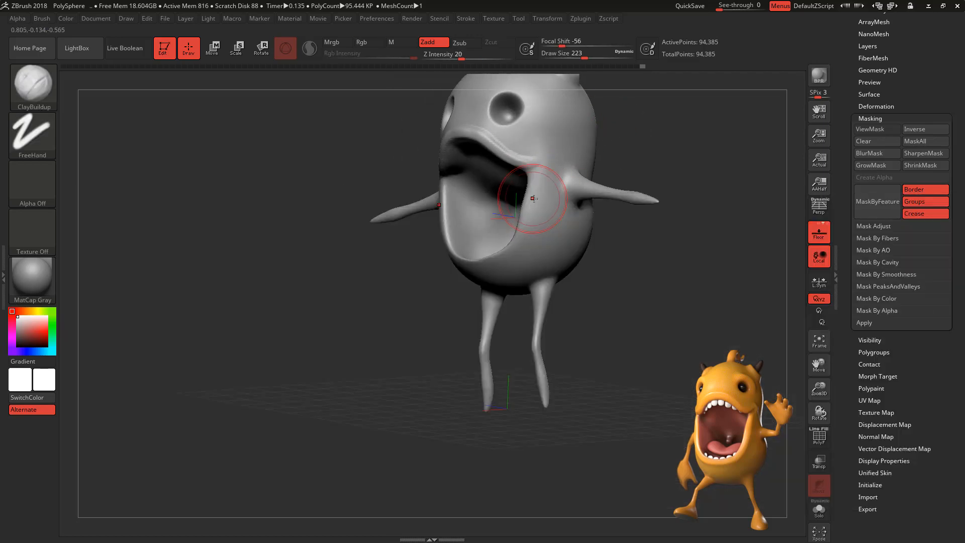
key("space")
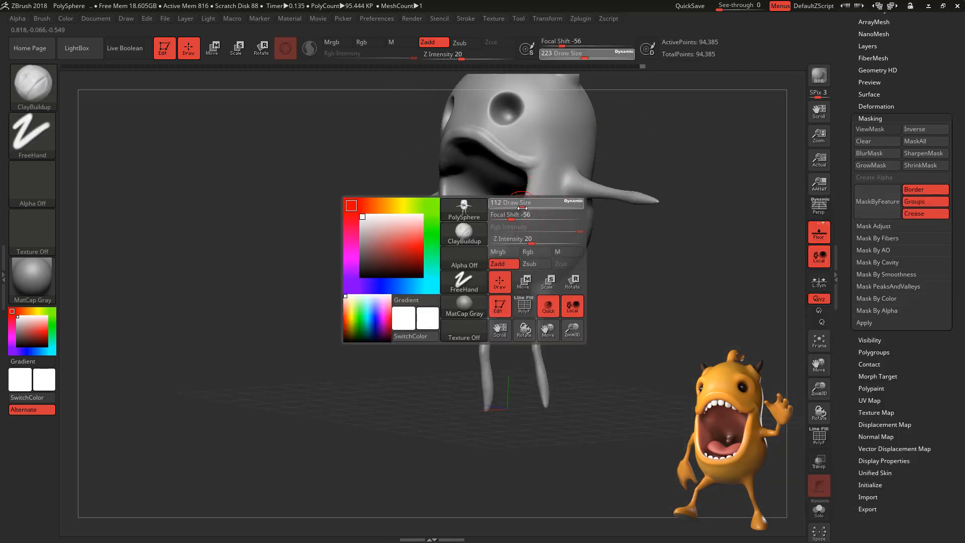
left_click(523, 208)
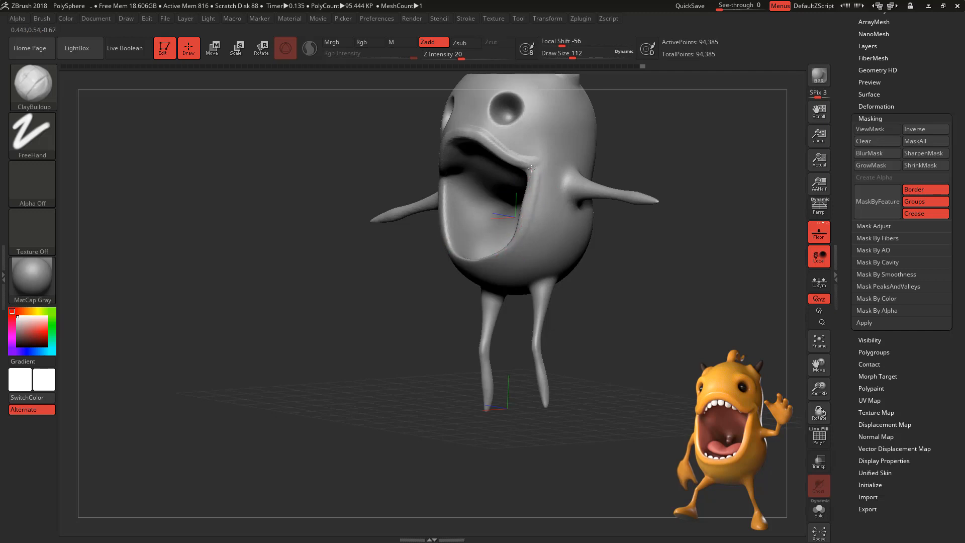
left_click_drag(634, 134, 670, 110)
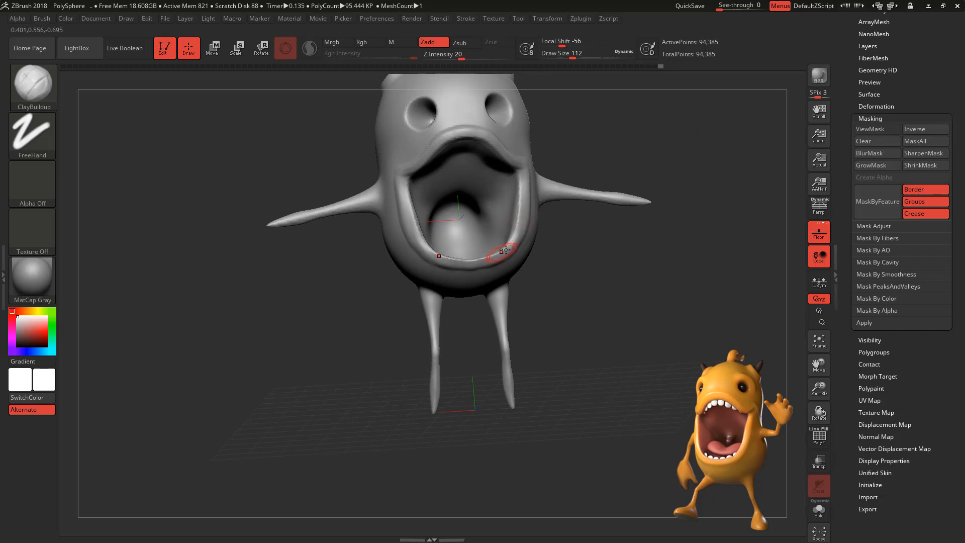
Build up small cheek bumps just outside the mouth corners with ClayBuildup.
left_click_drag(644, 146, 522, 161)
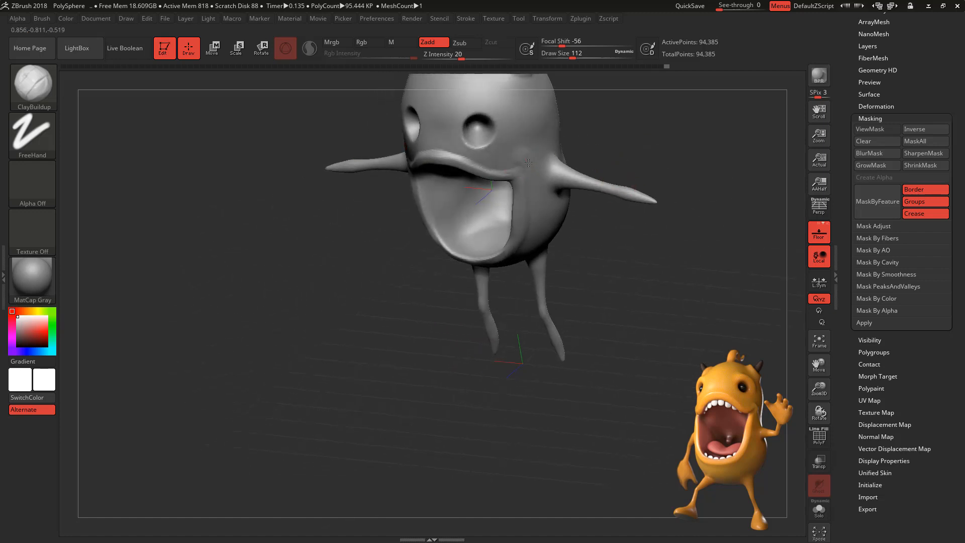
left_click_drag(586, 139, 525, 160)
mouse_move(641, 177)
left_mouse_down()
mouse_move(598, 201)
mouse_move(643, 264)
mouse_move(659, 261)
mouse_move(634, 275)
mouse_move(650, 244)
left_mouse_up()
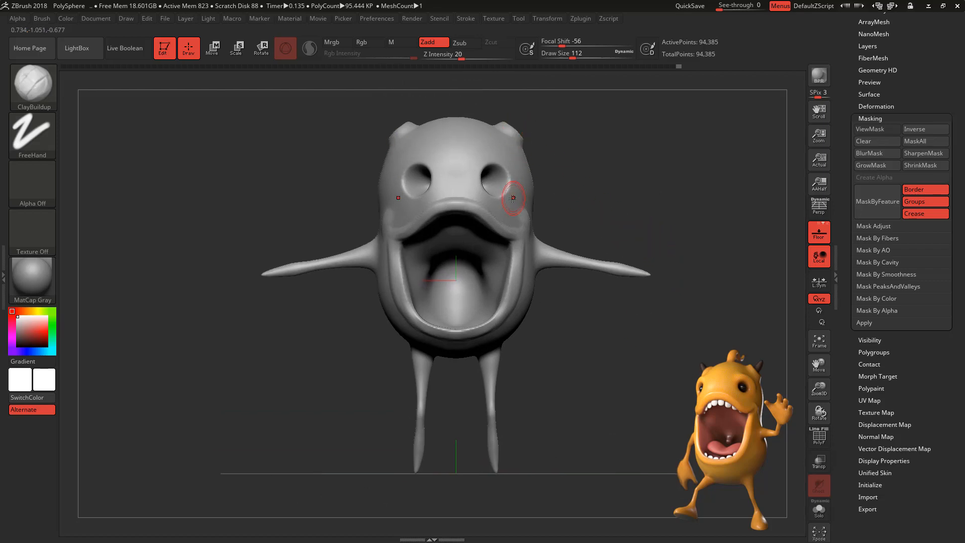
Switch to the Move brush at draw size 1000 and stretch the head upward and the jaw slightly downward.
key("b")
key("m")
key("v")
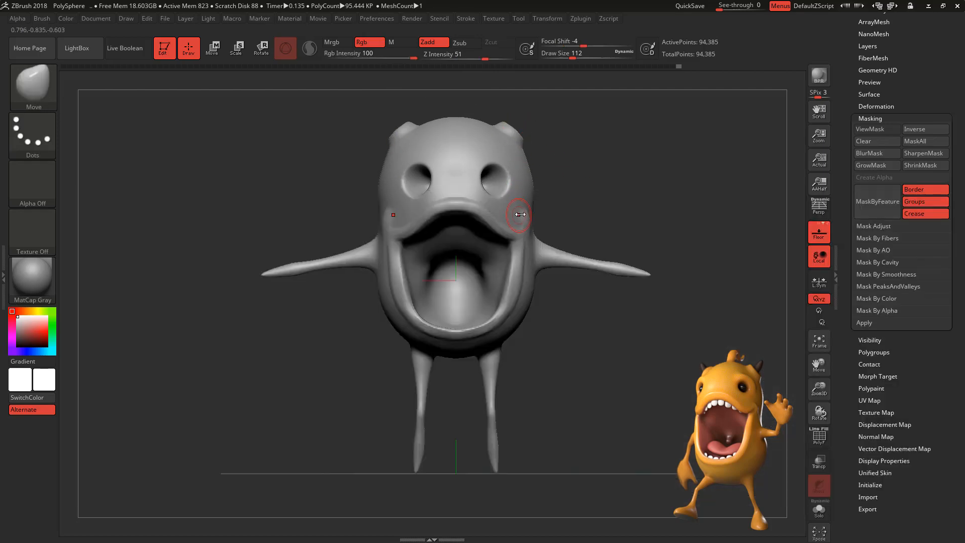
key("space")
left_click_drag(519, 216, 552, 217)
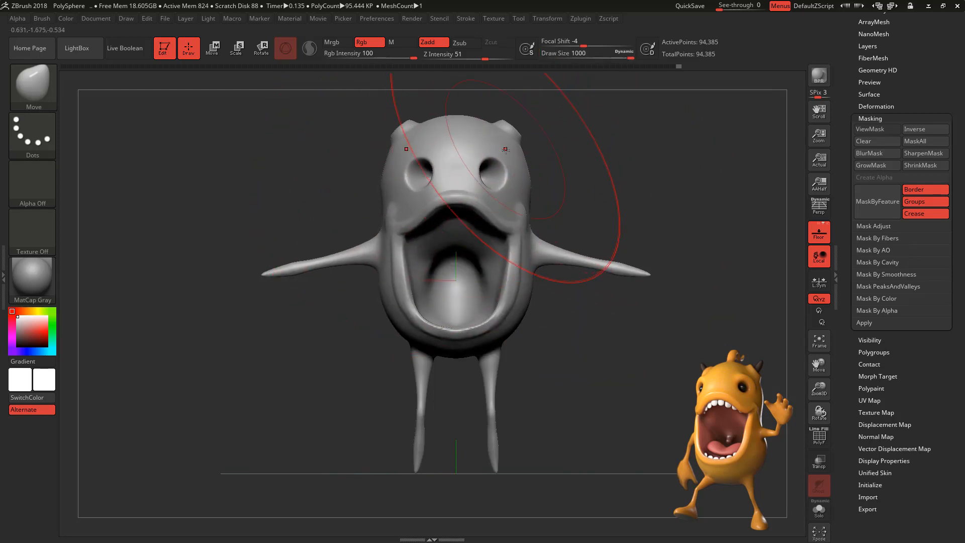
left_click_drag(505, 149, 506, 138)
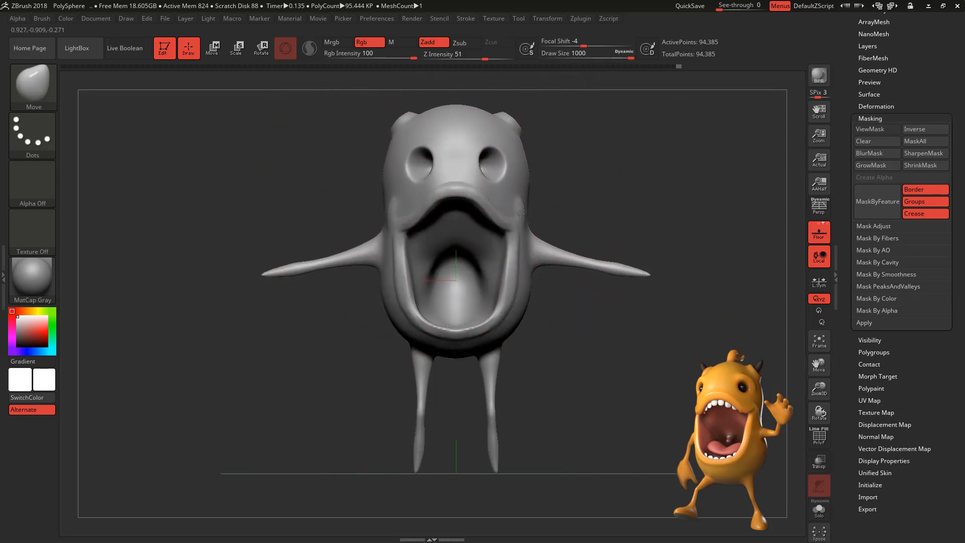
left_click_drag(513, 311, 514, 320)
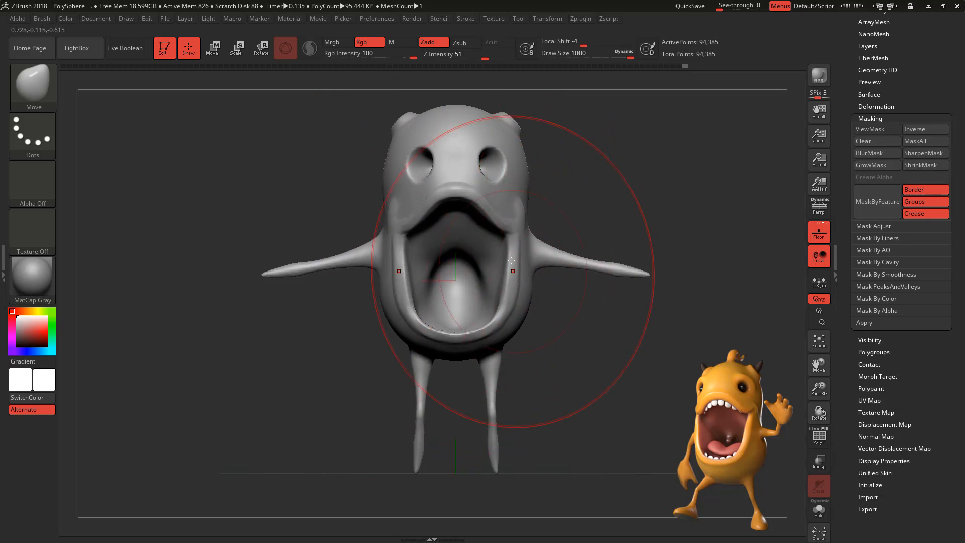
left_click_drag(512, 261, 509, 261)
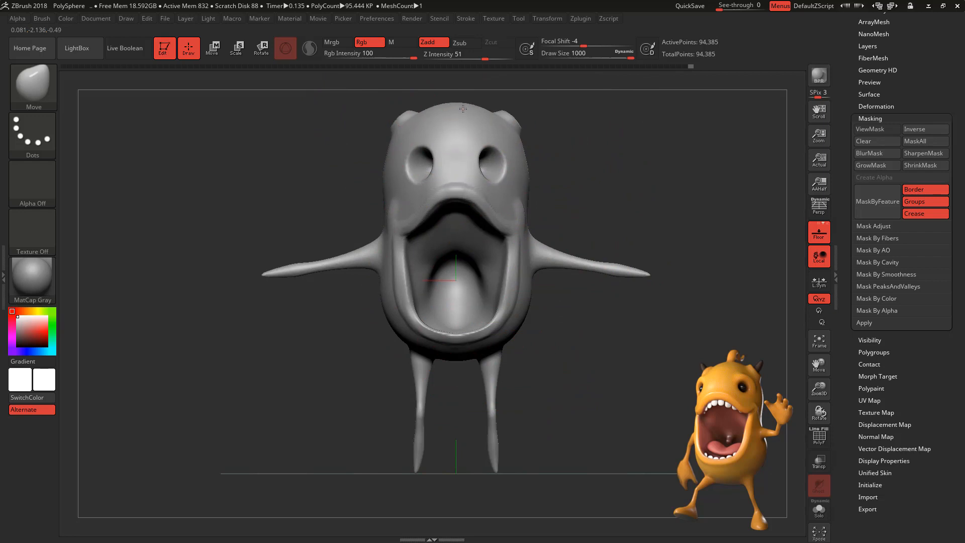
left_click_drag(463, 108, 462, 101)
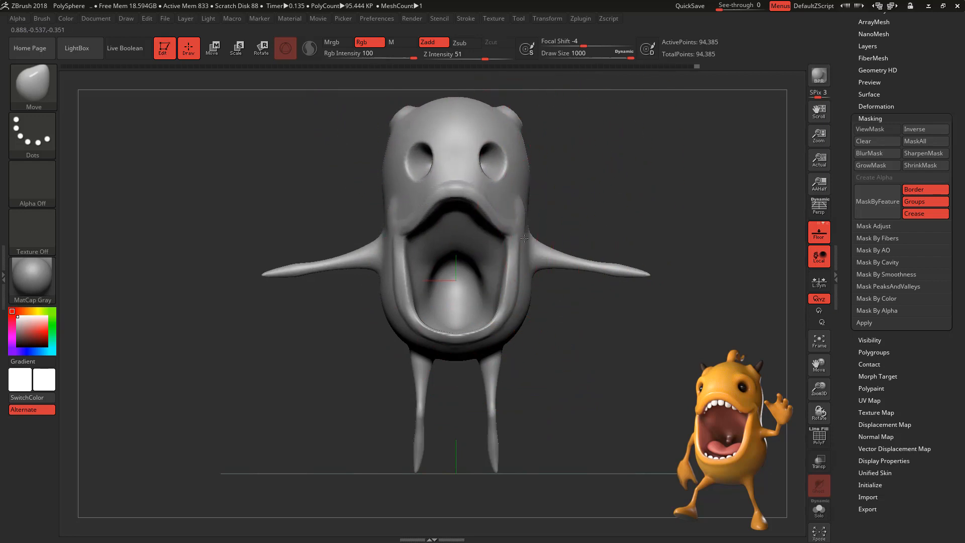
Refine the body's back contour from the side with the large Move brush.
mouse_move(666, 194)
left_mouse_down()
mouse_move(663, 186)
mouse_move(512, 327)
left_mouse_up()
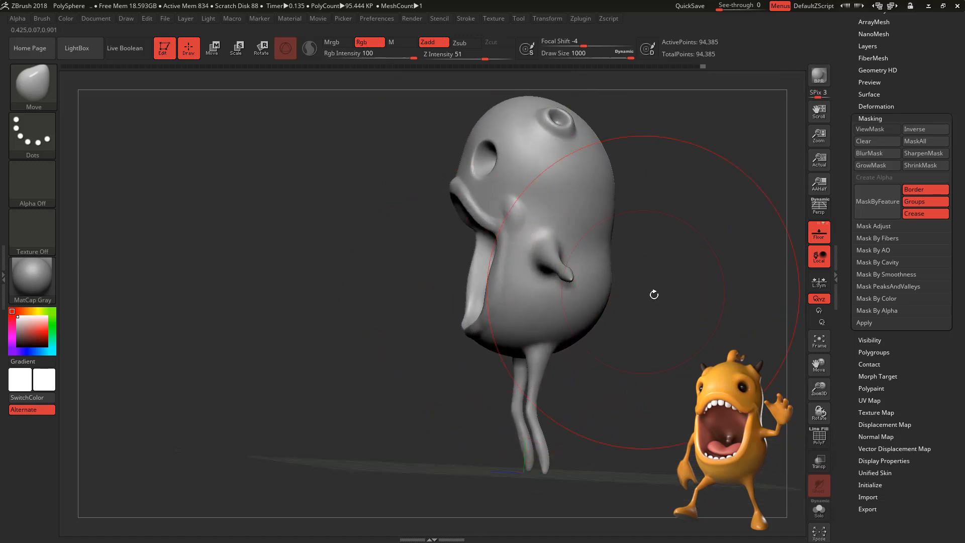
left_click_drag(652, 293, 594, 334)
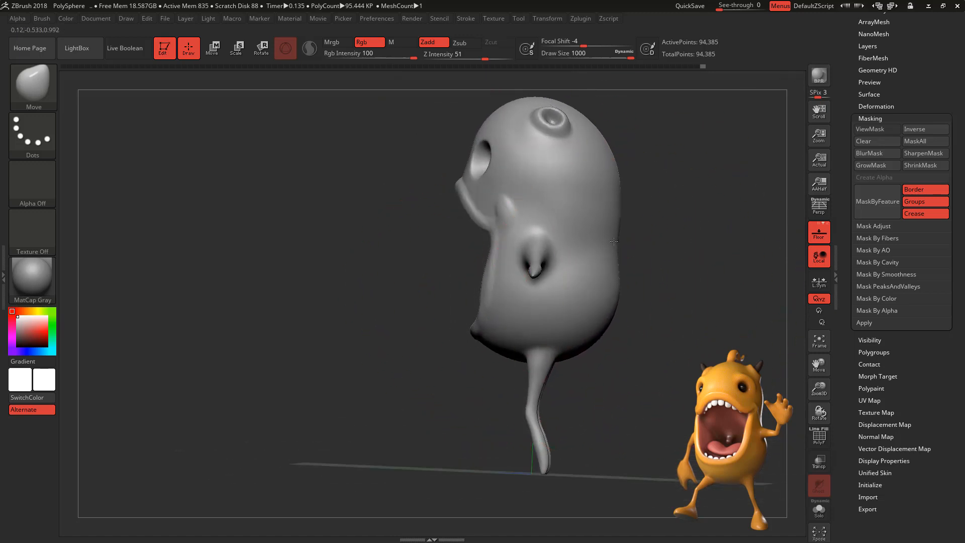
mouse_move(626, 196)
left_mouse_down()
mouse_move(692, 212)
mouse_move(597, 295)
left_mouse_up()
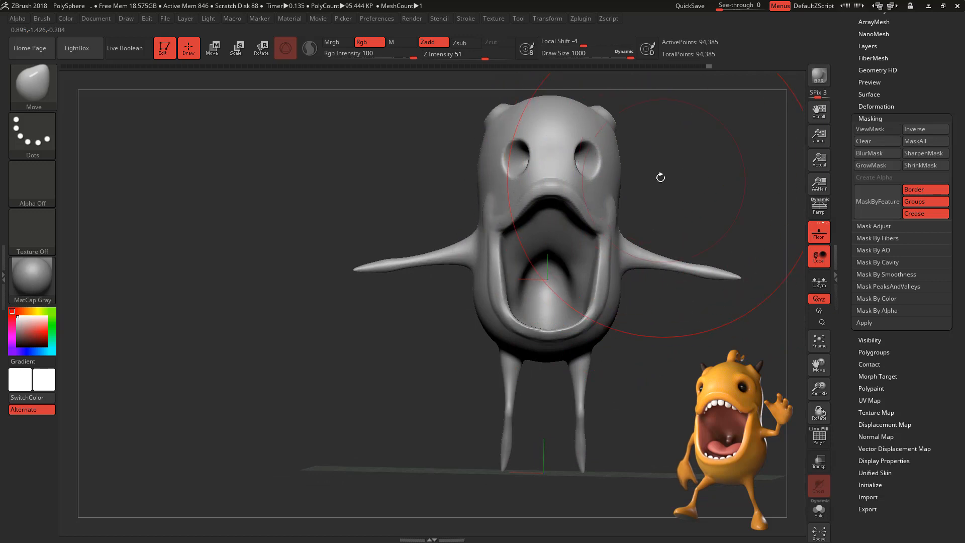
Set the Move brush to draw size 262 and nudge the upper lip into shape up close.
key("space")
left_click_drag(644, 187, 609, 187)
mouse_move(696, 173)
left_mouse_down()
mouse_move(634, 161)
mouse_move(575, 176)
left_mouse_up()
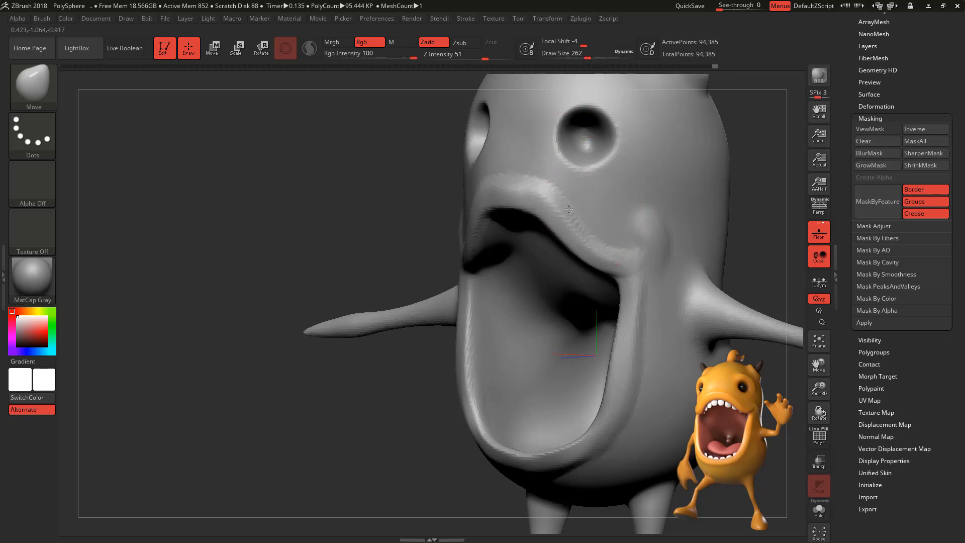
left_click_drag(547, 205, 547, 204)
Smooth the cheek bumps beside the mouth corners and the lower lip.
mouse_move(678, 198)
left_mouse_down()
mouse_move(747, 215)
mouse_move(716, 223)
mouse_move(696, 202)
left_mouse_up()
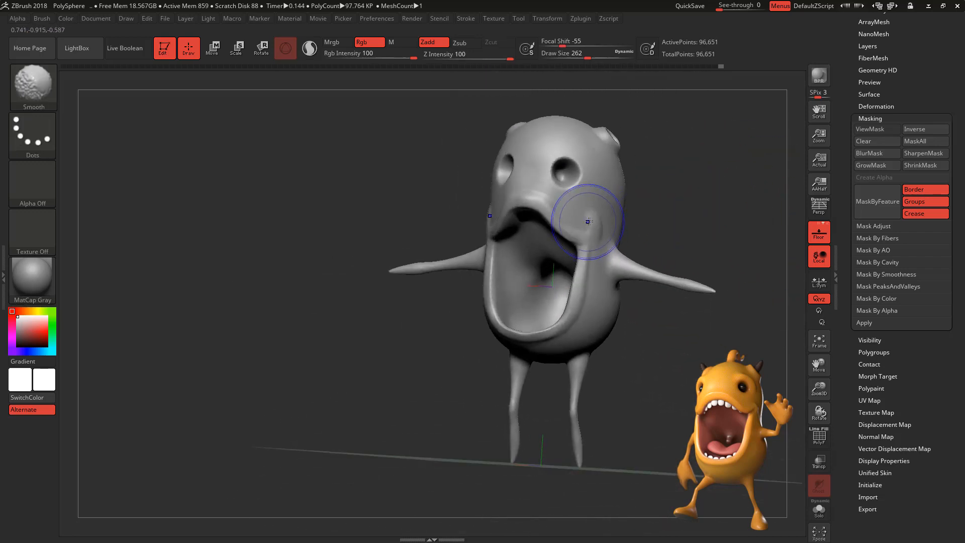
left_click_drag(569, 322, 524, 334, "shift")
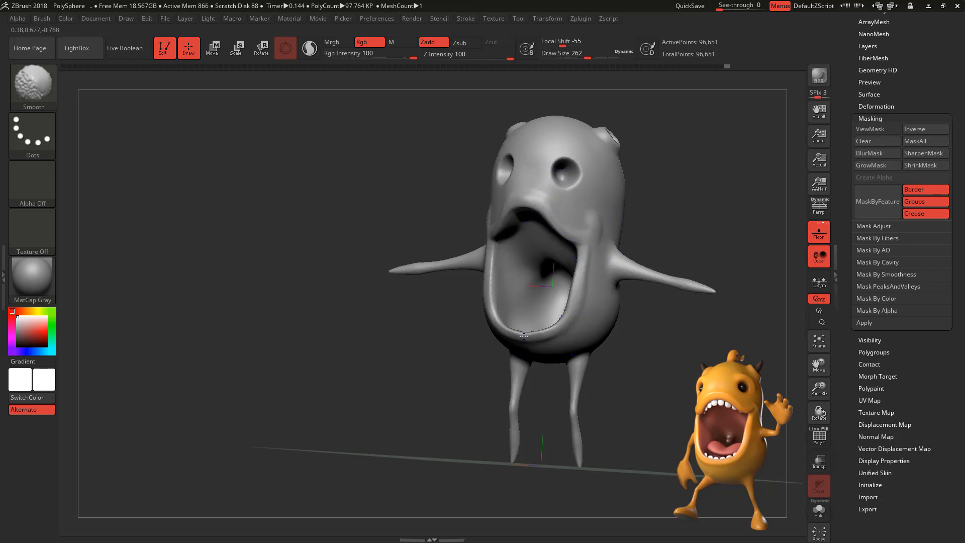
left_click_drag(676, 235, 739, 251)
left_click_drag(604, 292, 655, 236)
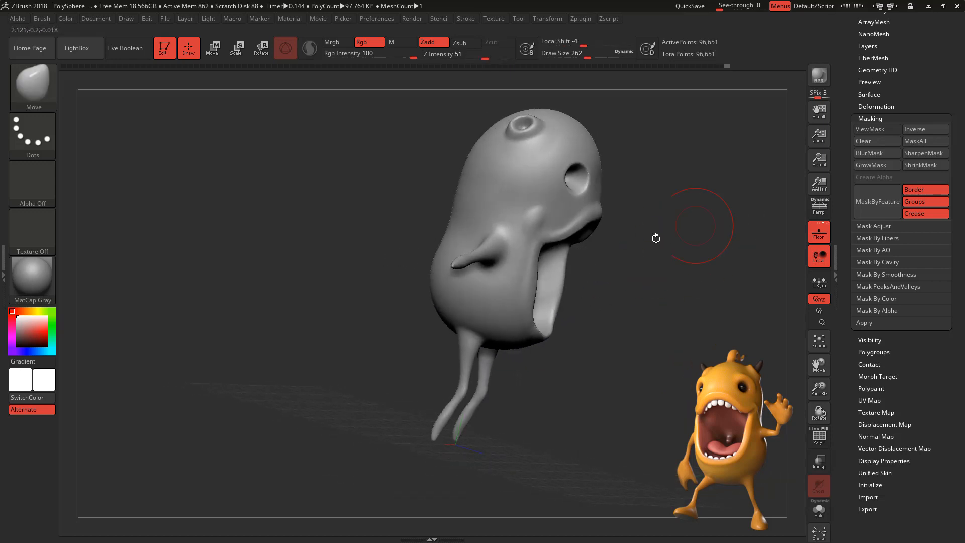
Adjust the mouth corners and side rims from a close front view with the Move brush.
mouse_move(737, 196)
left_mouse_down("shift")
mouse_move(741, 211)
mouse_move(642, 323)
mouse_move(775, 200)
left_mouse_up("shift")
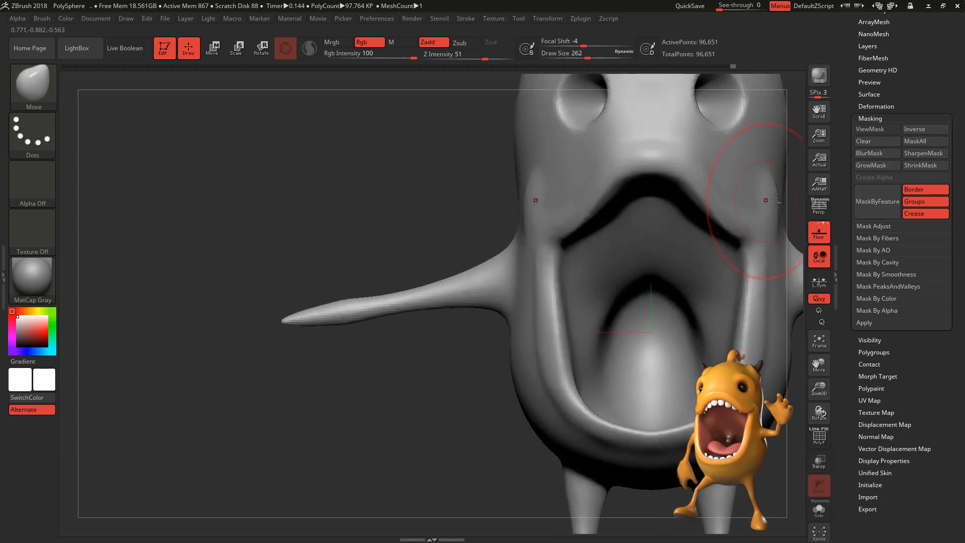
mouse_move(492, 217)
left_mouse_down("alt")
mouse_move(512, 251)
mouse_move(537, 220)
mouse_move(514, 190)
mouse_move(537, 211)
left_mouse_up("alt")
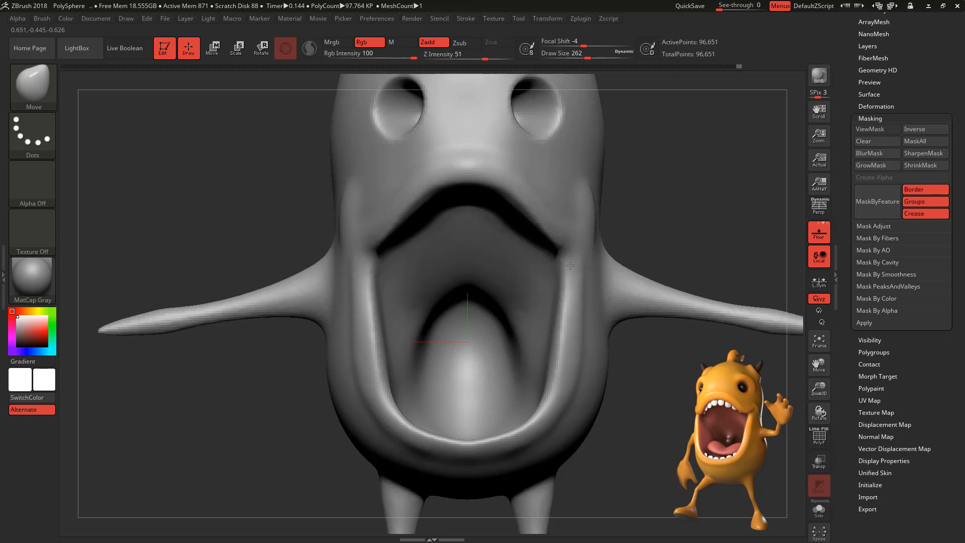
left_click_drag(570, 264, 542, 225)
mouse_move(720, 231)
left_mouse_down("alt")
mouse_move(732, 161)
mouse_move(749, 230)
mouse_move(758, 231)
left_mouse_up("alt")
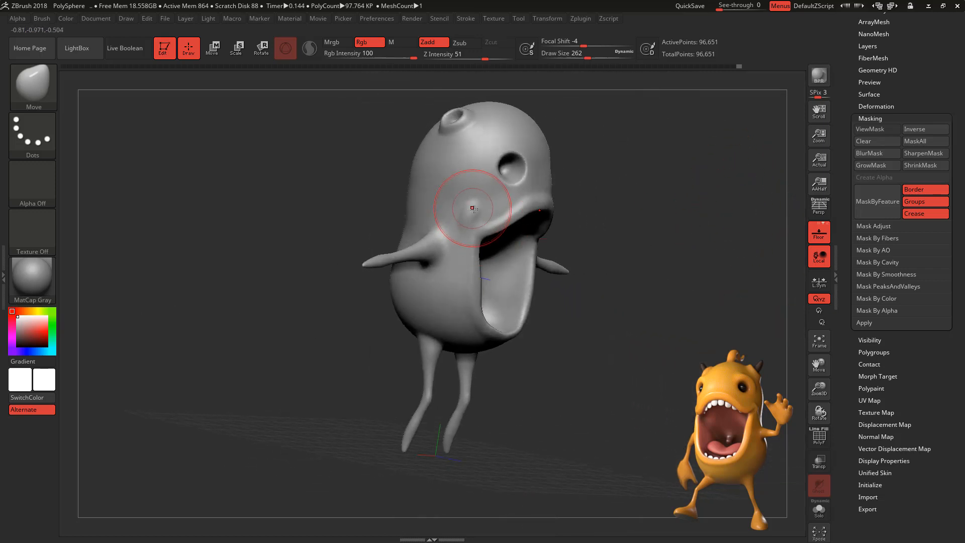
Smooth the cheek into the upper lip around the mouth corner.
key("shift")
left_click_drag(495, 226, 502, 223, "shift")
mouse_move(707, 251)
left_mouse_down()
mouse_move(662, 243)
mouse_move(683, 202)
mouse_move(599, 298)
mouse_move(675, 179)
left_mouse_up()
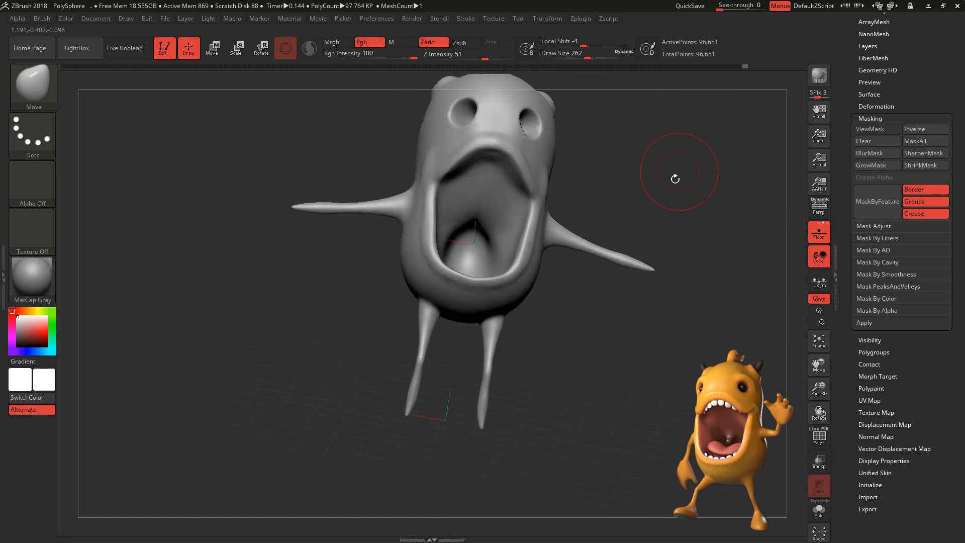
Refine the head and the mouth's side edges with the Move brush from the front and side.
mouse_move(605, 341)
left_mouse_down()
mouse_move(655, 251)
mouse_move(630, 247)
left_mouse_up()
mouse_move(638, 306)
left_mouse_down("shift")
mouse_move(650, 315)
mouse_move(642, 300)
mouse_move(638, 337)
mouse_move(685, 302)
mouse_move(599, 228)
left_mouse_up("shift")
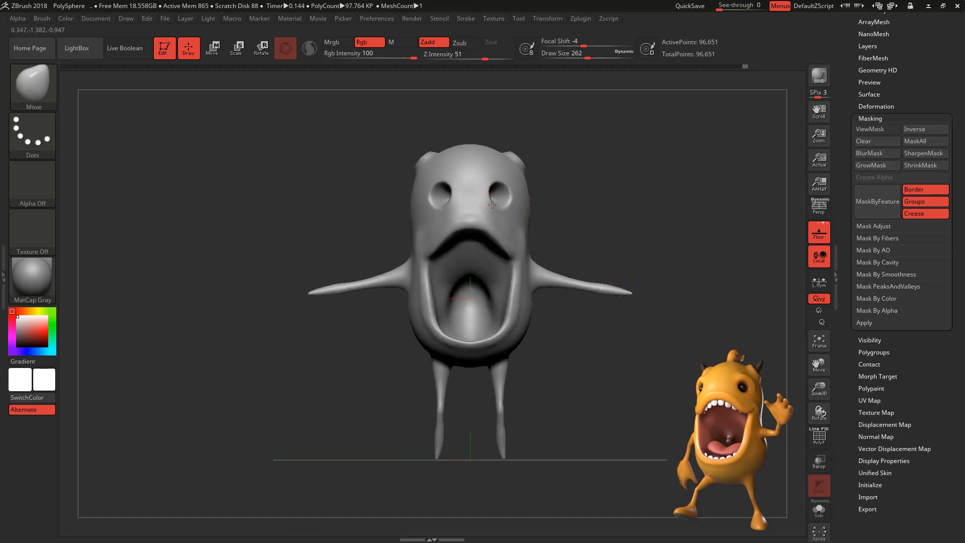
left_click_drag(666, 242, 618, 251)
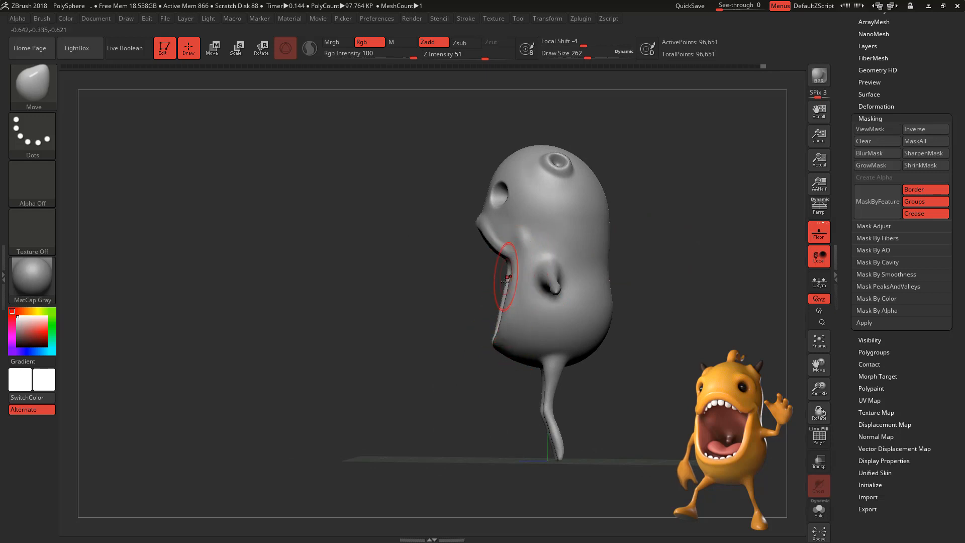
left_click_drag(690, 222, 728, 228, "shift")
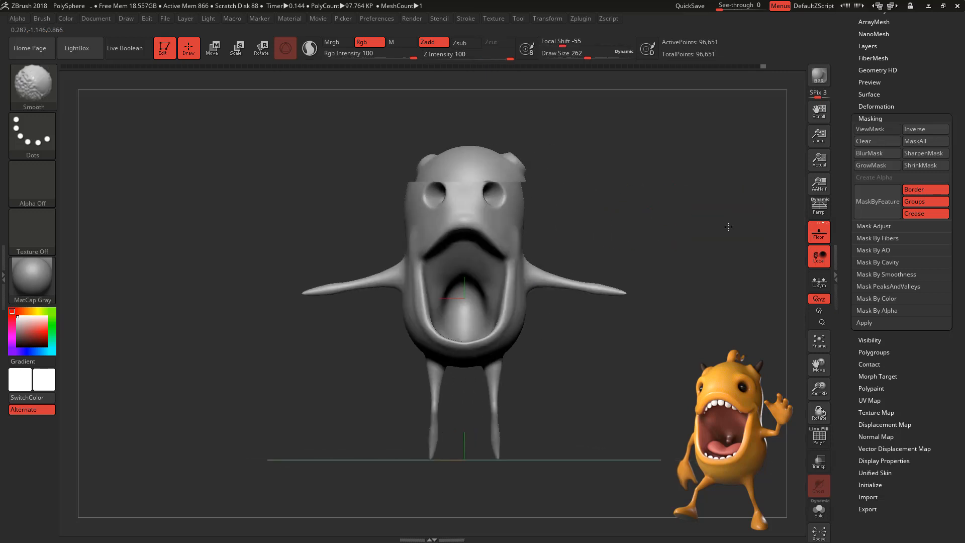
left_click_drag(652, 195, 621, 207)
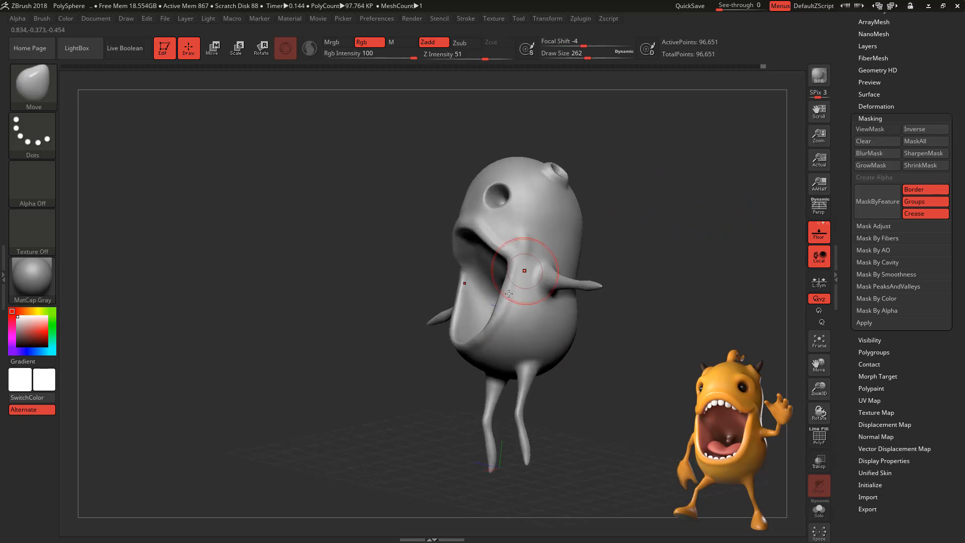
Pull the lower lip forward and up with the Move brush at draw size 415, and smooth the chin beneath it.
key("space")
mouse_move(495, 332)
left_mouse_down()
mouse_move(507, 332)
mouse_move(482, 325)
left_mouse_up()
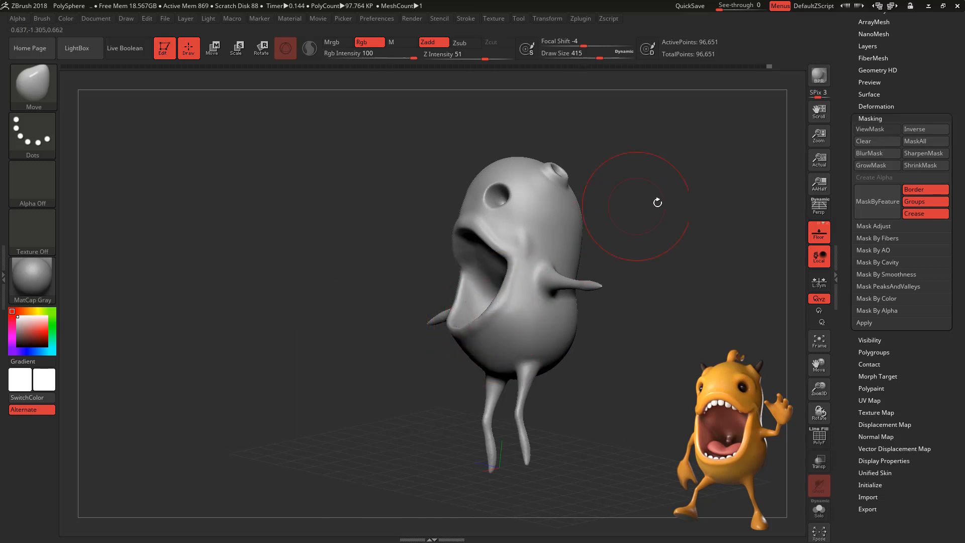
left_click_drag(658, 203, 595, 228, "shift")
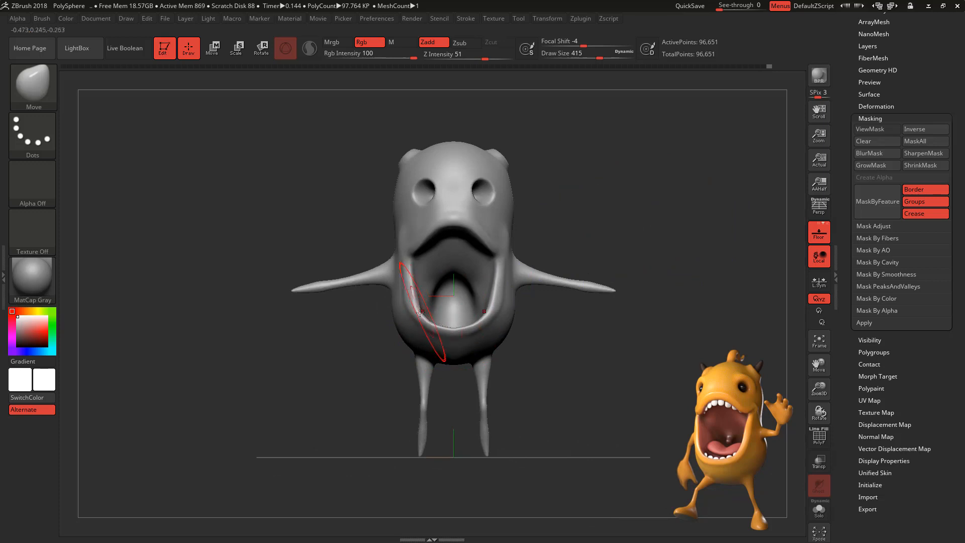
left_click_drag(653, 195, 558, 226)
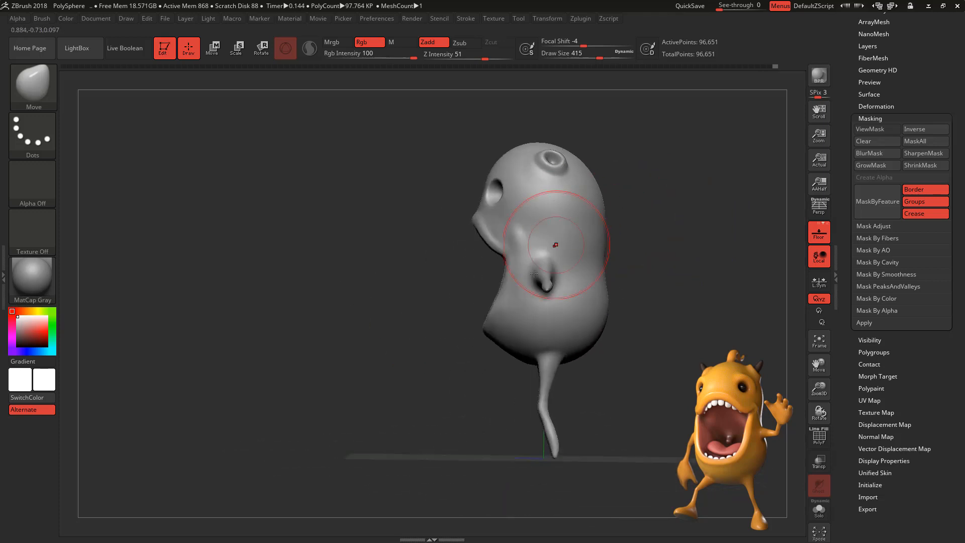
left_click_drag(669, 208, 506, 319, "shift")
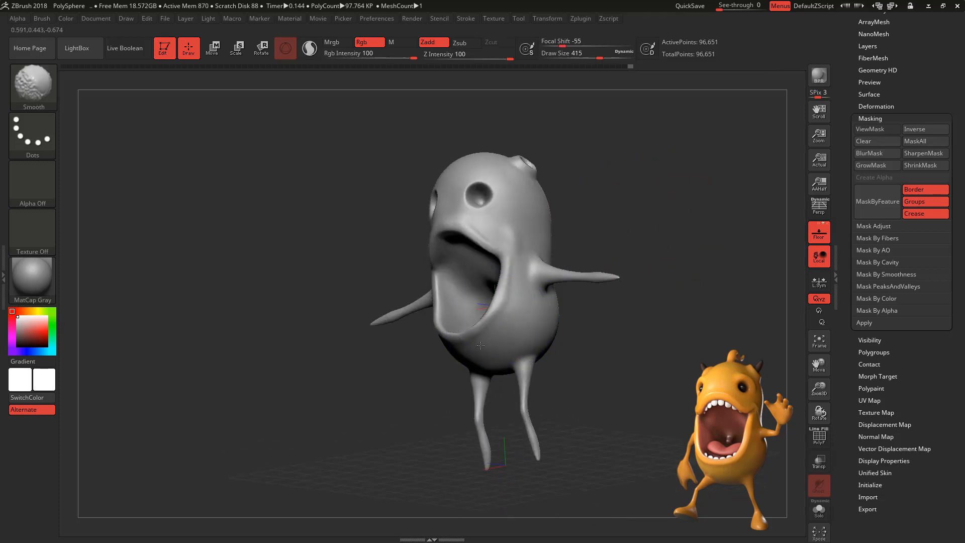